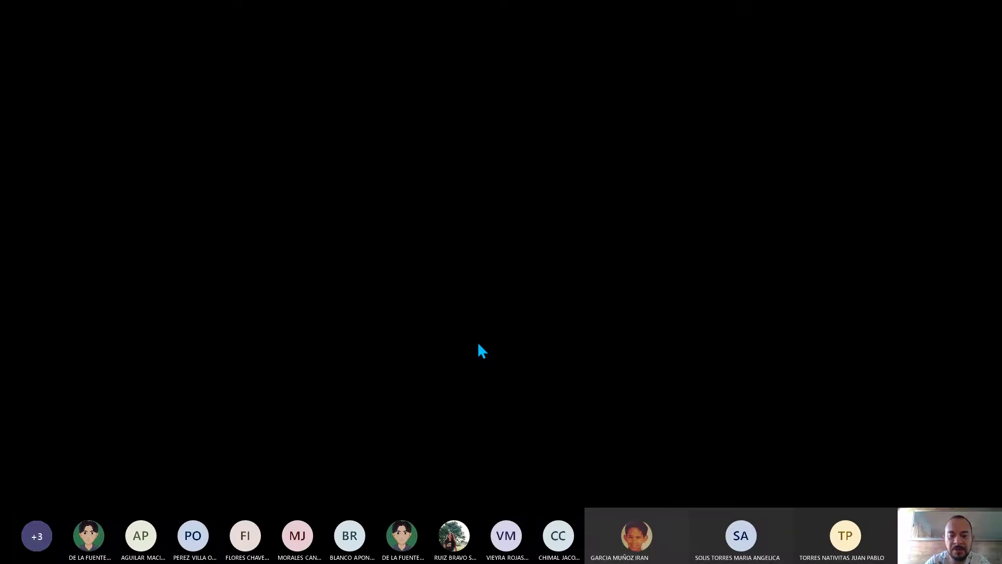
# - Open the workbook Práctica 6 Variabilidad Morfológica from the Biodiversidad de Especies hortícolas folder inside EE Educativas
pyautogui.click(477, 342)
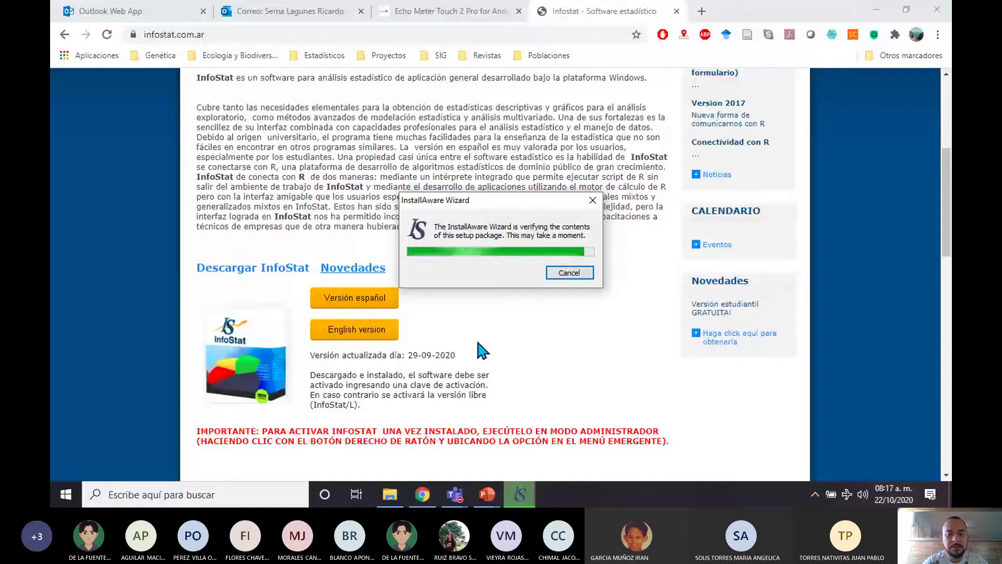
pyautogui.click(389, 495)
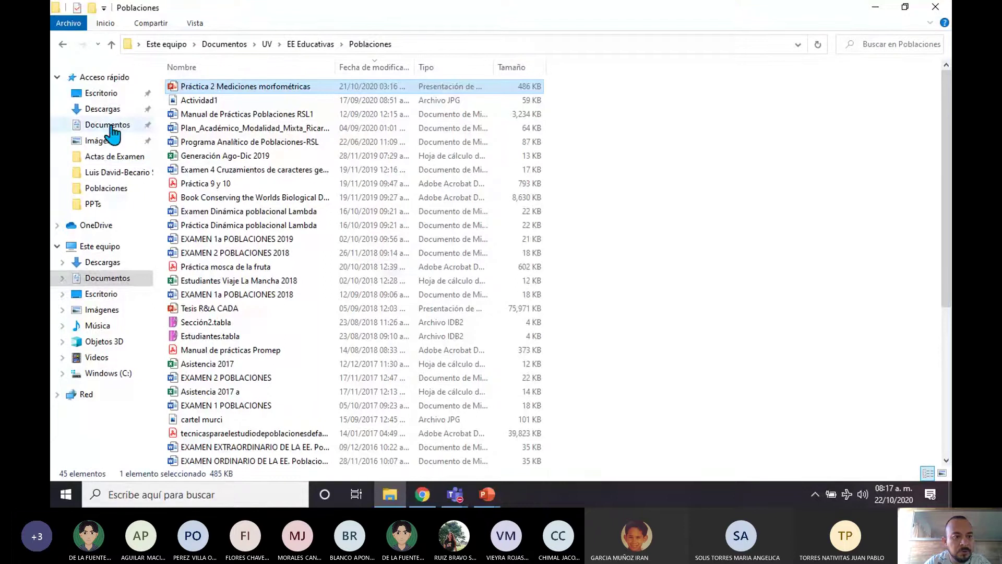
pyautogui.click(106, 190)
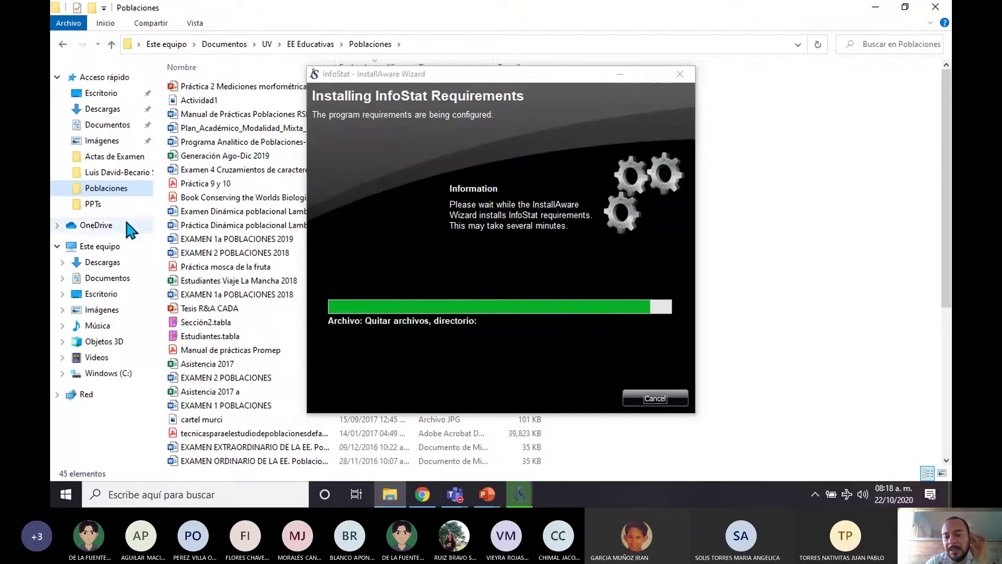
pyautogui.click(311, 43)
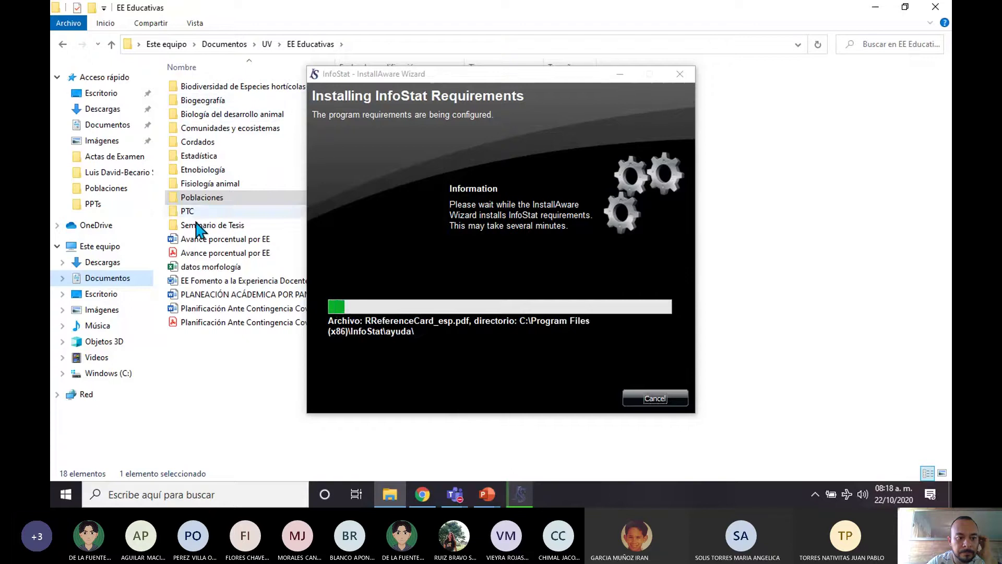
pyautogui.doubleClick(202, 86)
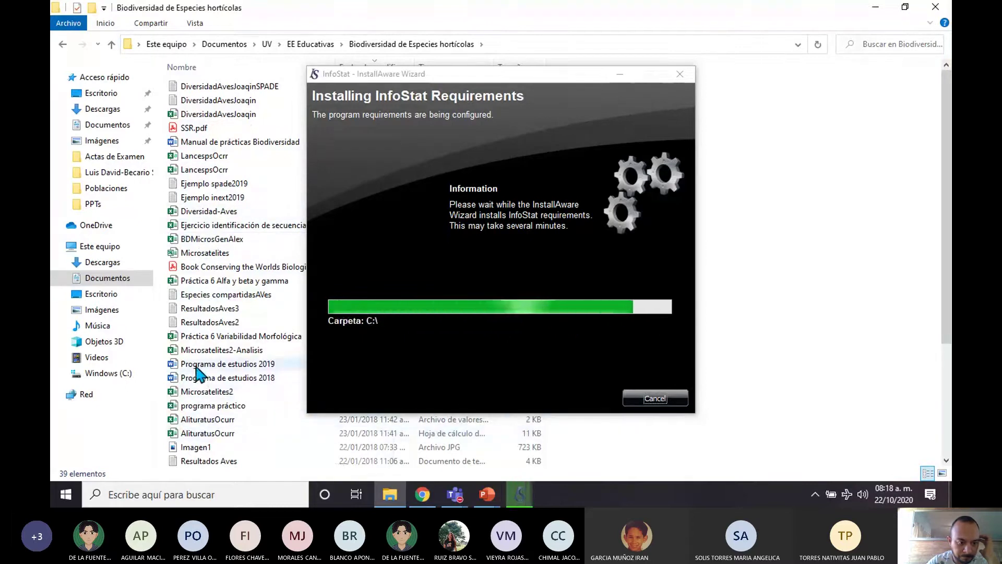
pyautogui.click(220, 337)
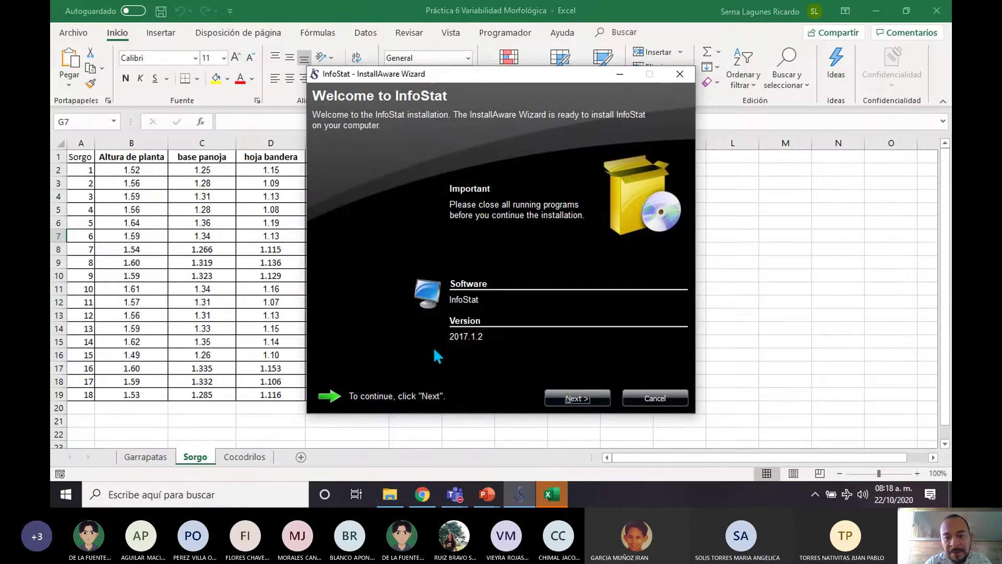
# - Continue past the InfoStat setup's welcome and important information pages to start the installation
pyautogui.click(579, 406)
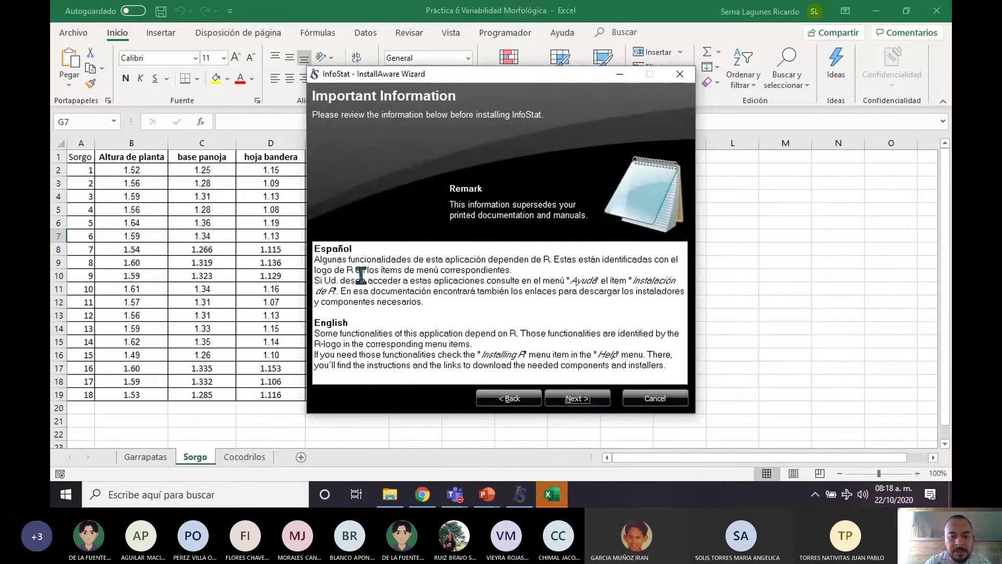
pyautogui.click(584, 403)
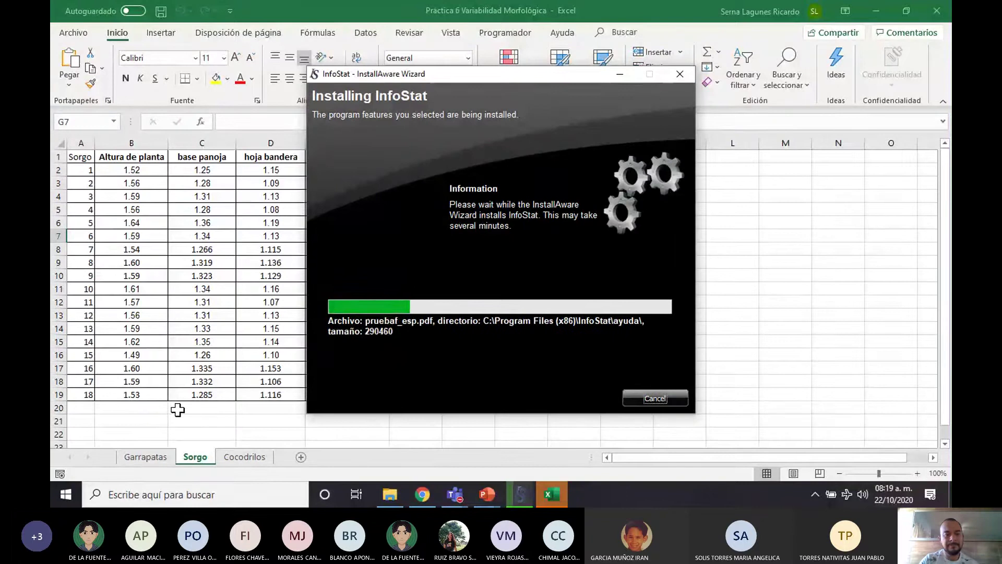
# - Switch to the Excel workbook, restore its window to a smaller size and look over the Sorgo and Garrapatas sheets
pyautogui.click(553, 496)
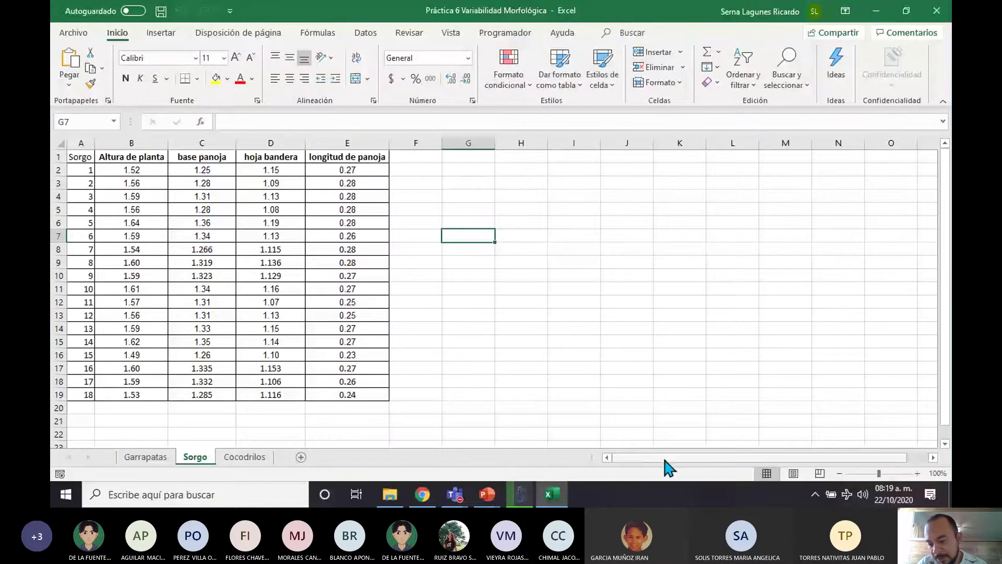
pyautogui.click(95, 228)
pyautogui.click(84, 157)
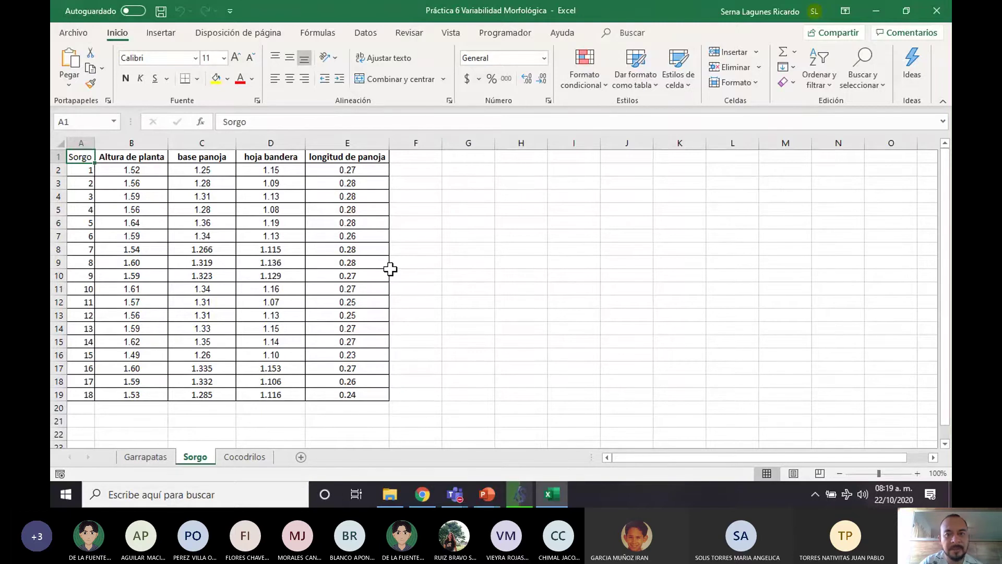
pyautogui.click(907, 11)
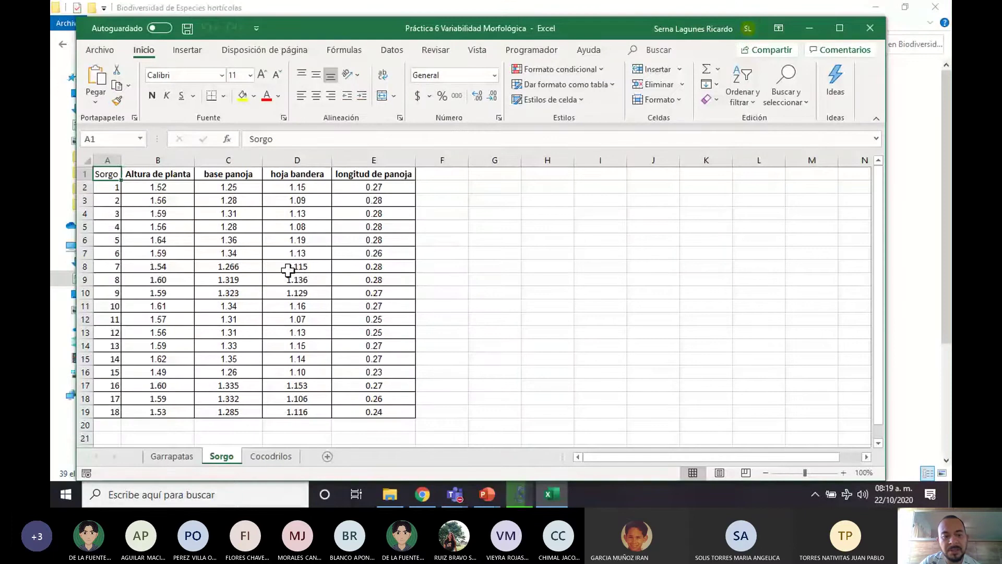
pyautogui.click(170, 457)
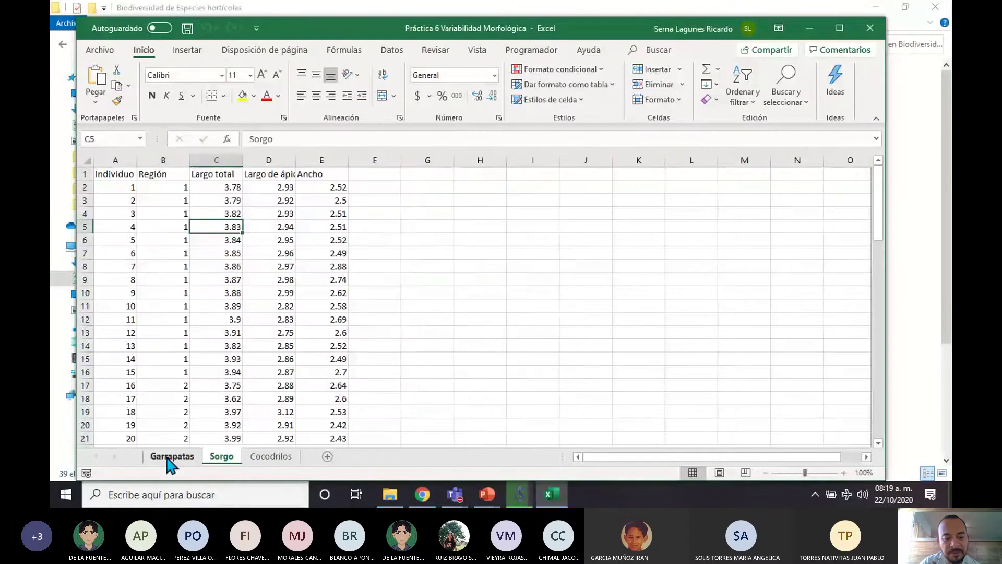
pyautogui.click(220, 458)
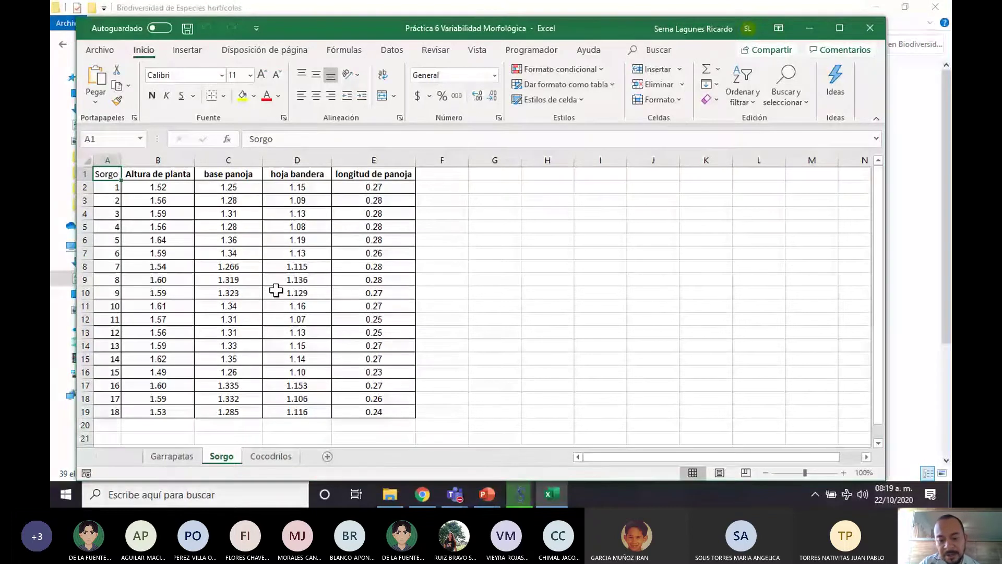
# - Bring the InfoStat installer to the front to check the installation progress
pyautogui.moveTo(520, 494)
pyautogui.moveTo(527, 393)
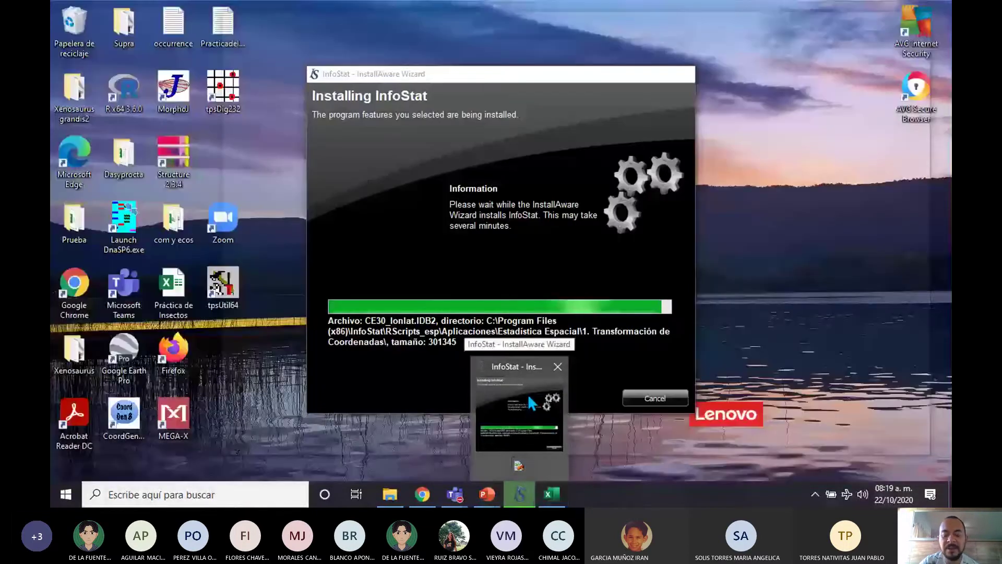
pyautogui.click(528, 393)
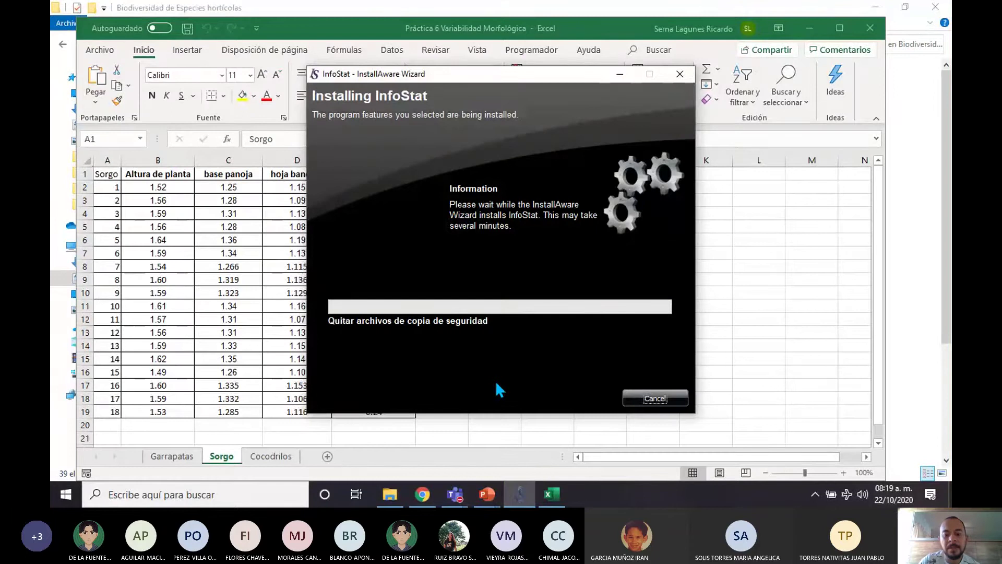
# - Switch to the Teams meeting window and read the meeting chat
pyautogui.moveTo(463, 493)
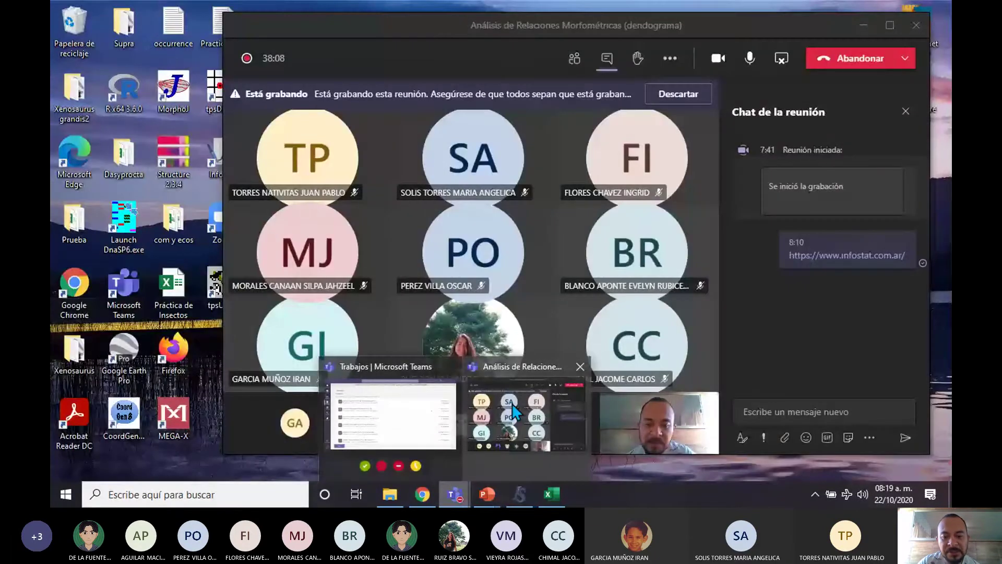
pyautogui.click(512, 406)
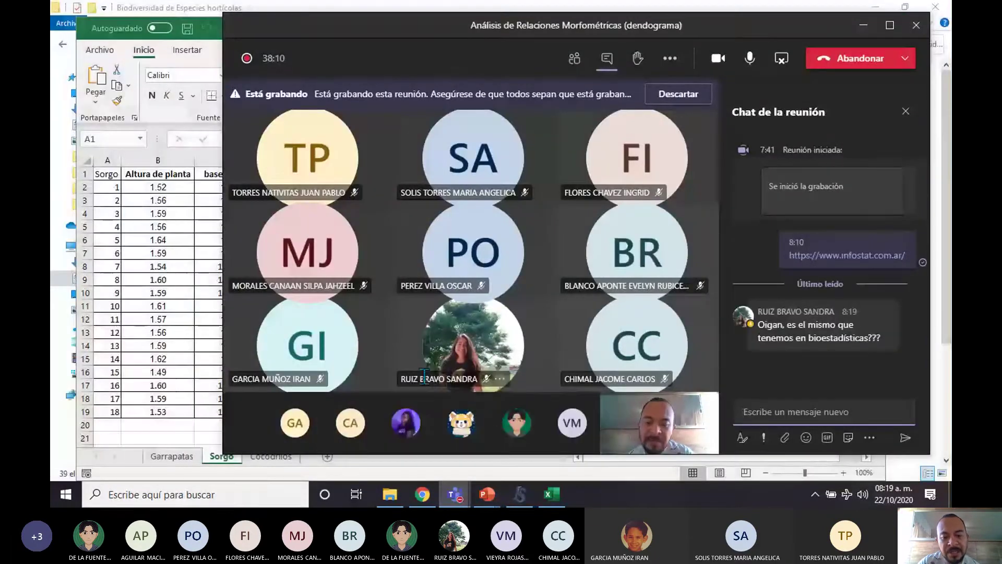
pyautogui.click(797, 412)
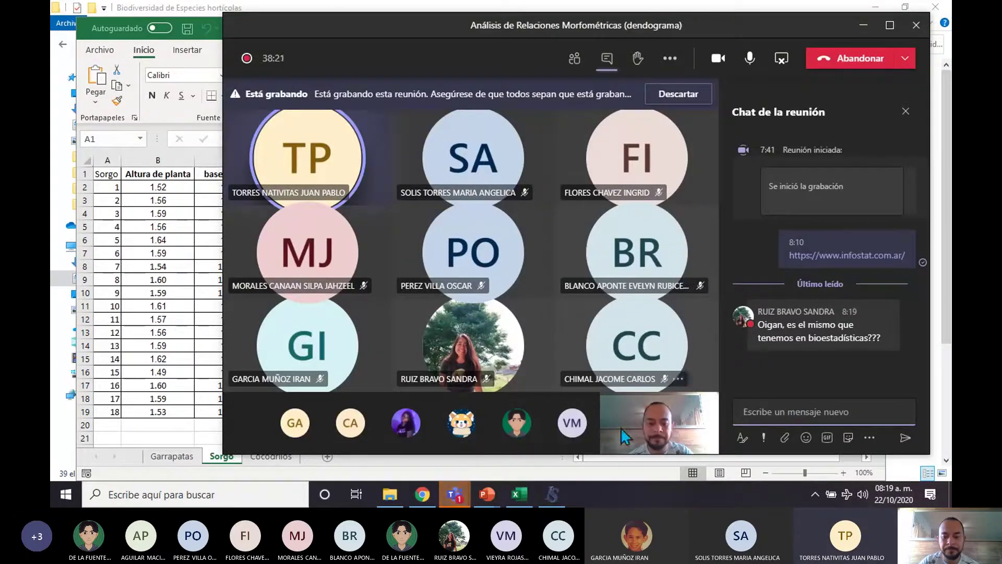
# - Return to the InfoStat installer, finish it with Run InfoStat now enabled, and start the program as Versión libre
pyautogui.moveTo(552, 493)
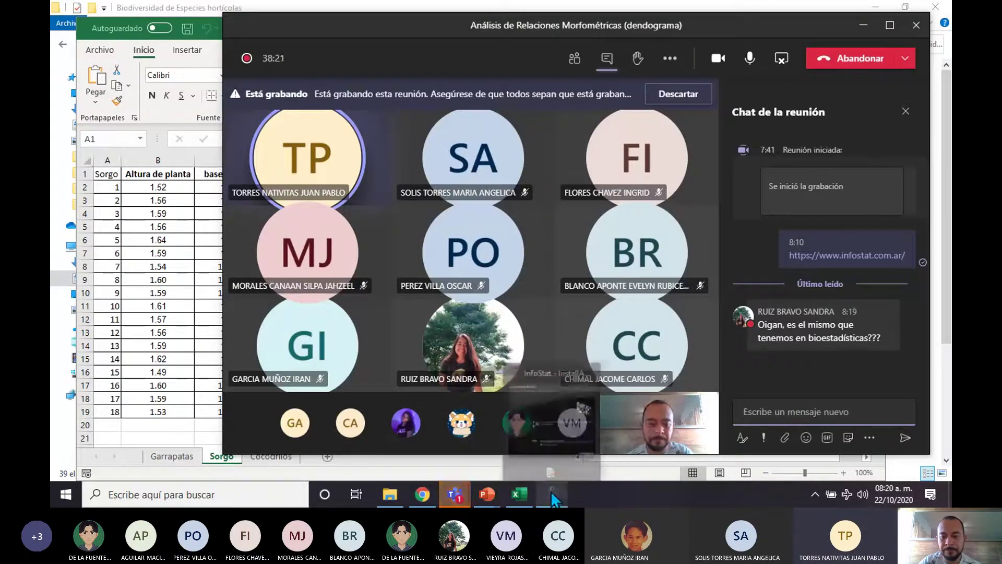
pyautogui.click(562, 409)
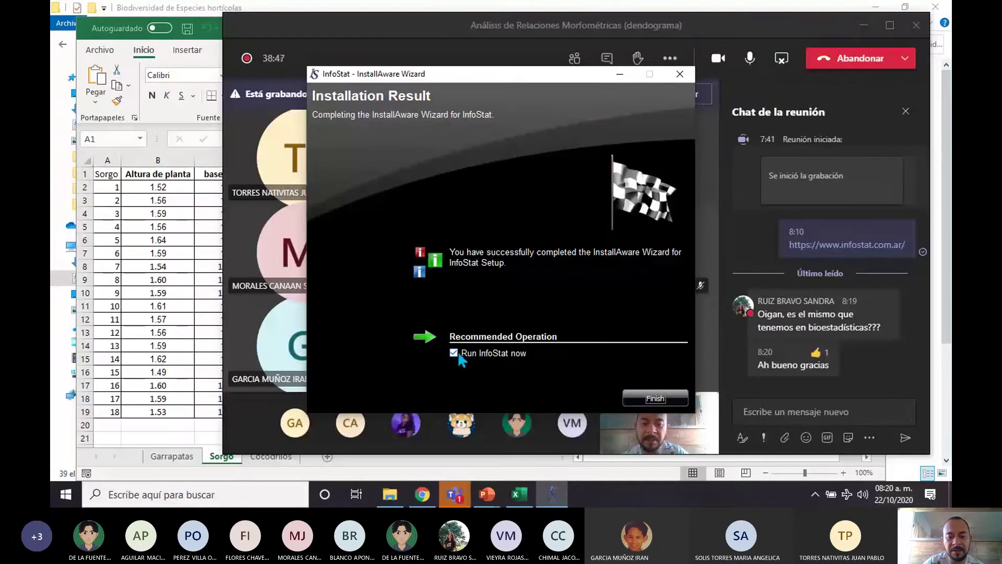
pyautogui.click(646, 397)
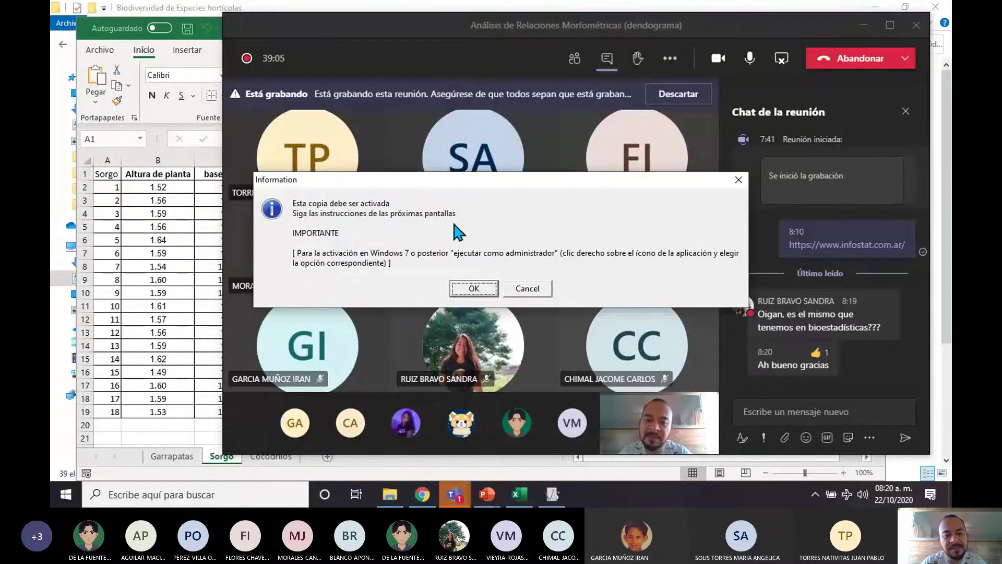
pyautogui.click(479, 289)
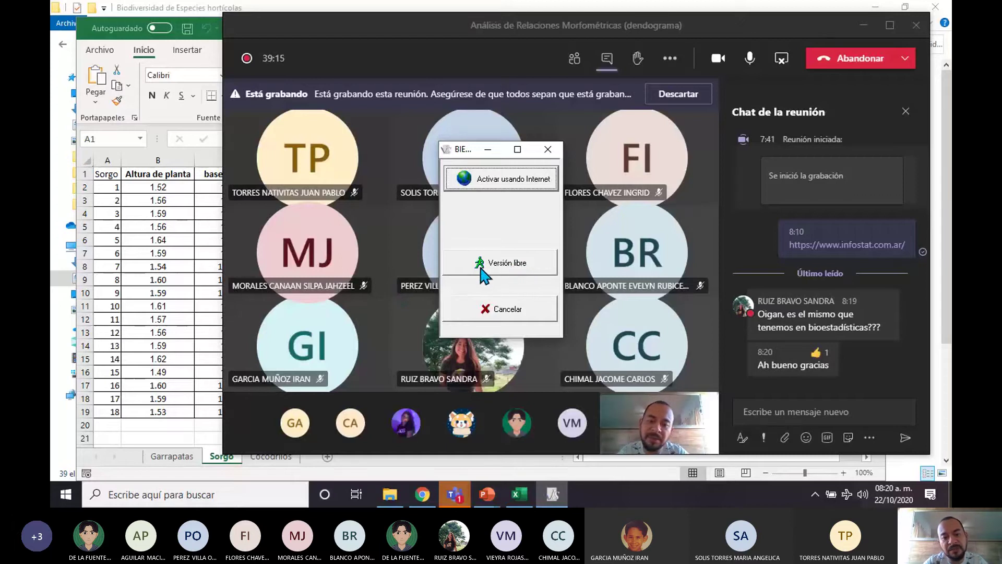
pyautogui.click(506, 265)
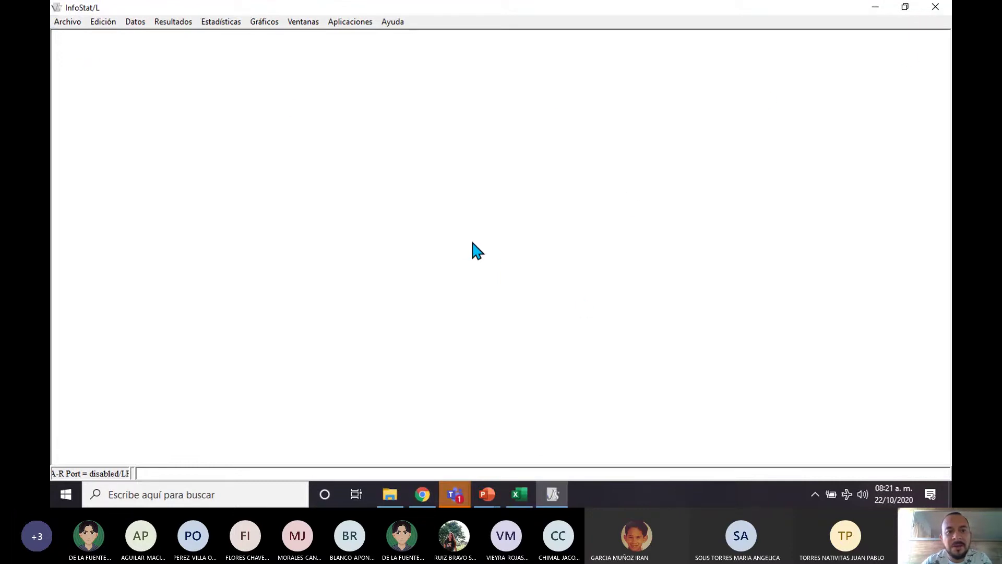
# - Create a new empty table in InfoStat and maximize its window
pyautogui.click(65, 24)
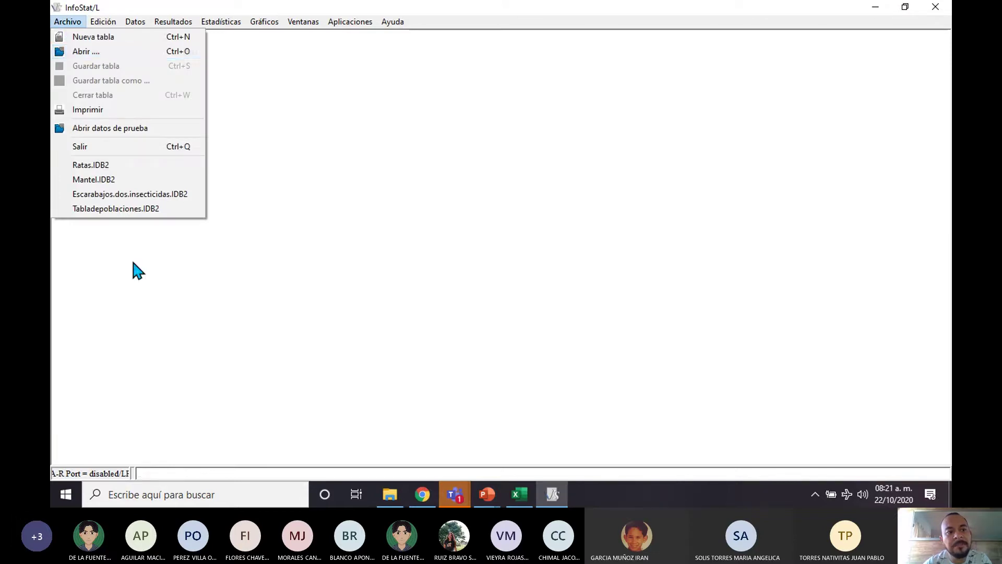
pyautogui.click(125, 39)
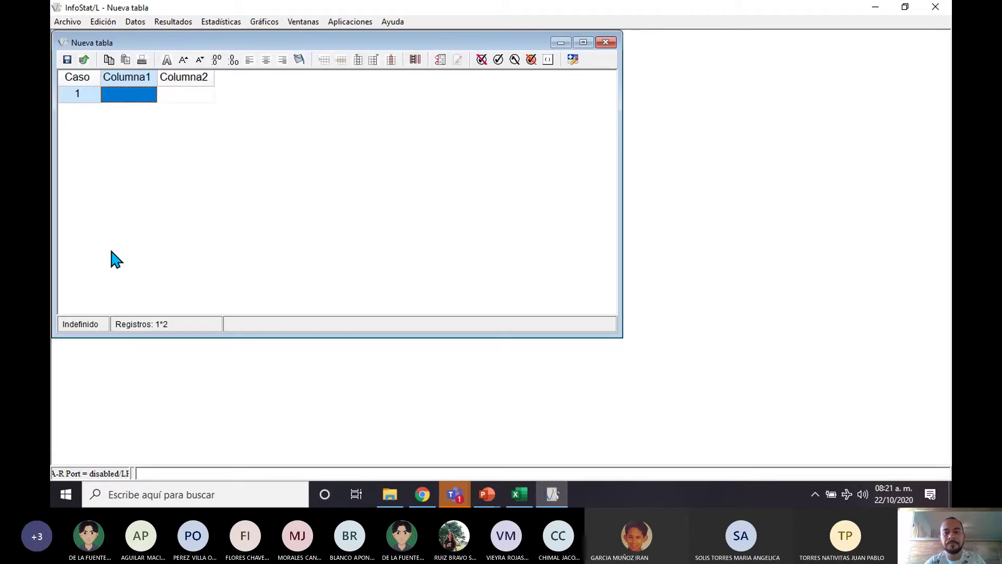
pyautogui.click(582, 42)
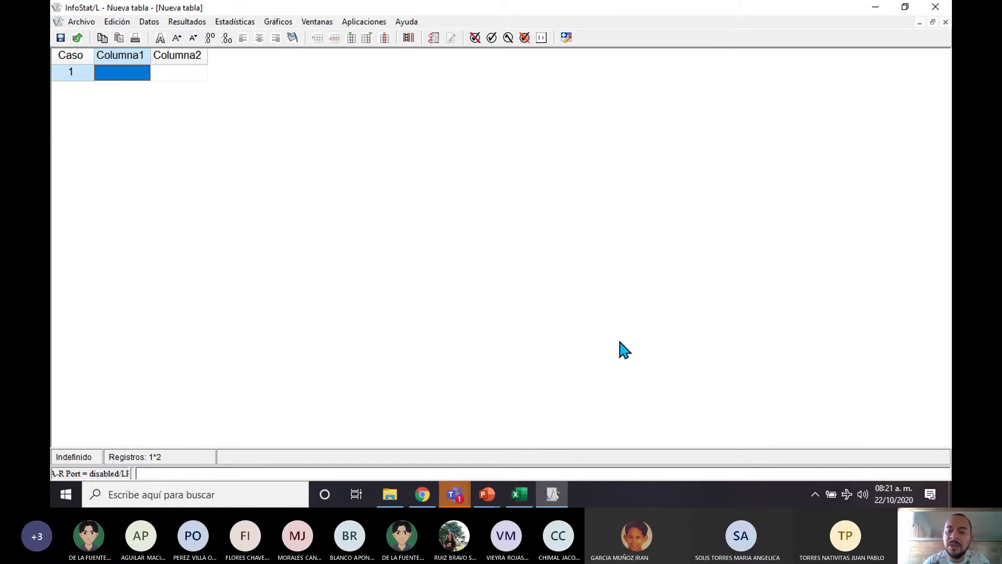
# - Switch to Excel and copy the range A1:E19, including headers, from the Sorgo sheet
pyautogui.click(520, 496)
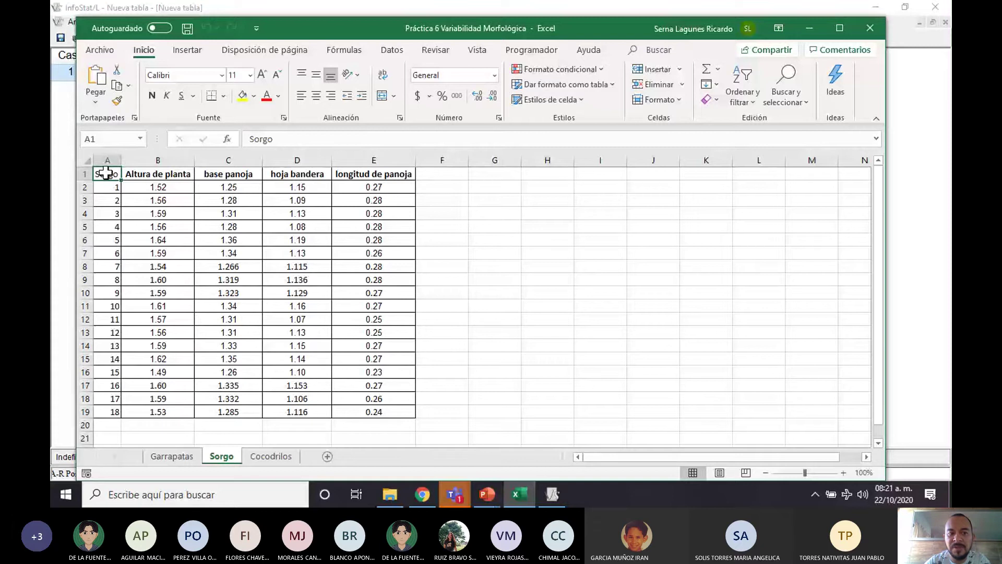
pyautogui.moveTo(106, 174); pyautogui.dragTo(391, 412)
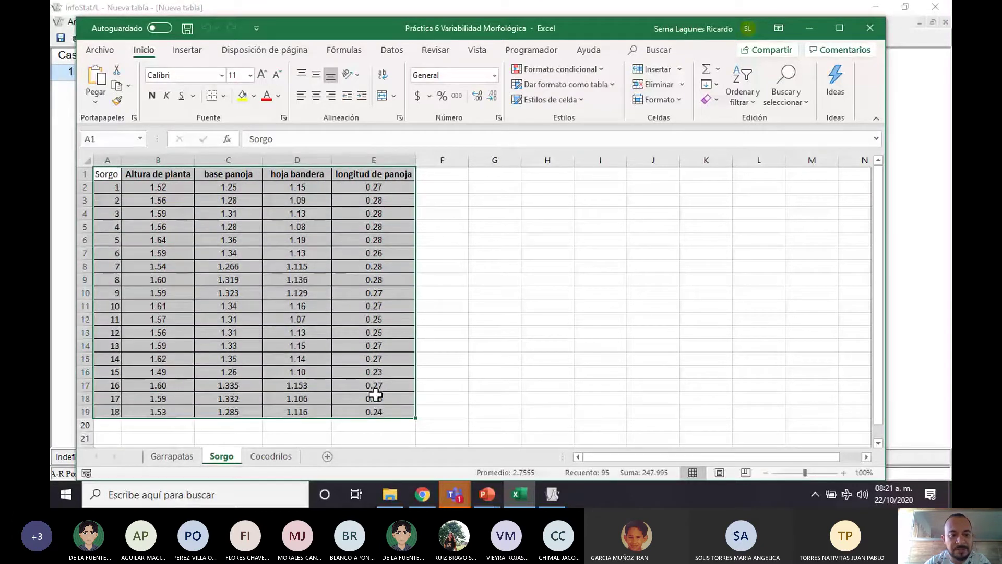
pyautogui.click(175, 459)
pyautogui.click(223, 457)
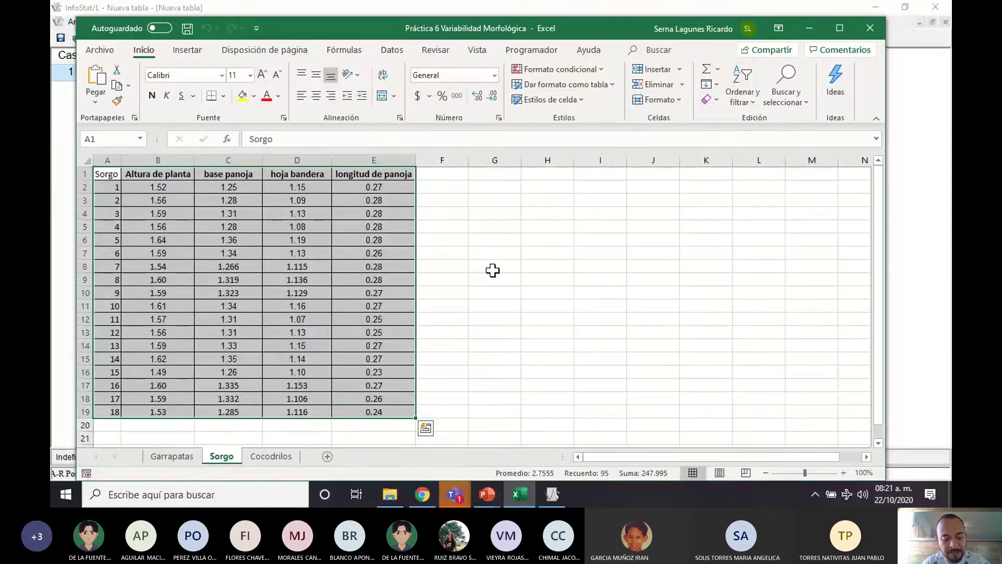
pyautogui.hotkey('ctrl', 'c')
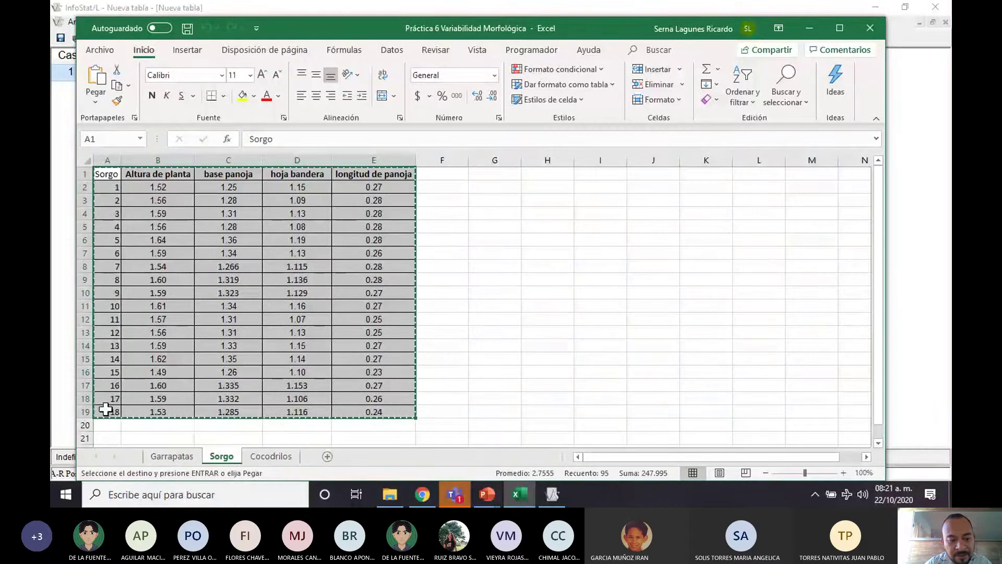
# - Go over the Sorgo sheet's individual numbers and its measured variable columns, from Altura de planta to longitud de panoja
pyautogui.click(113, 189)
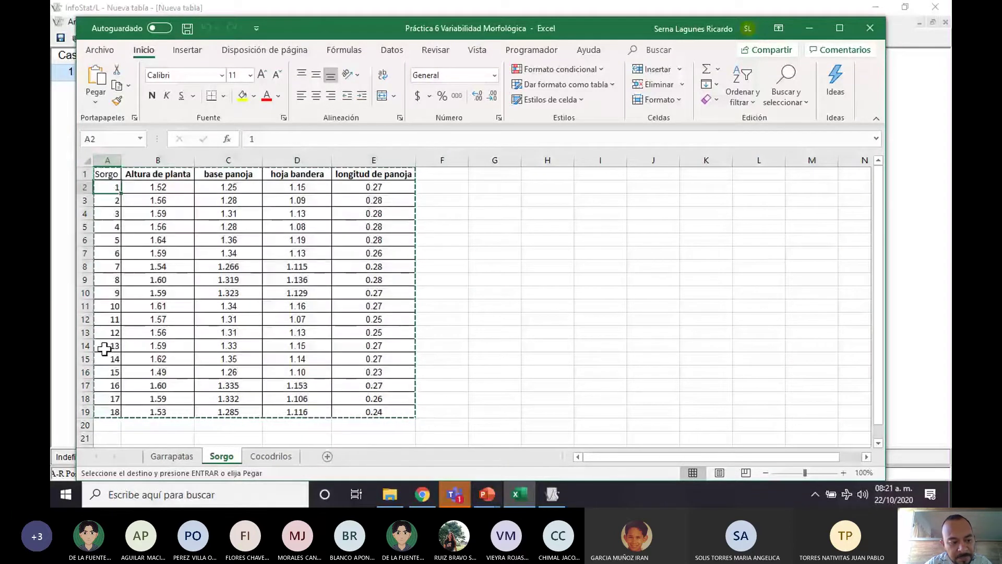
pyautogui.click(162, 174)
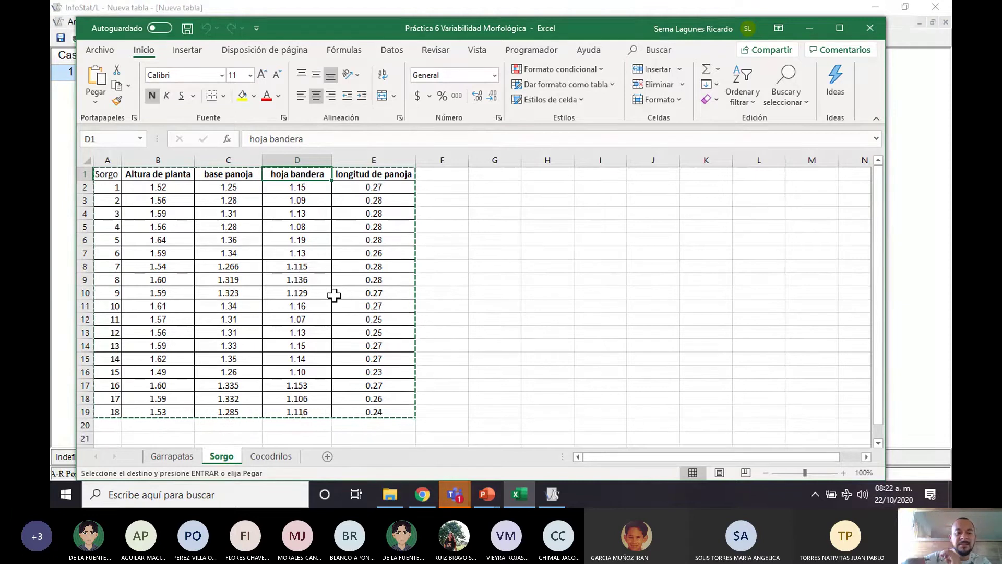
pyautogui.click(363, 178)
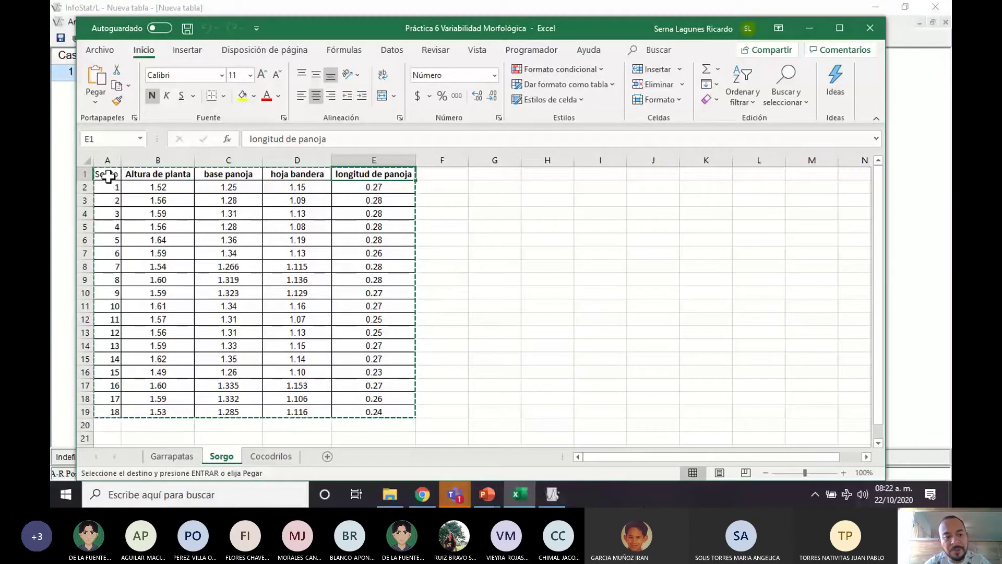
# - Select the range A1:E19 on the Sorgo sheet and paste it, including column names, into the new InfoStat table
pyautogui.moveTo(106, 174); pyautogui.dragTo(394, 411)
pyautogui.hotkey('ctrl', 'v')
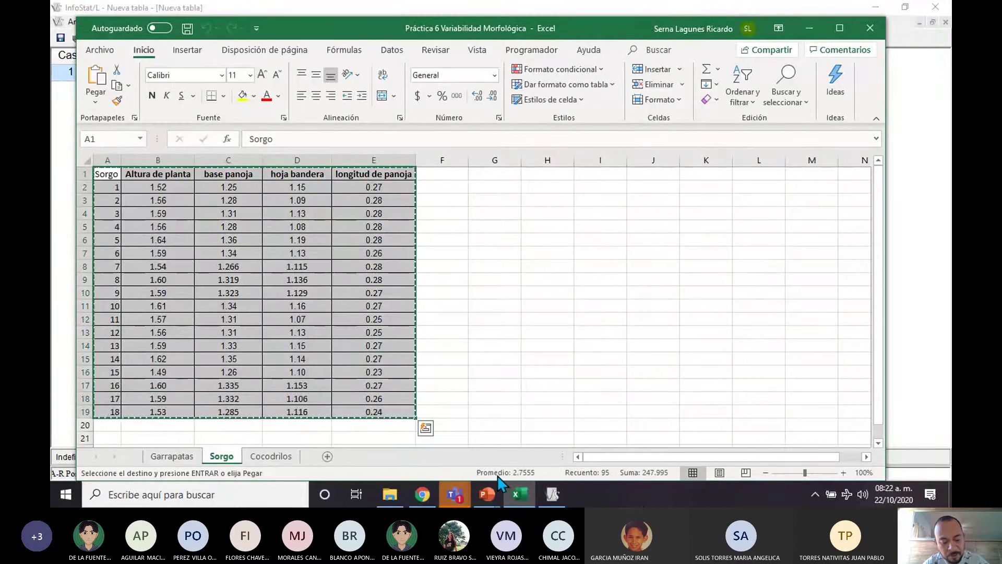
pyautogui.click(552, 495)
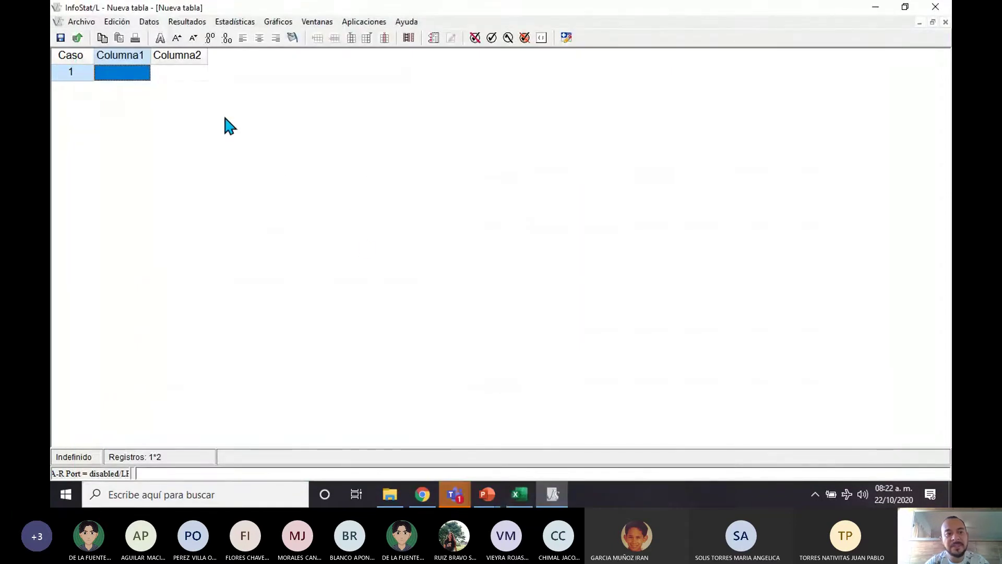
pyautogui.rightClick(131, 78)
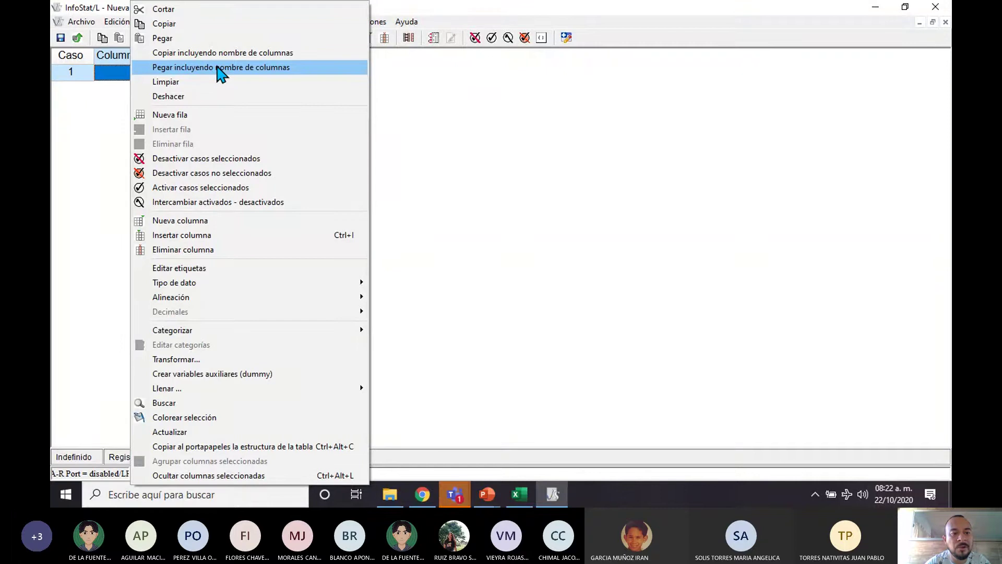
pyautogui.click(218, 68)
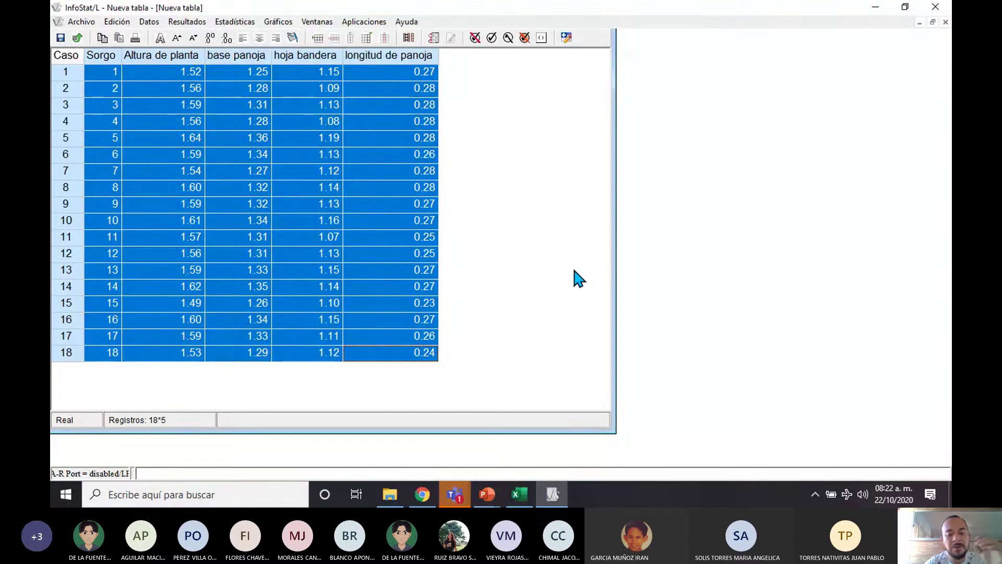
pyautogui.click(386, 204)
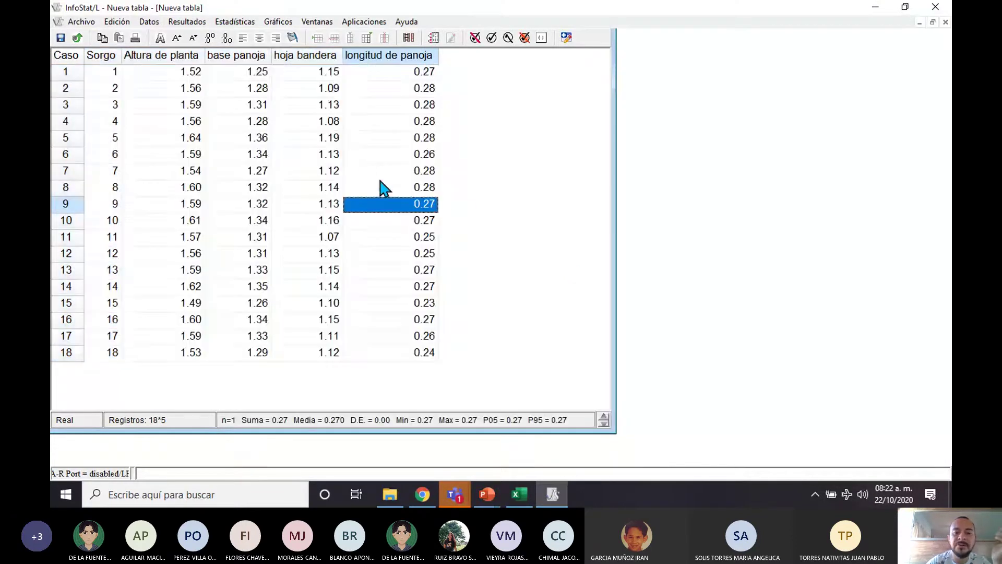
pyautogui.click(405, 93)
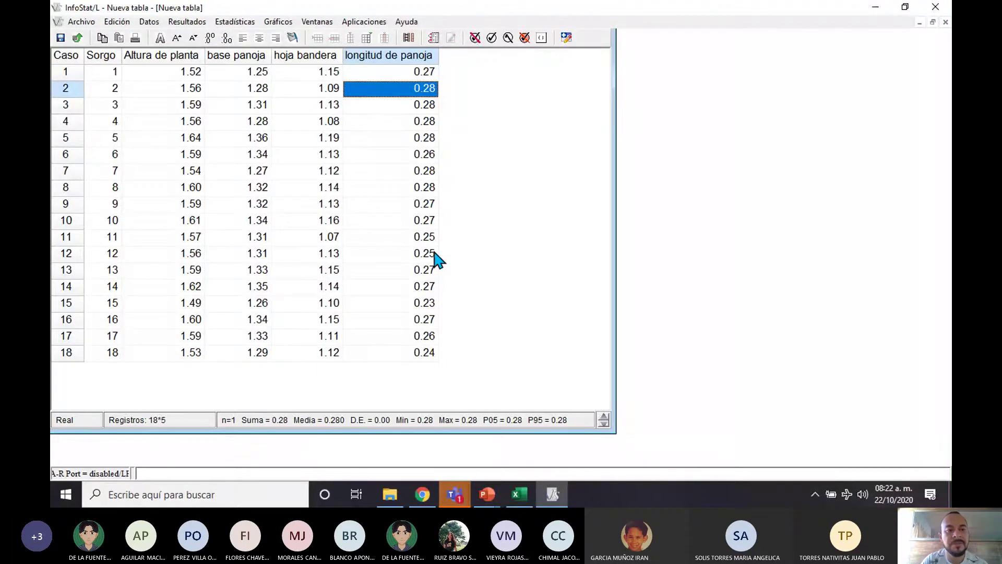
# - Start a multivariate Análisis de conglomerados and set Sorgo as the classification criterion
pyautogui.click(244, 23)
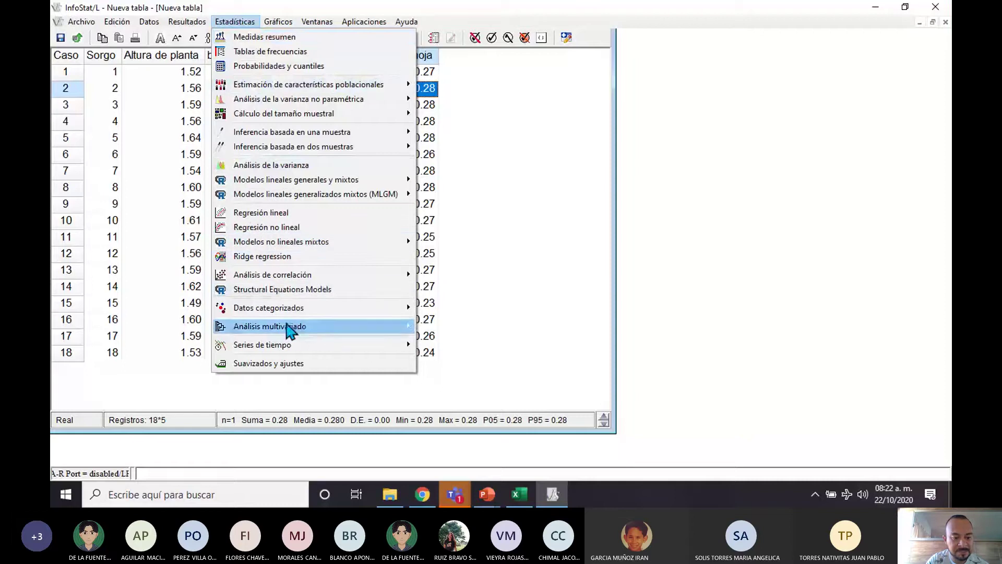
pyautogui.moveTo(313, 327)
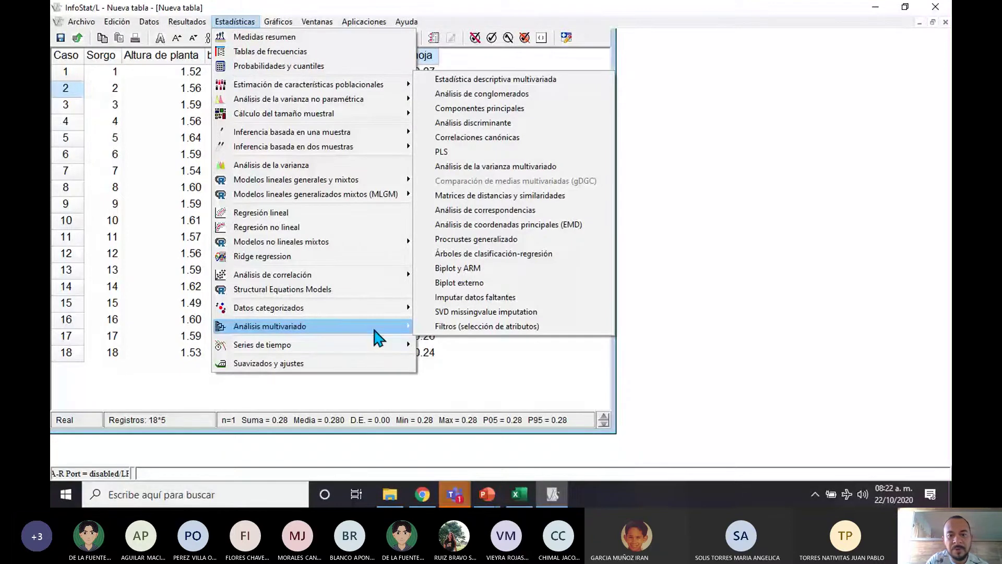
pyautogui.click(513, 95)
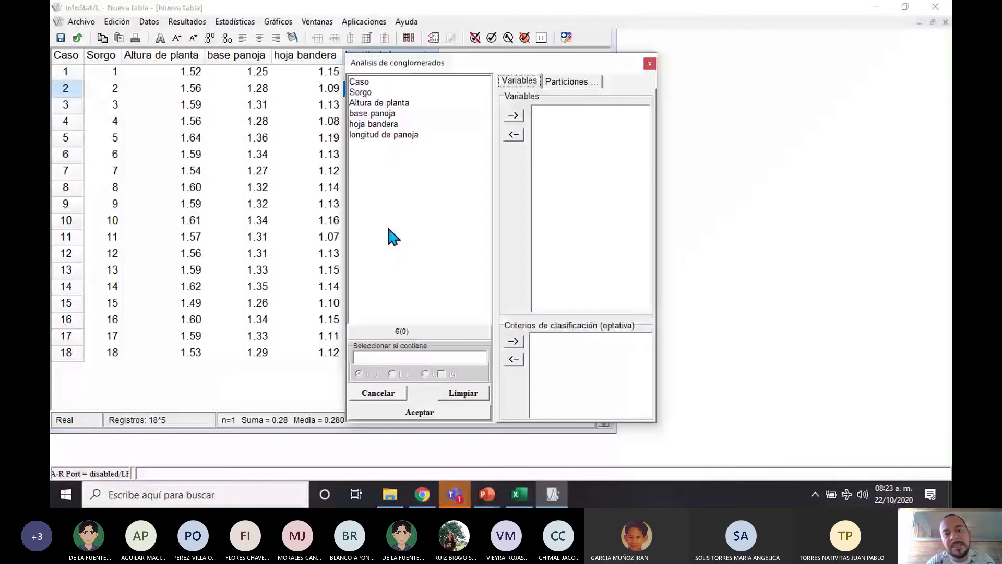
pyautogui.click(360, 93)
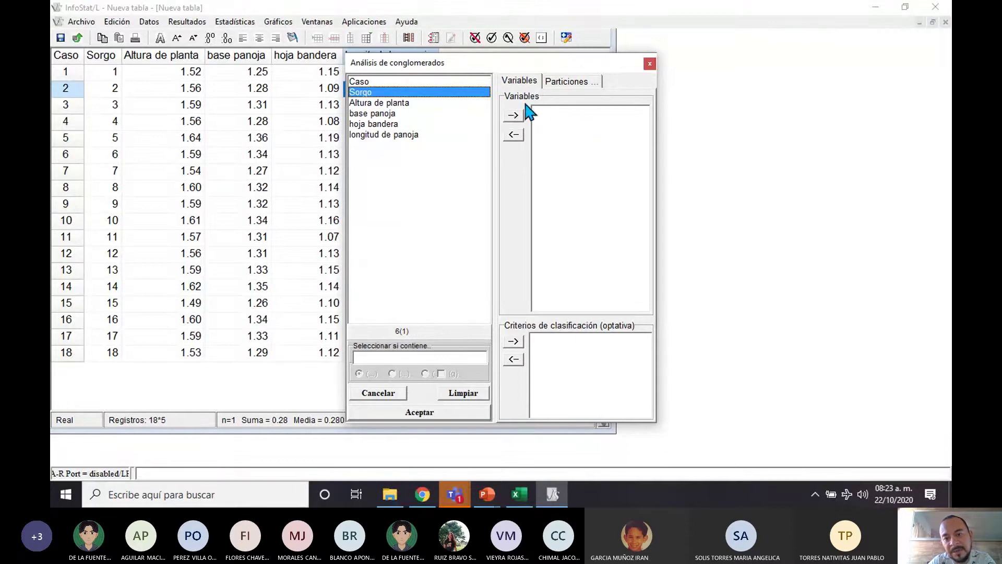
pyautogui.click(514, 342)
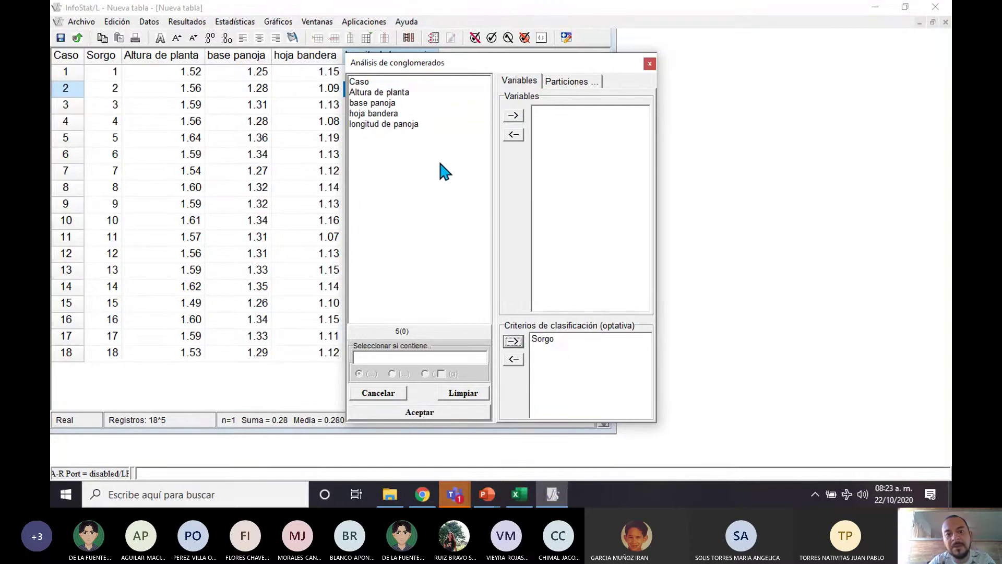
# - Add Altura de planta, base panoja, hoja bandera and longitud de panoja as the variables of the cluster analysis
pyautogui.click(381, 96)
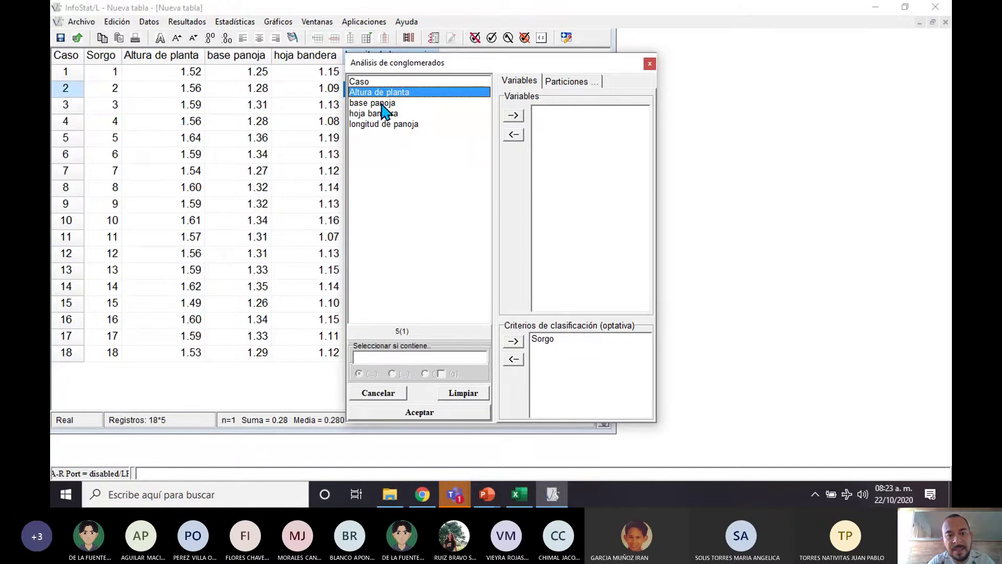
pyautogui.click(382, 103)
pyautogui.click(380, 113)
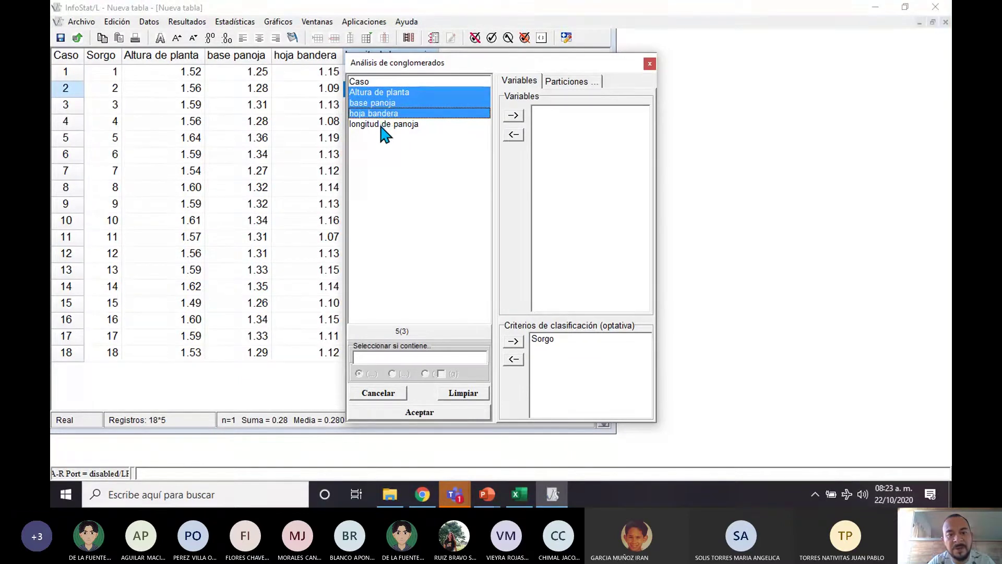
pyautogui.click(382, 125)
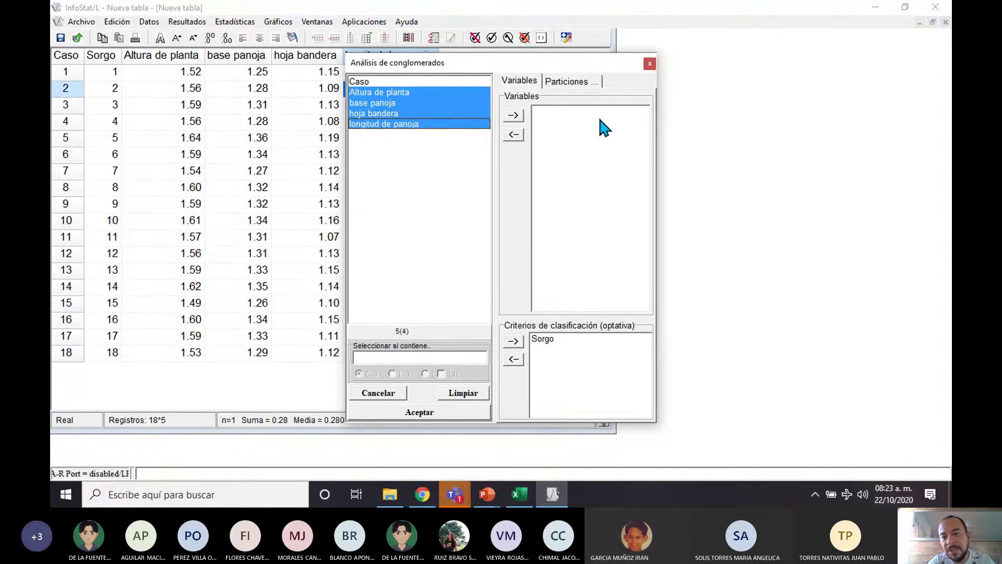
pyautogui.click(514, 117)
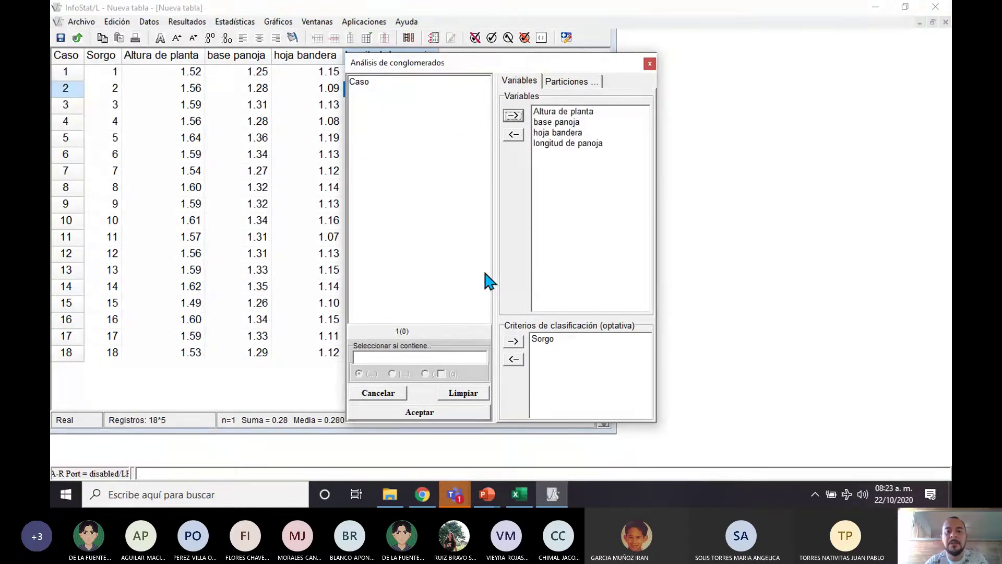
# - Run the cluster analysis with Promedio (Average linkage) and Euclidea distance, then enlarge the dendrogram window to 780 x 570 pixels
pyautogui.click(430, 414)
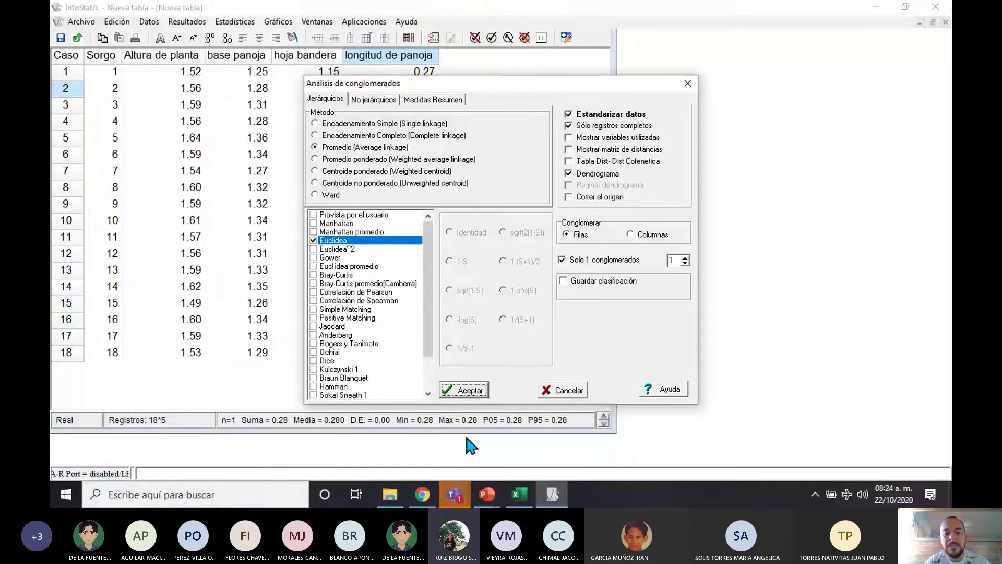
pyautogui.click(477, 395)
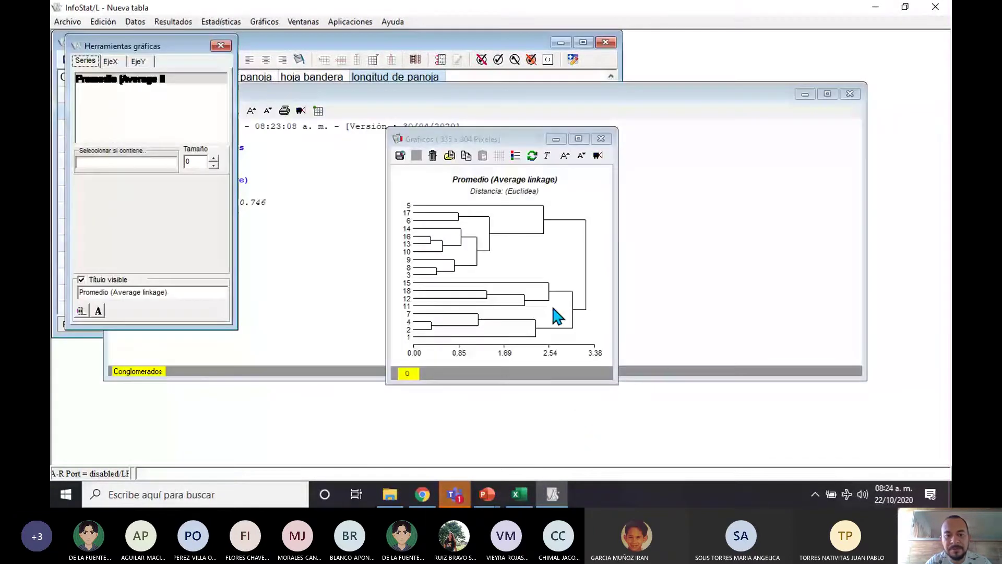
pyautogui.moveTo(386, 134); pyautogui.dragTo(255, 23)
pyautogui.moveTo(618, 385); pyautogui.dragTo(692, 438)
pyautogui.click(467, 58)
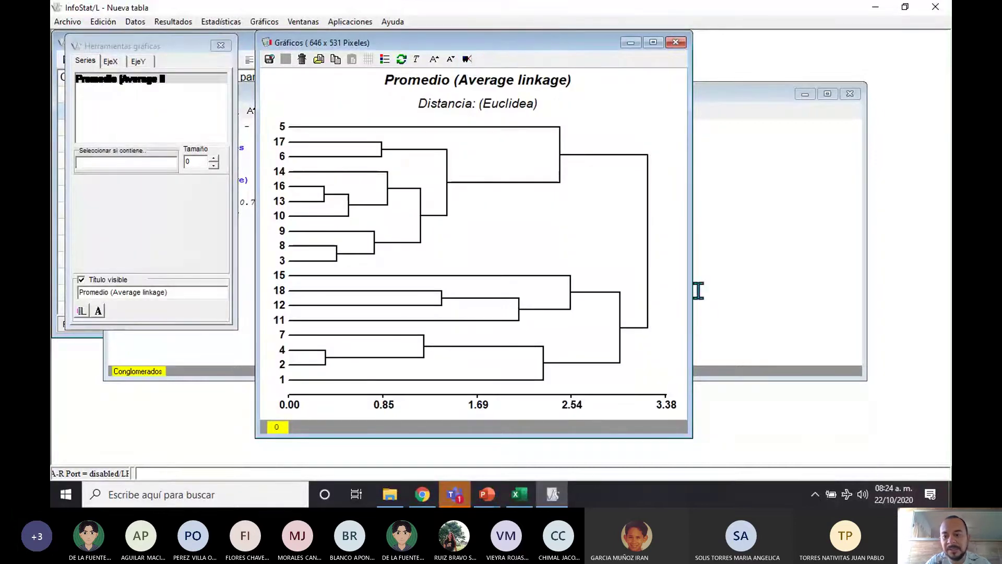
pyautogui.moveTo(691, 284); pyautogui.dragTo(746, 277)
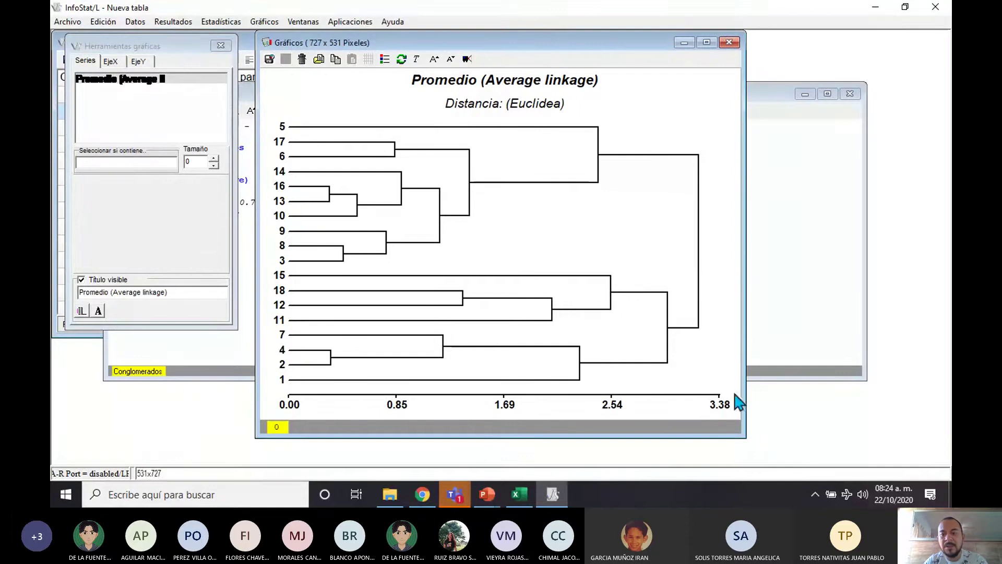
pyautogui.moveTo(745, 436); pyautogui.dragTo(781, 463)
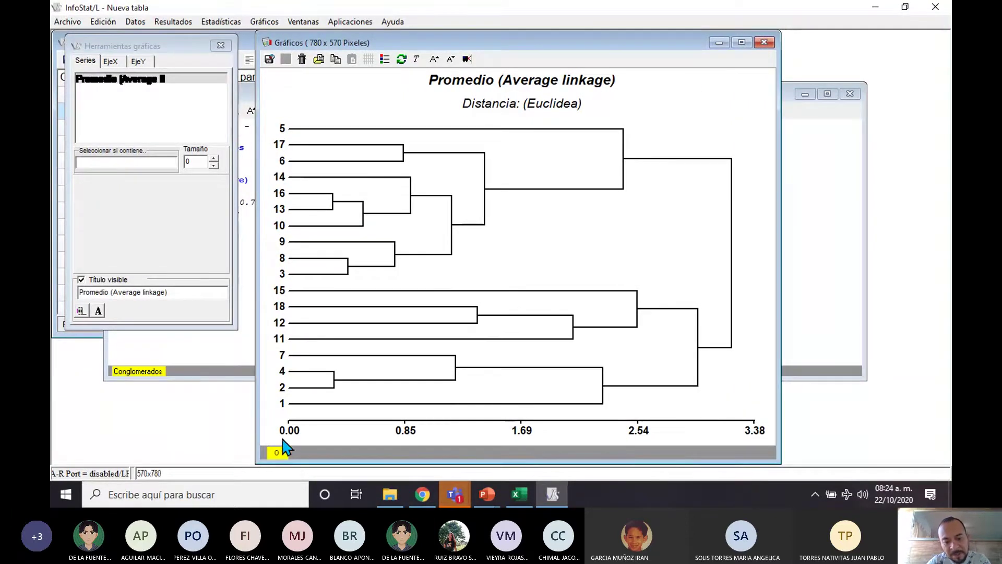
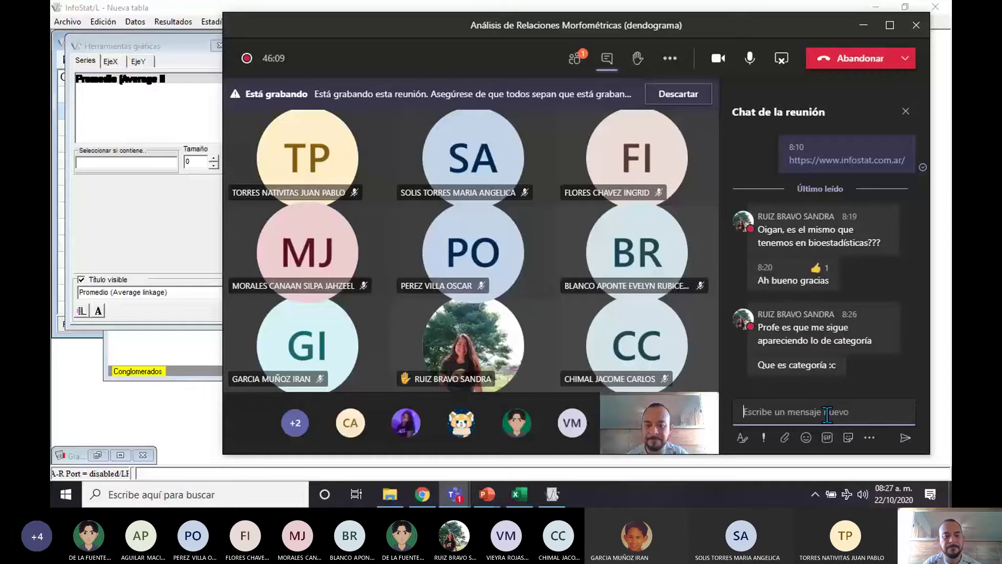
# - Switch to the Teams meeting window, check the participants list, and return to the meeting chat
pyautogui.click(82, 401)
pyautogui.moveTo(452, 497)
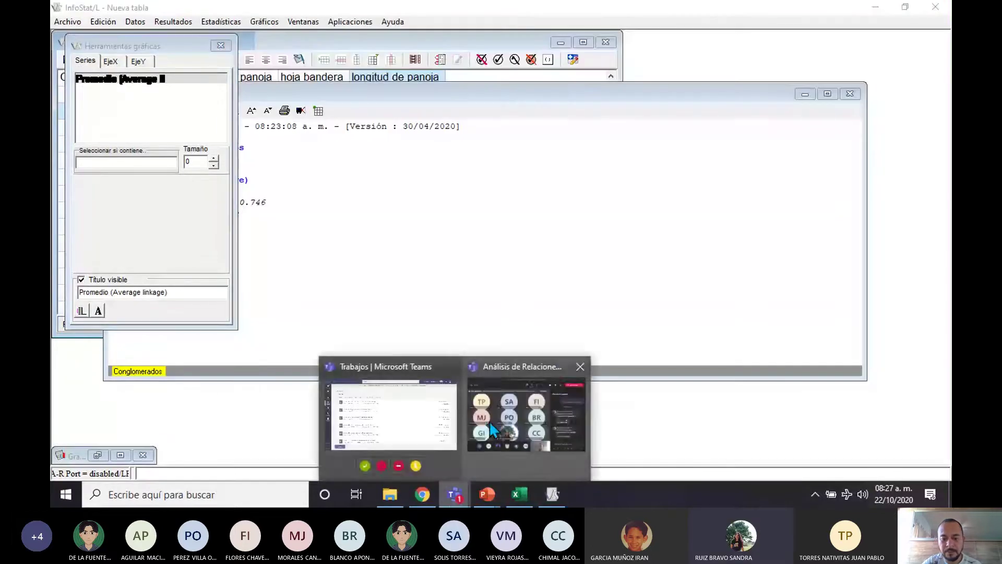
pyautogui.click(526, 418)
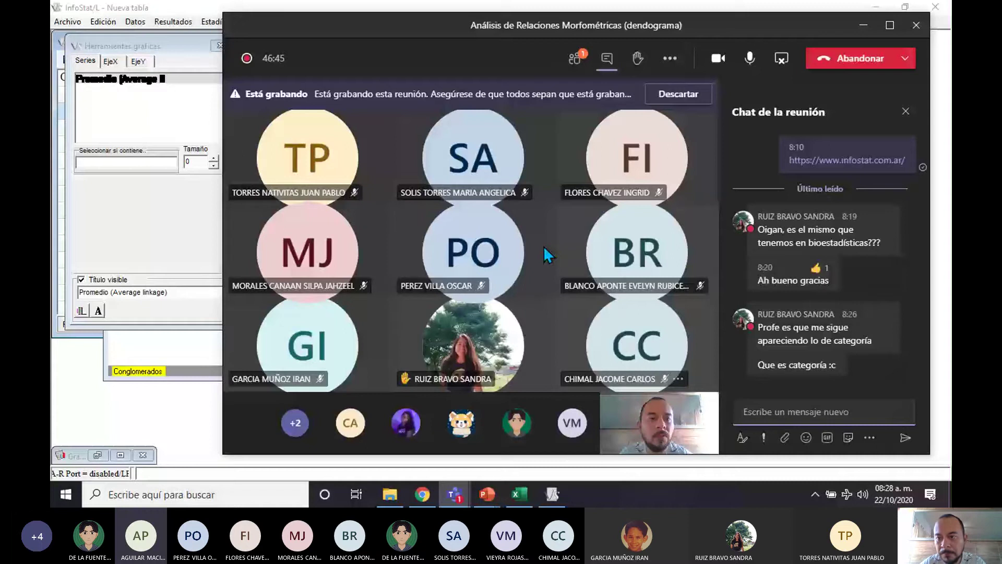
pyautogui.click(583, 62)
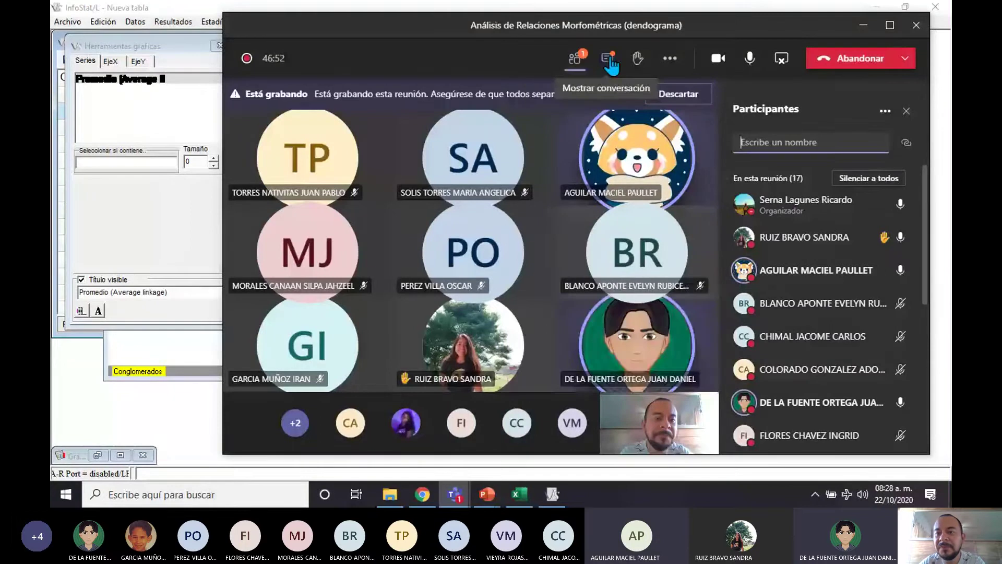
pyautogui.click(608, 60)
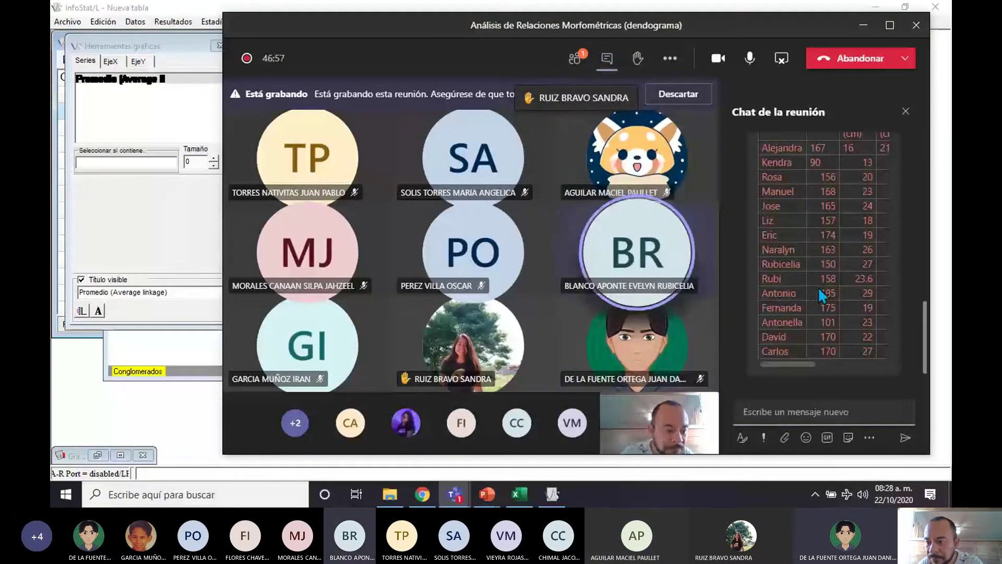
# - Examine the family body-measurement table posted in the meeting chat, covering all its rows and columns from Familiar to femur
pyautogui.scroll(3, 818, 290)
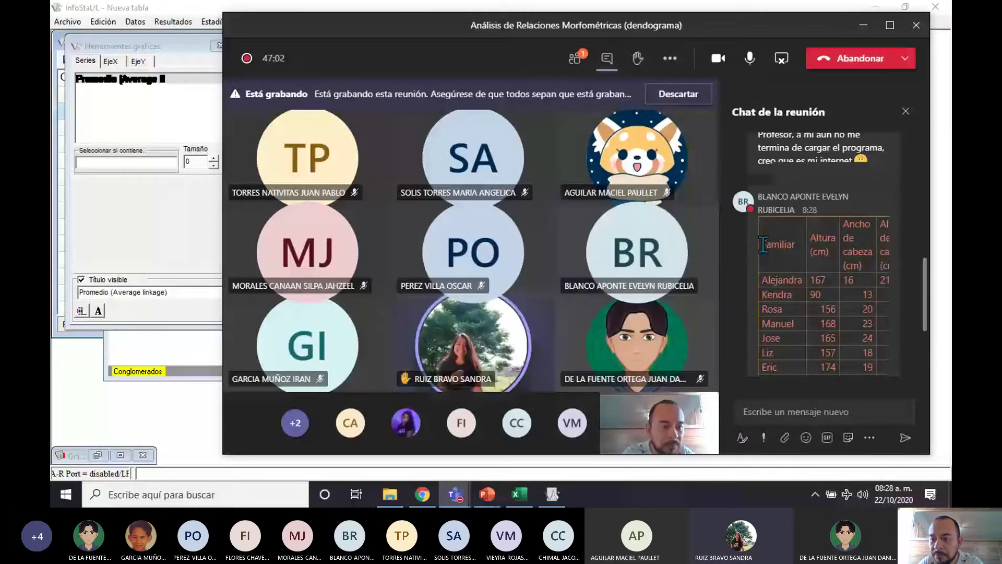
pyautogui.moveTo(763, 244); pyautogui.dragTo(797, 340)
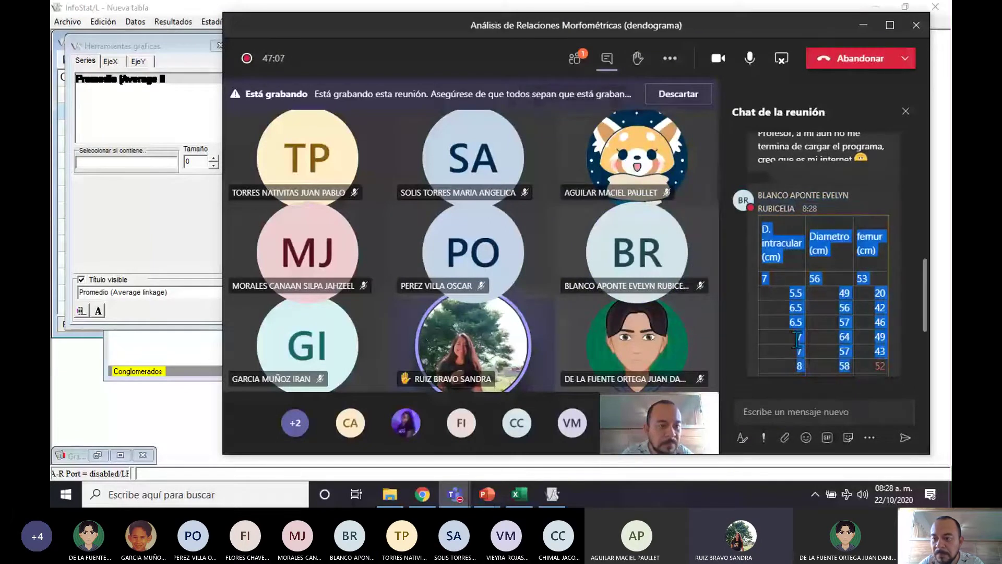
pyautogui.click(747, 343)
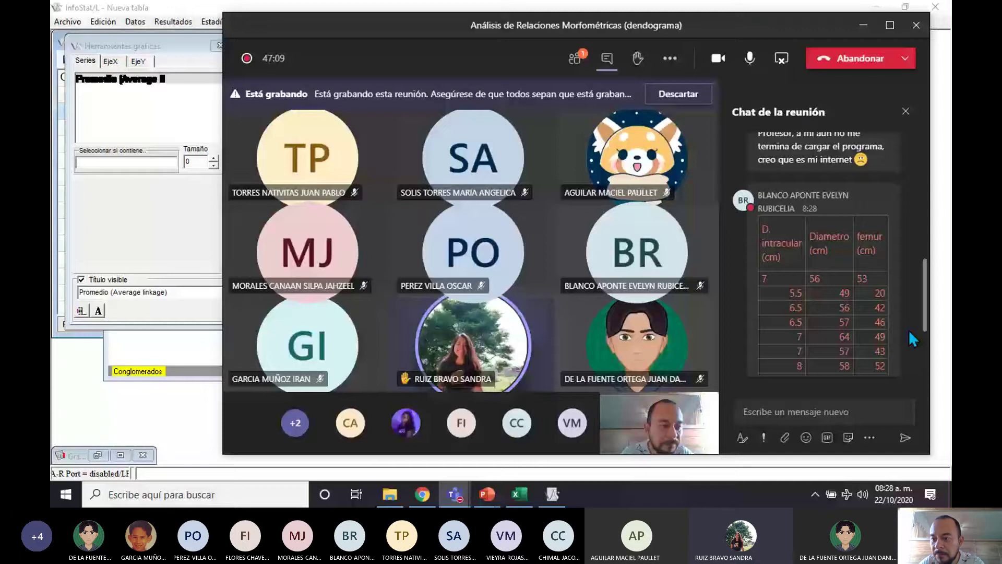
pyautogui.moveTo(926, 320)
pyautogui.mouseDown()
pyautogui.moveTo(928, 304)
pyautogui.moveTo(929, 328)
pyautogui.mouseUp()
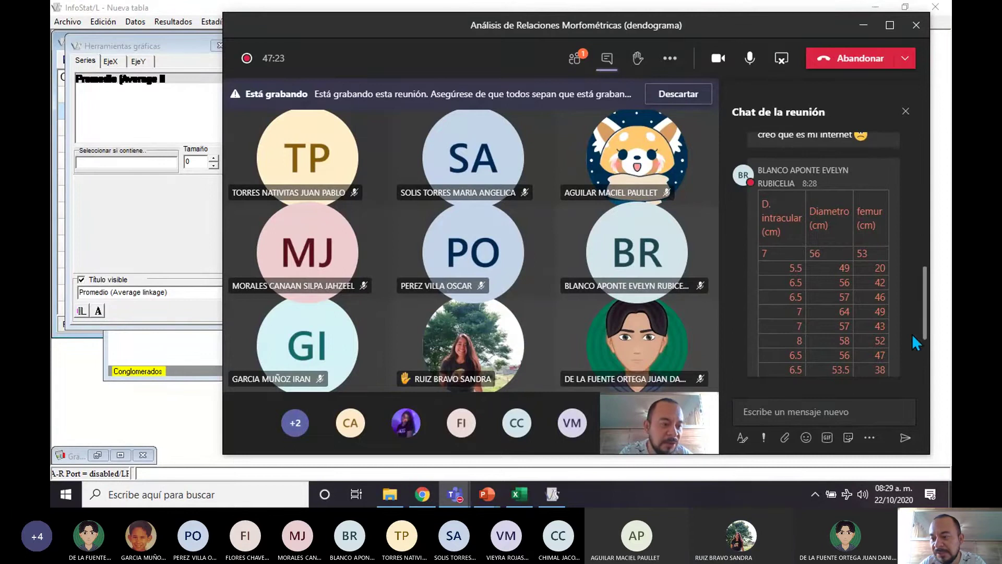
pyautogui.scroll(-2, 927, 332)
pyautogui.scroll(2, 927, 332)
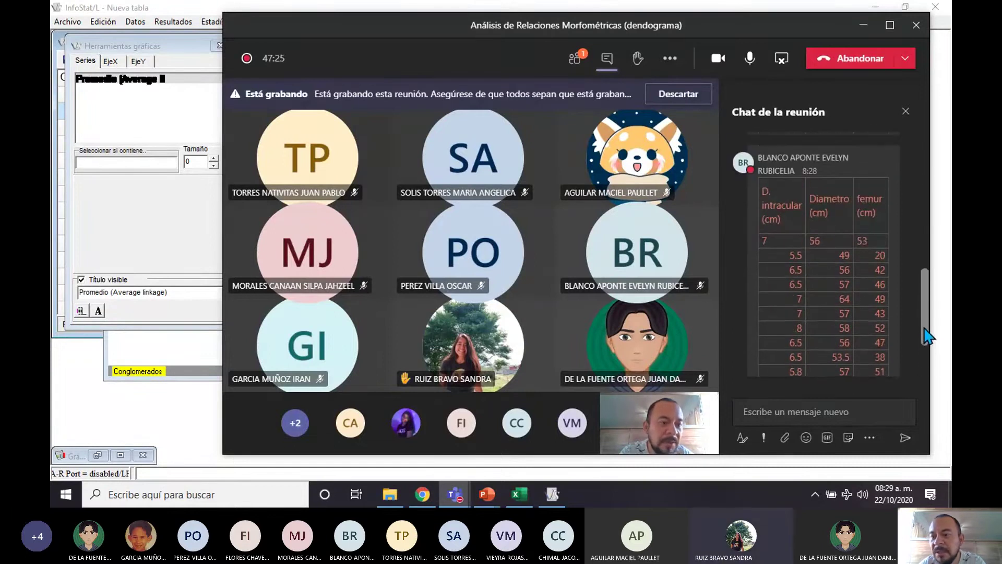
pyautogui.moveTo(927, 332); pyautogui.dragTo(926, 375)
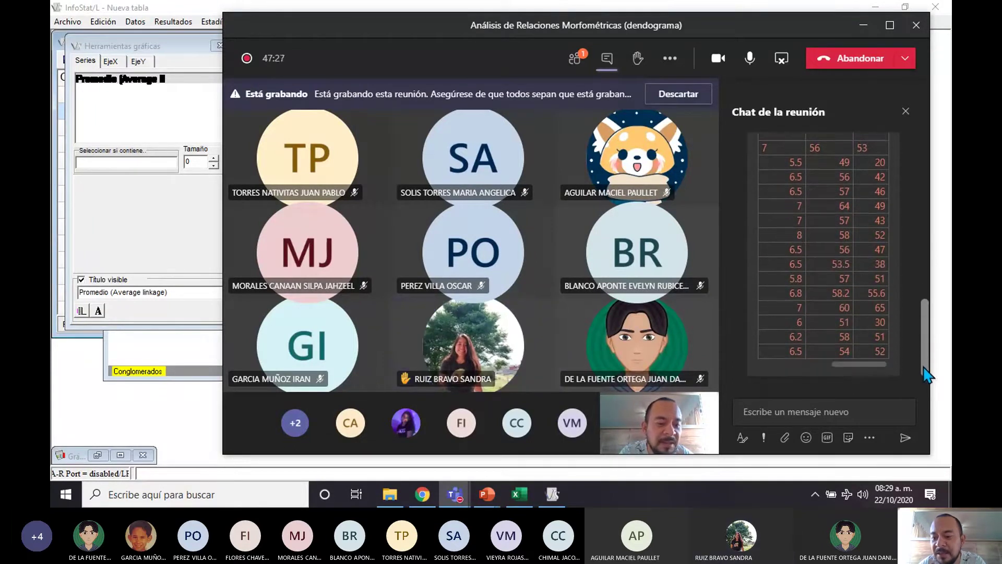
pyautogui.click(783, 436)
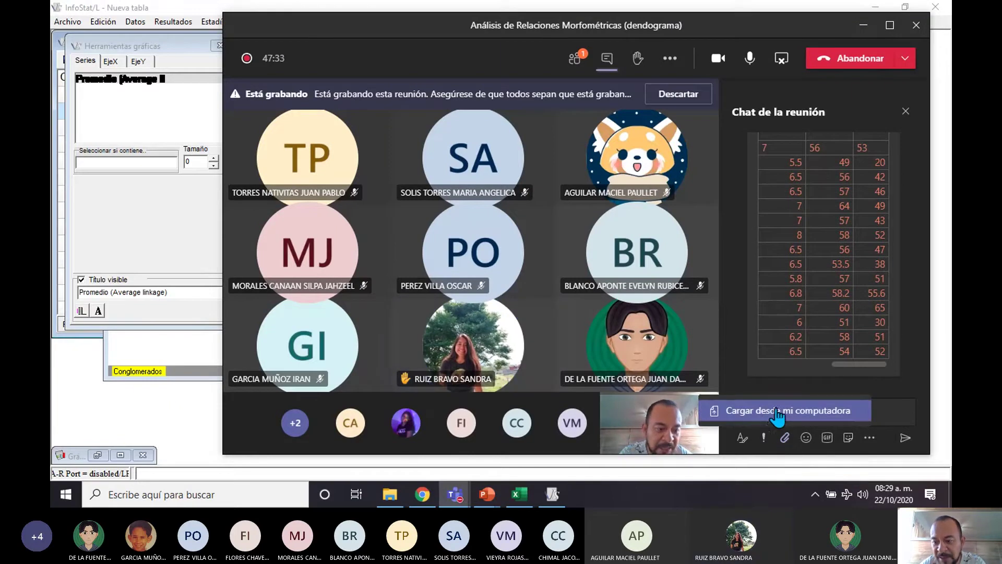
pyautogui.moveTo(847, 364); pyautogui.dragTo(763, 348)
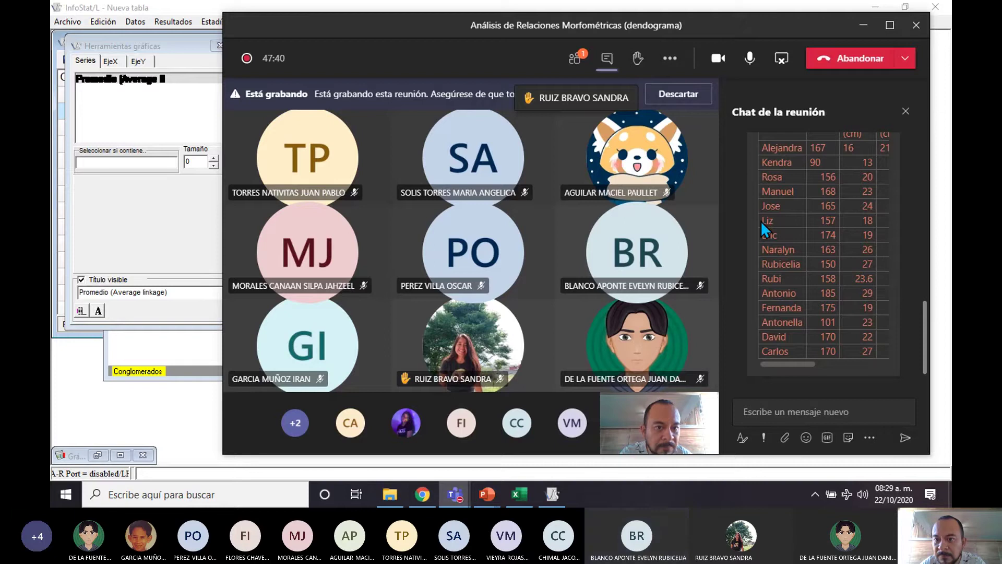
pyautogui.scroll(5, 760, 220)
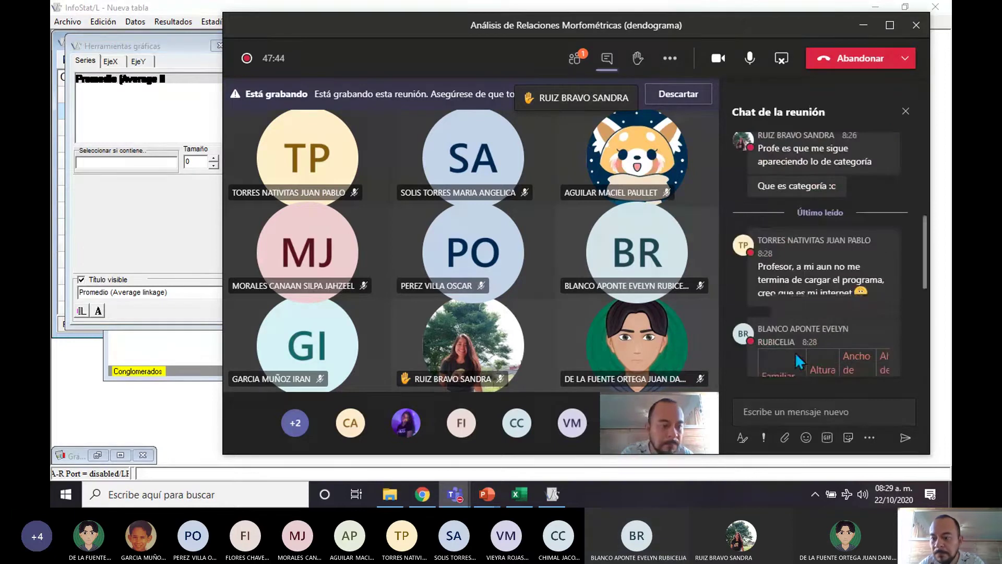
pyautogui.scroll(-2, 794, 351)
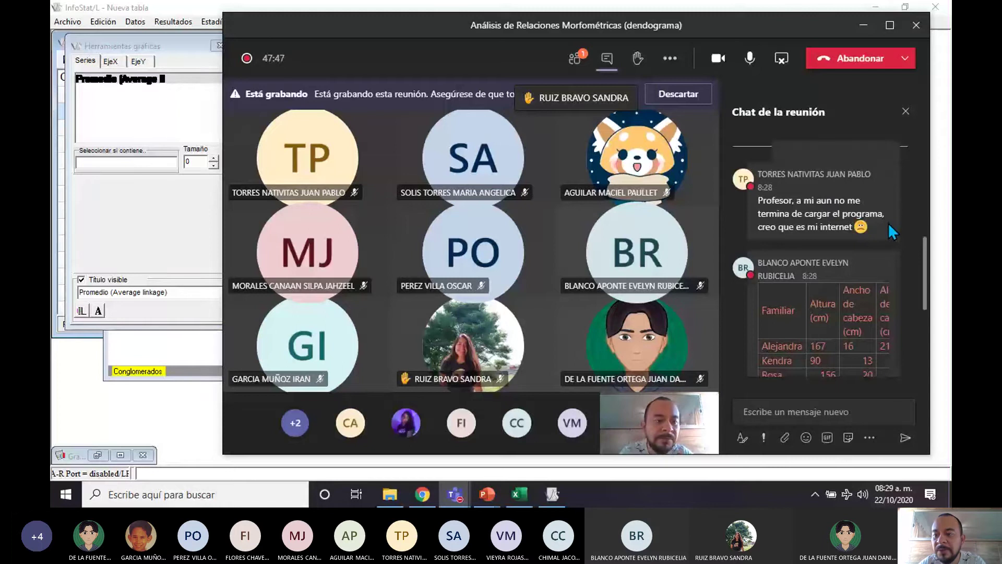
# - Read the chat's family measurement table down to its last row, then check the Sorgo sheet in Excel and return to InfoStat
pyautogui.scroll(-6, 886, 223)
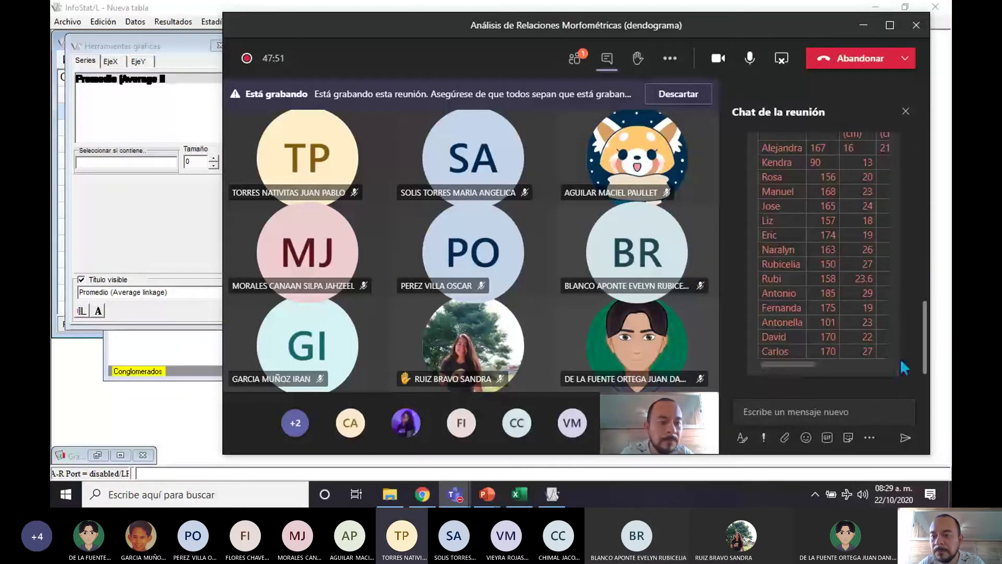
pyautogui.moveTo(928, 360)
pyautogui.mouseDown()
pyautogui.moveTo(928, 317)
pyautogui.moveTo(928, 366)
pyautogui.mouseUp()
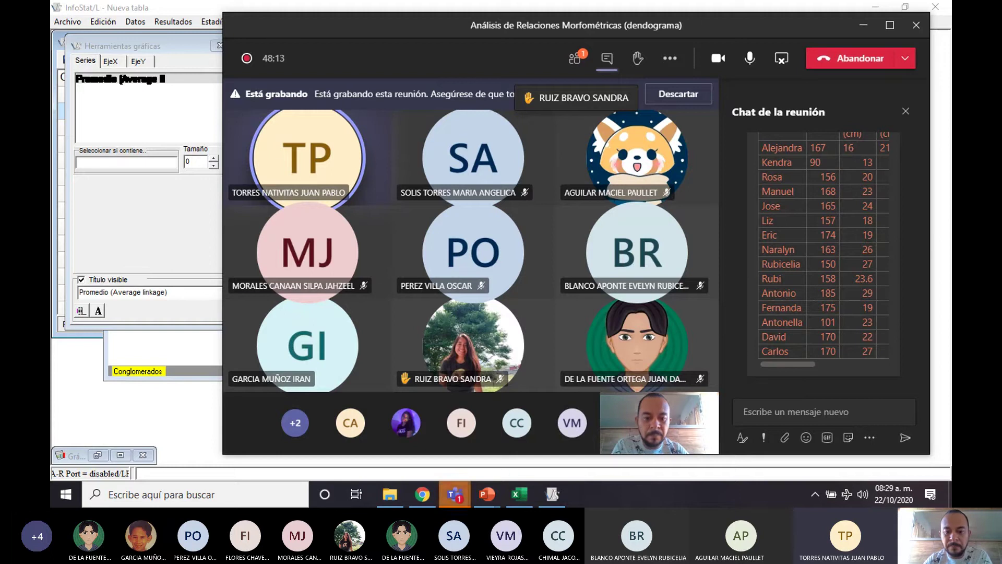
pyautogui.click(560, 492)
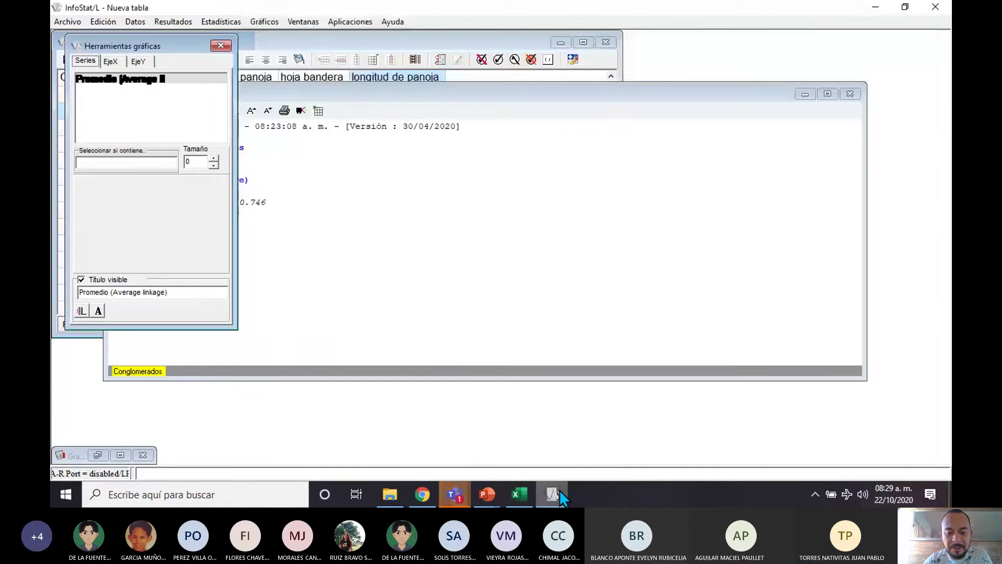
pyautogui.click(520, 494)
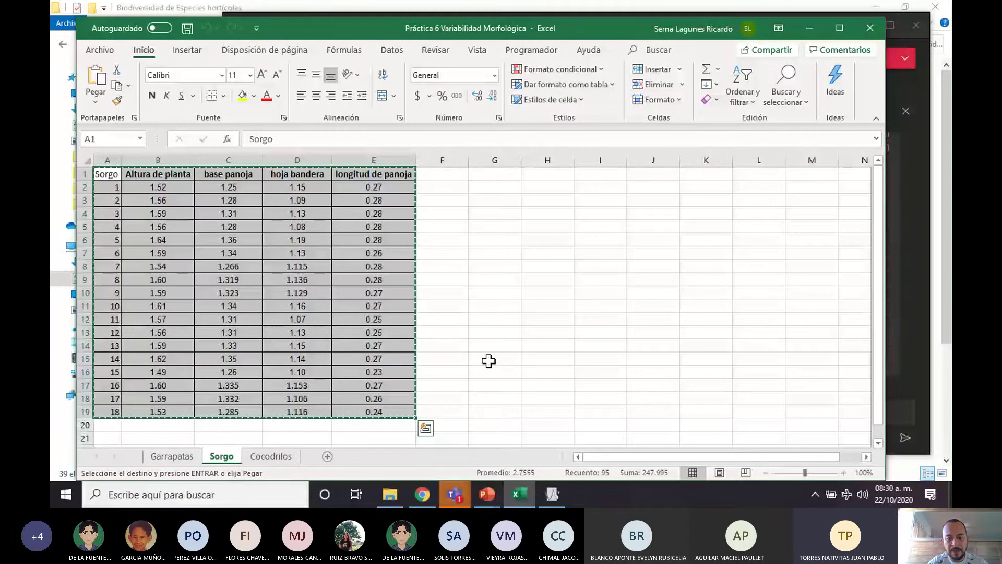
pyautogui.click(552, 494)
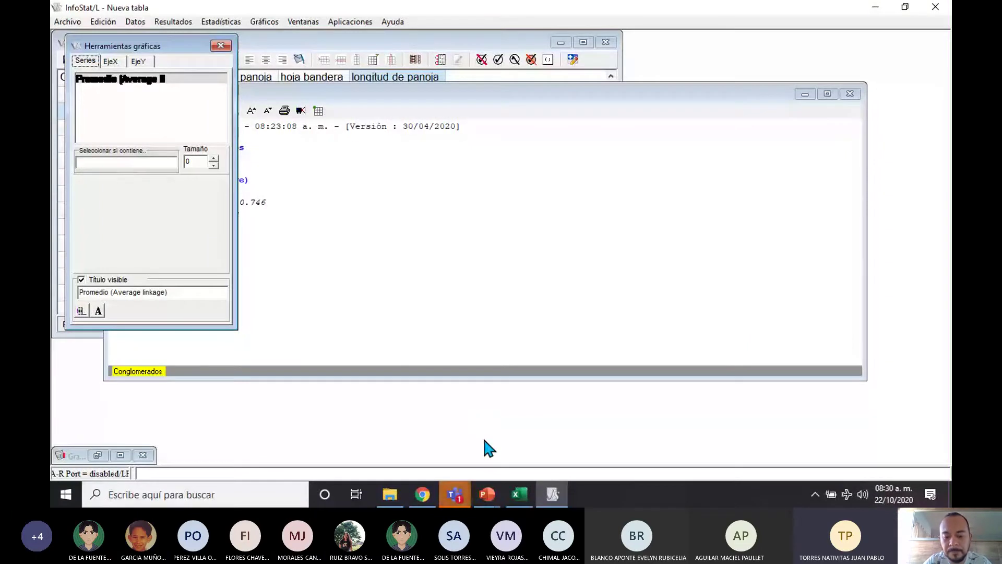
# - Switch to the Teams meeting and download the MEDIDAS DE LAS 3 TABLAS file shared in the chat
pyautogui.click(451, 491)
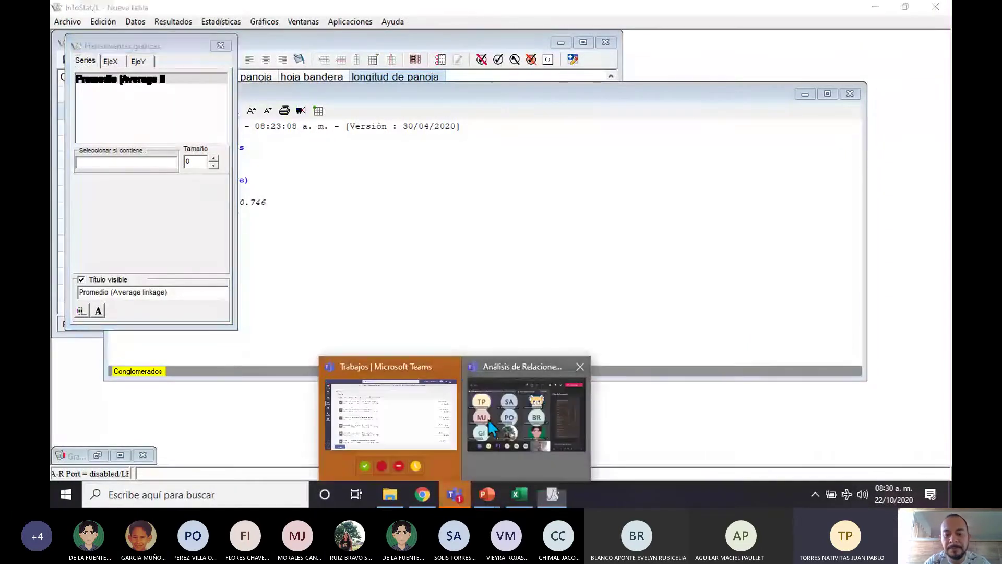
pyautogui.click(545, 433)
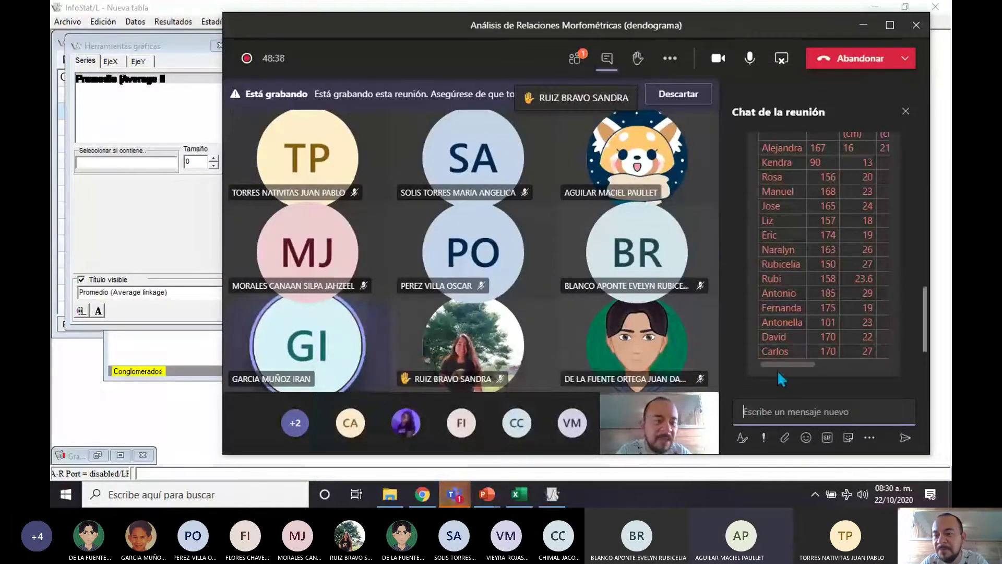
pyautogui.scroll(1, 801, 295)
pyautogui.scroll(-3, 801, 313)
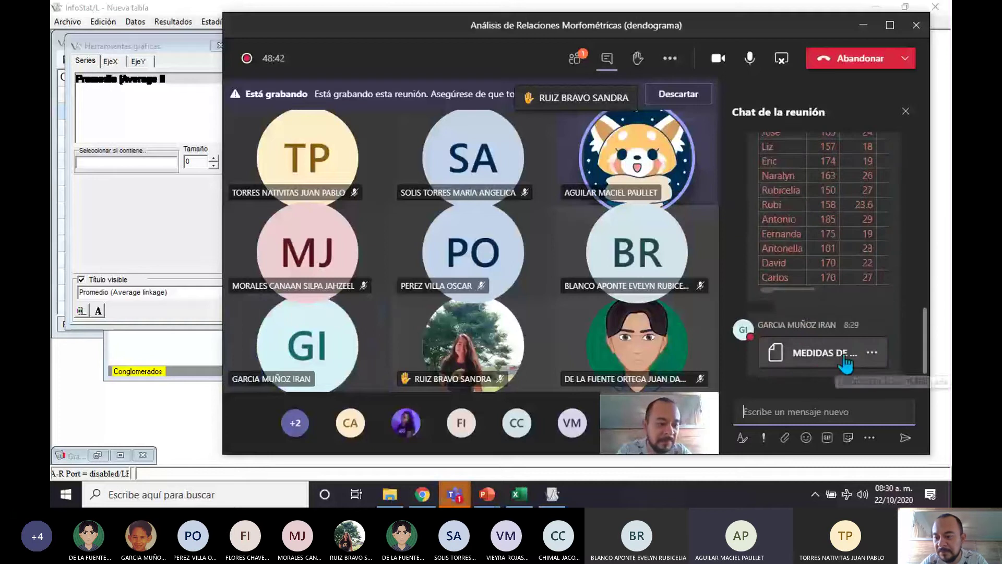
pyautogui.click(872, 352)
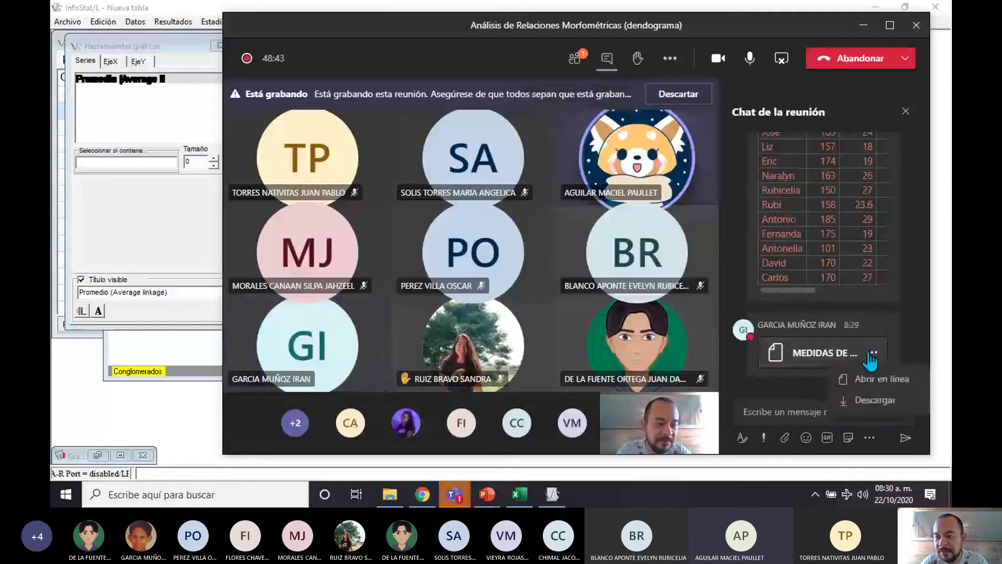
pyautogui.click(868, 401)
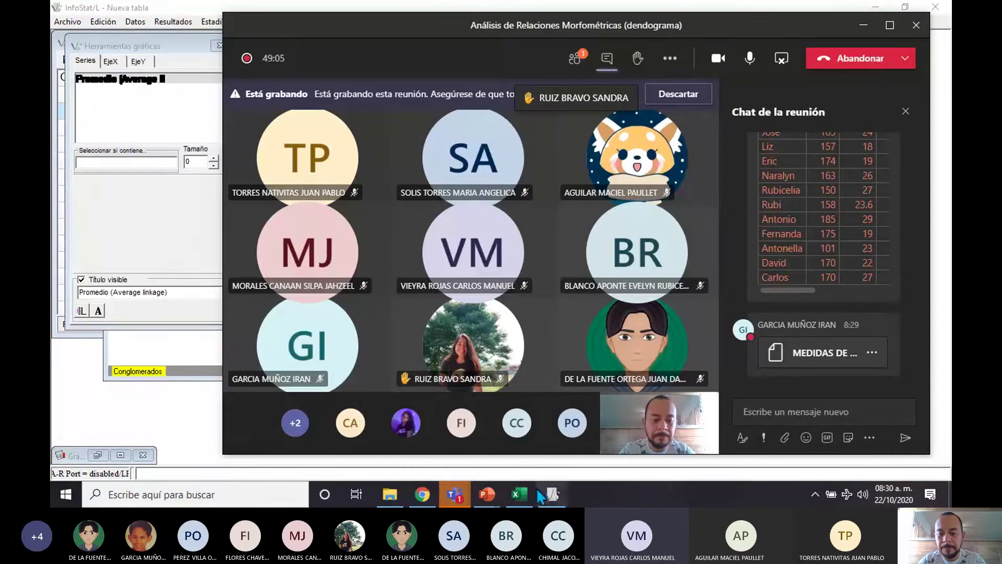
# - Switch to File Explorer and open the downloaded MEDIDAS DE LAS 3 TABLAS workbook from the Descargas folder
pyautogui.click(646, 502)
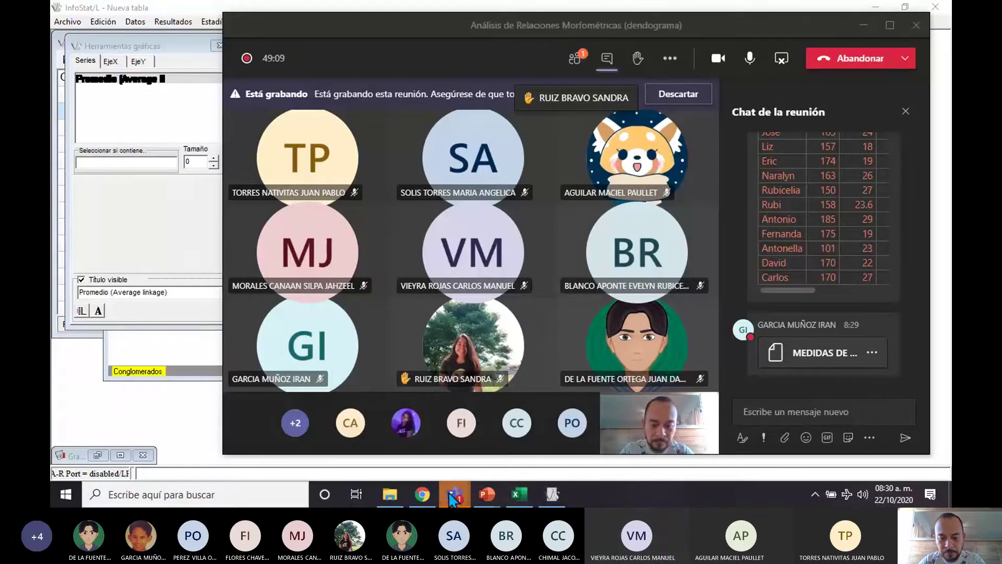
pyautogui.click(391, 495)
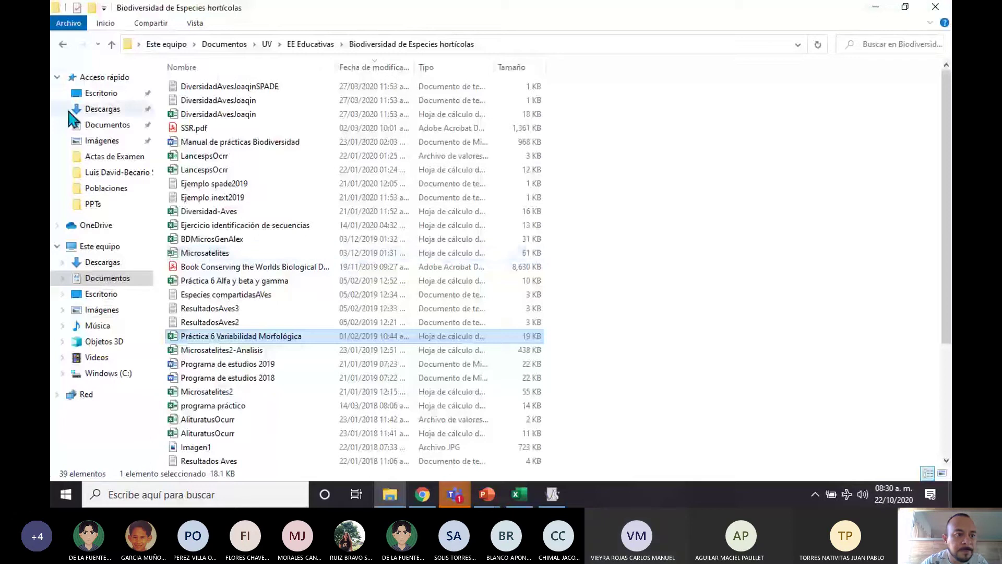
pyautogui.click(102, 108)
pyautogui.moveTo(484, 476)
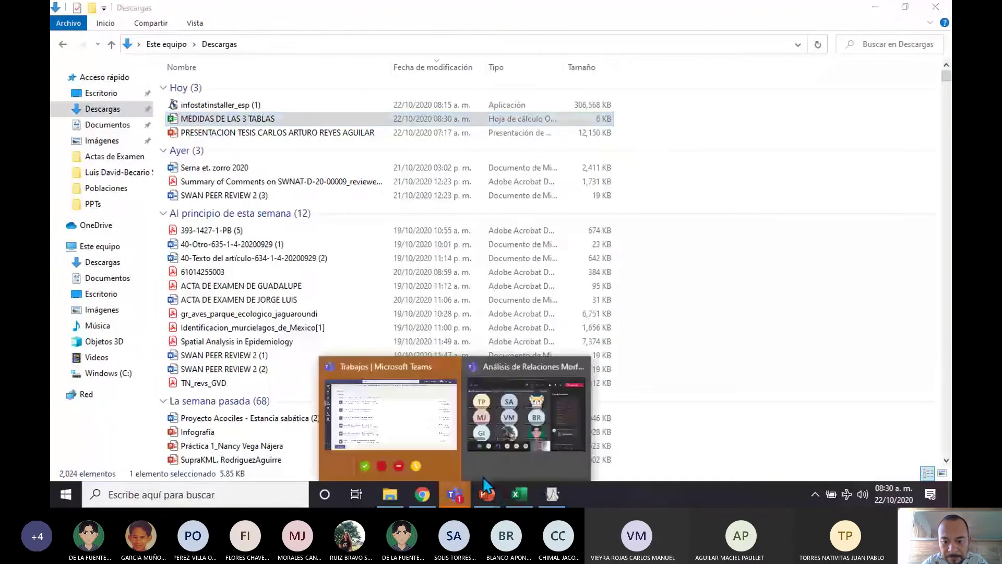
pyautogui.click(530, 431)
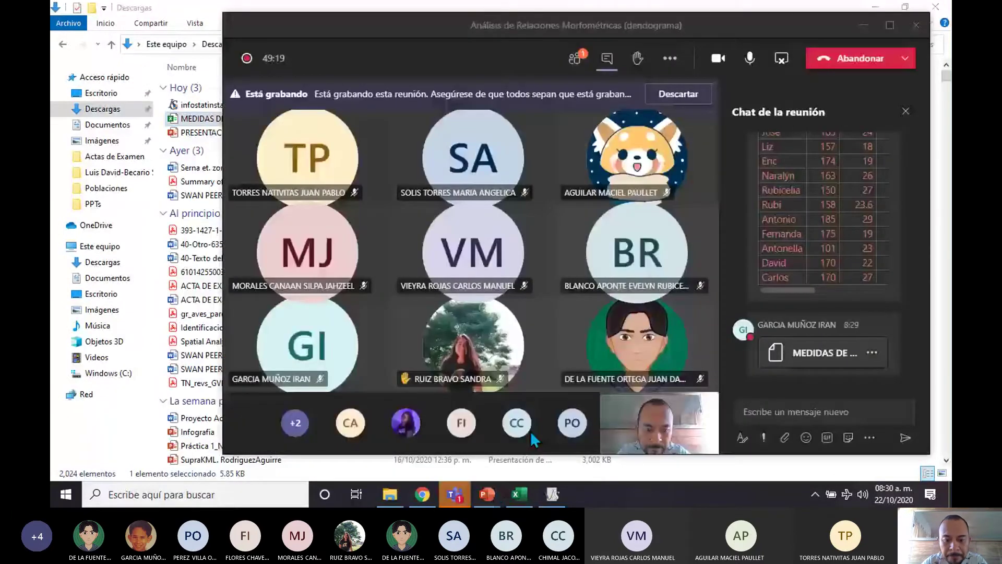
pyautogui.hotkey('alt', 'Tab')
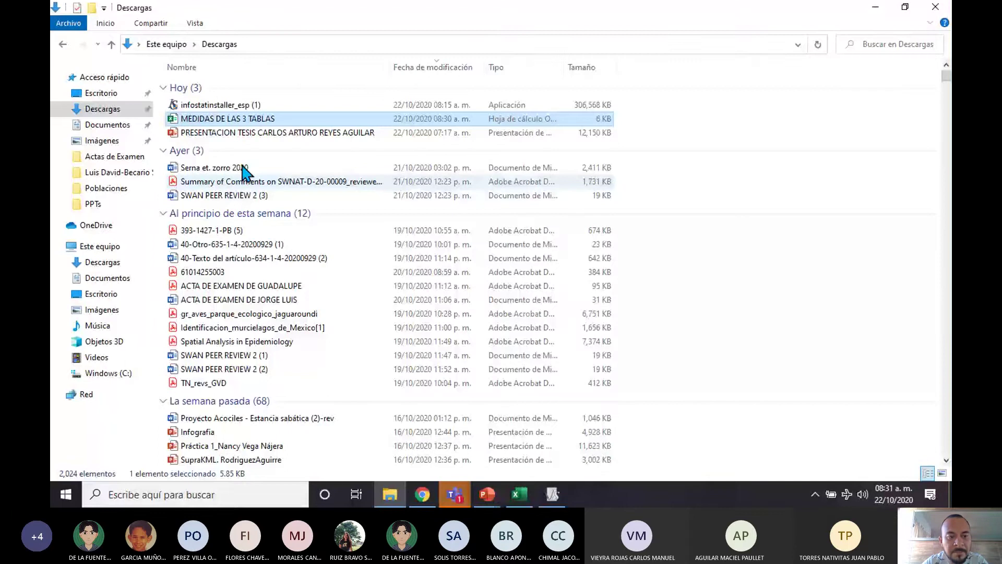
pyautogui.hotkey('alt', 'Tab')
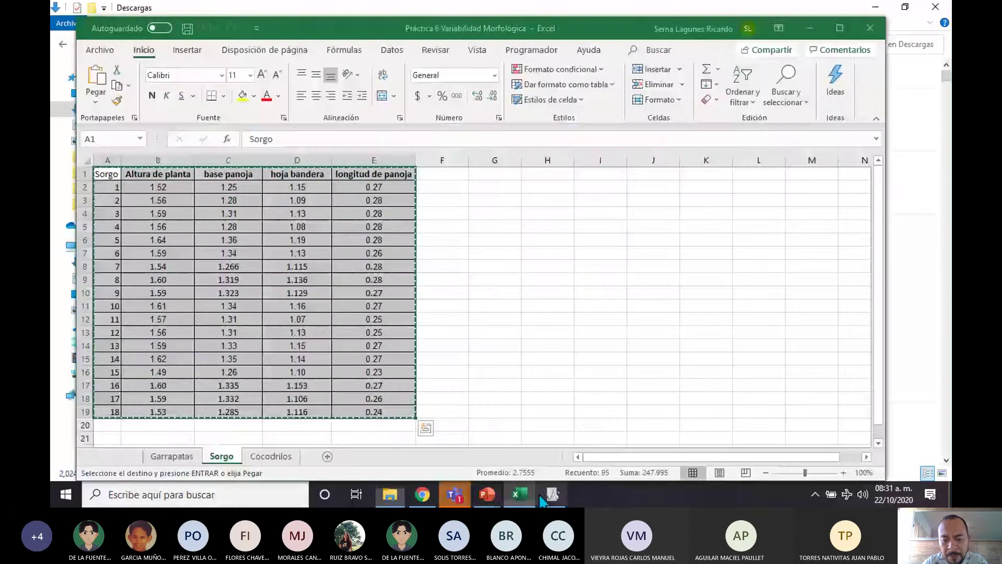
pyautogui.click(454, 495)
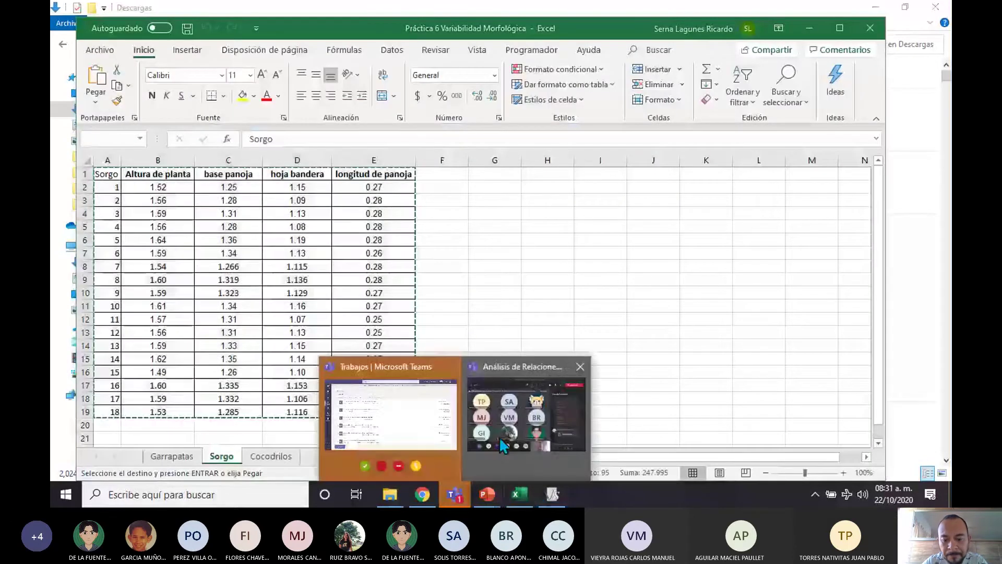
pyautogui.click(528, 412)
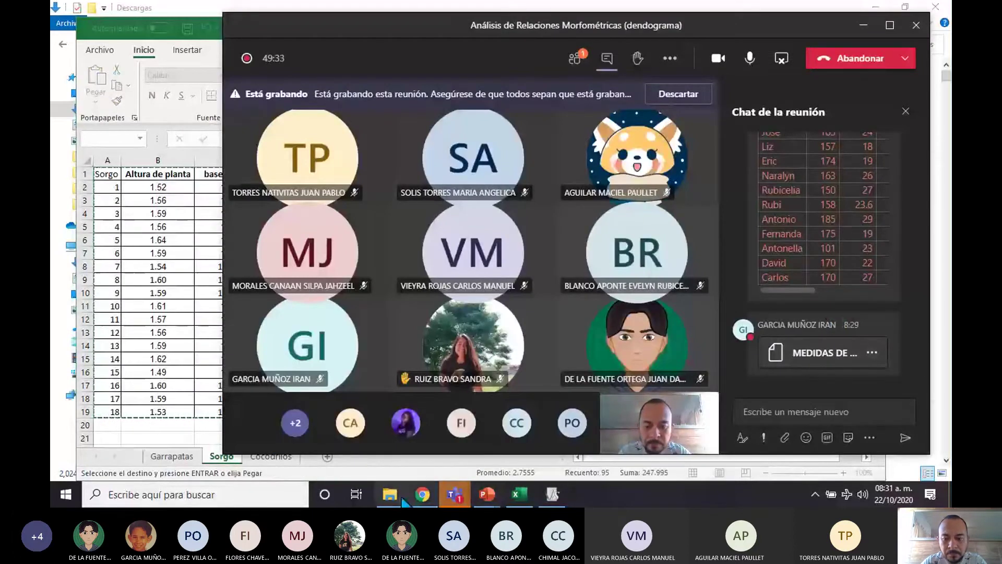
# - Switch to the MEDIDAS DE LAS 3 TABLAS workbook in Excel, enable editing and maximize its window
pyautogui.click(520, 495)
pyautogui.click(390, 433)
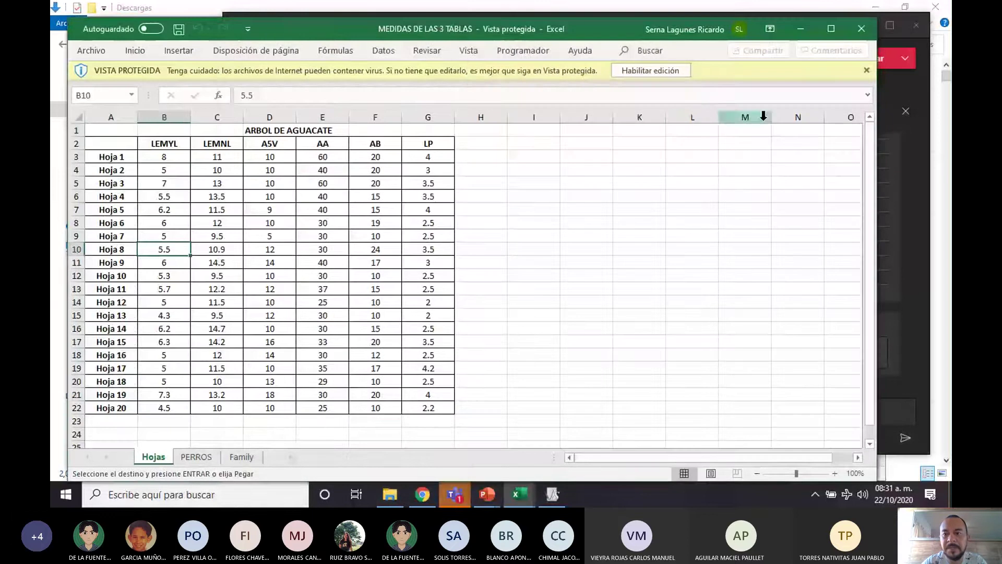
pyautogui.click(673, 71)
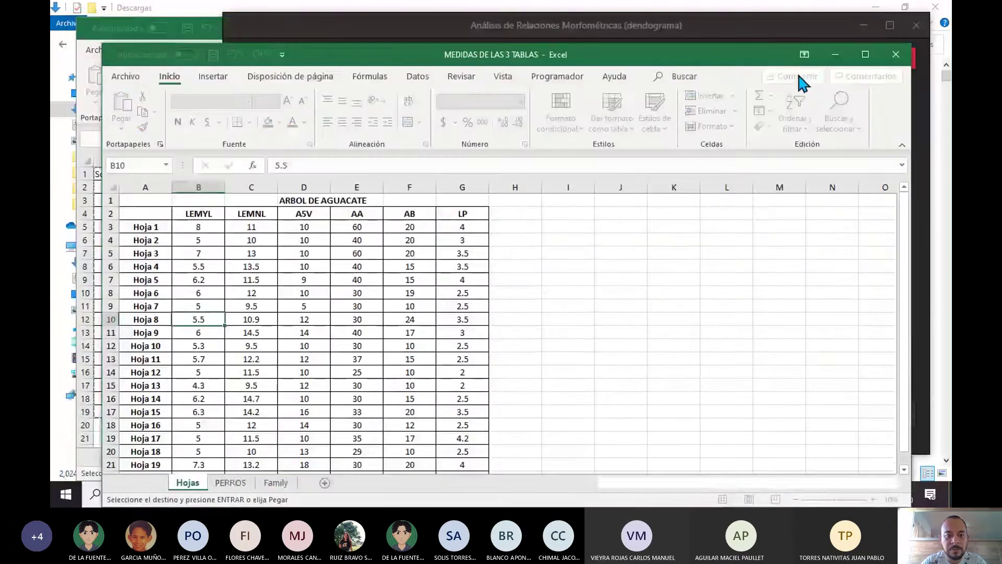
pyautogui.scroll(-1, 598, 334)
pyautogui.scroll(1, 598, 334)
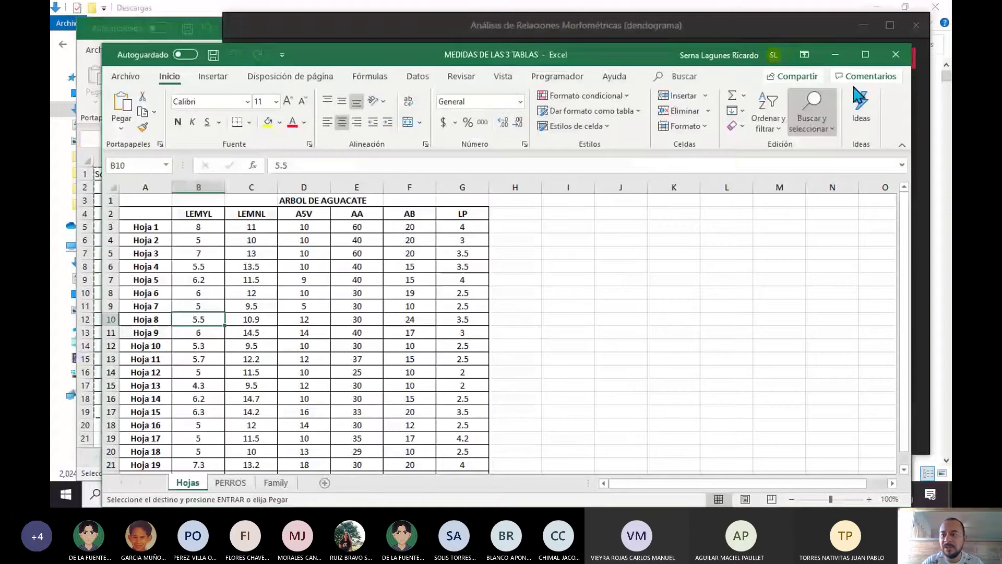
pyautogui.press('super+Up')
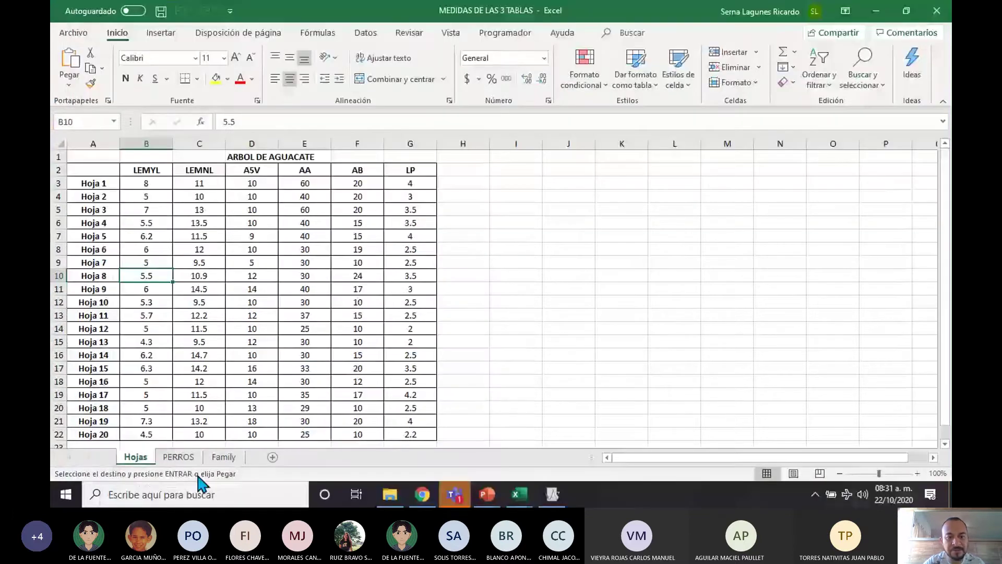
# - On the PERROS sheet, replace cells B3 to B6 with the unitless numbers 12, 12, 14 and 9
pyautogui.click(178, 456)
pyautogui.click(252, 183)
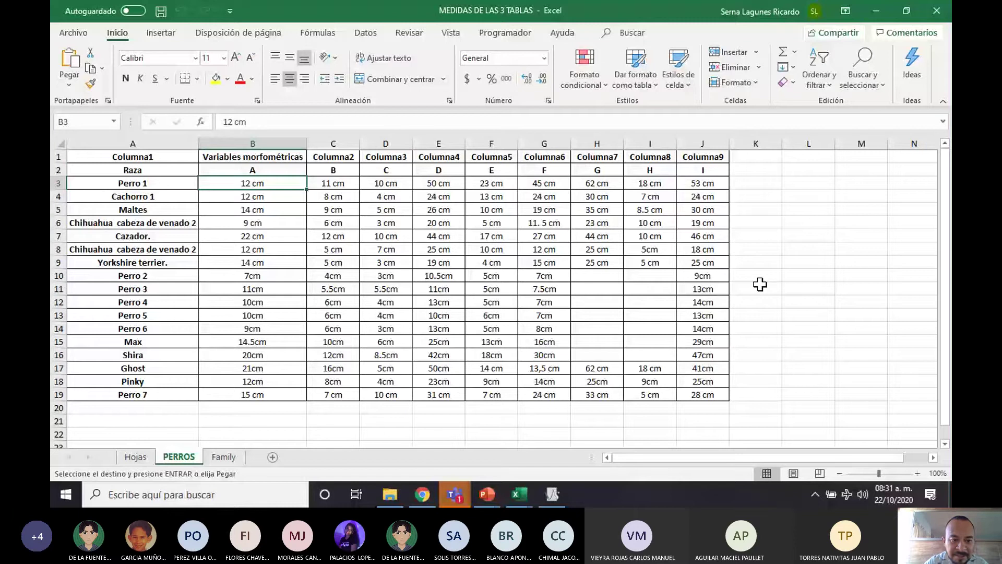
pyautogui.write('12')
pyautogui.press('Return')
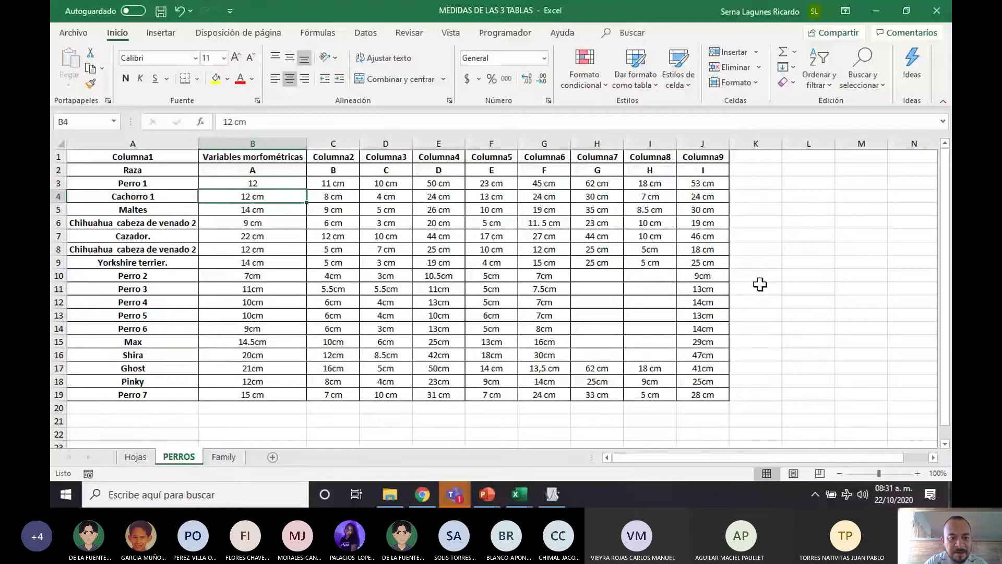
pyautogui.write('12')
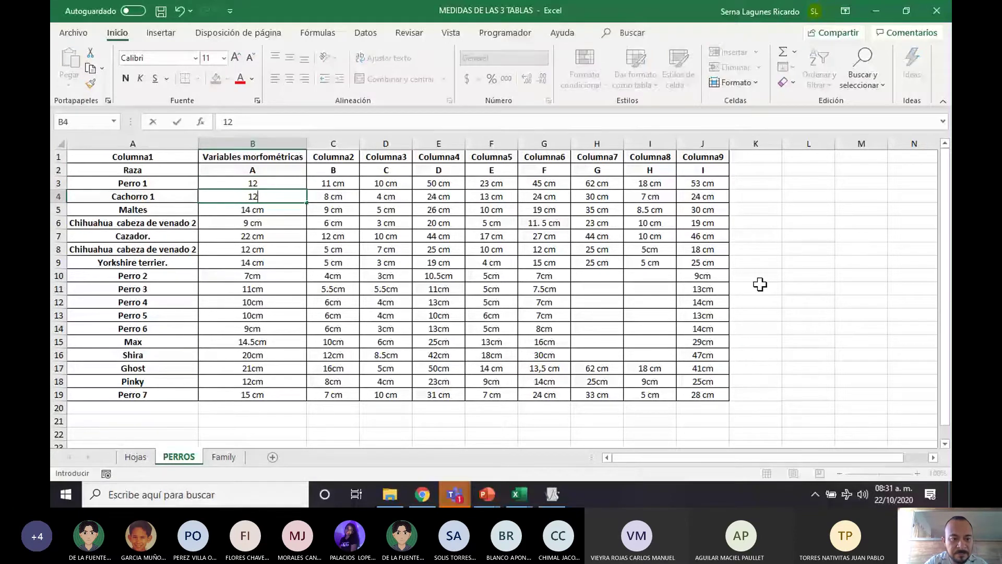
pyautogui.press('Return')
pyautogui.write('1')
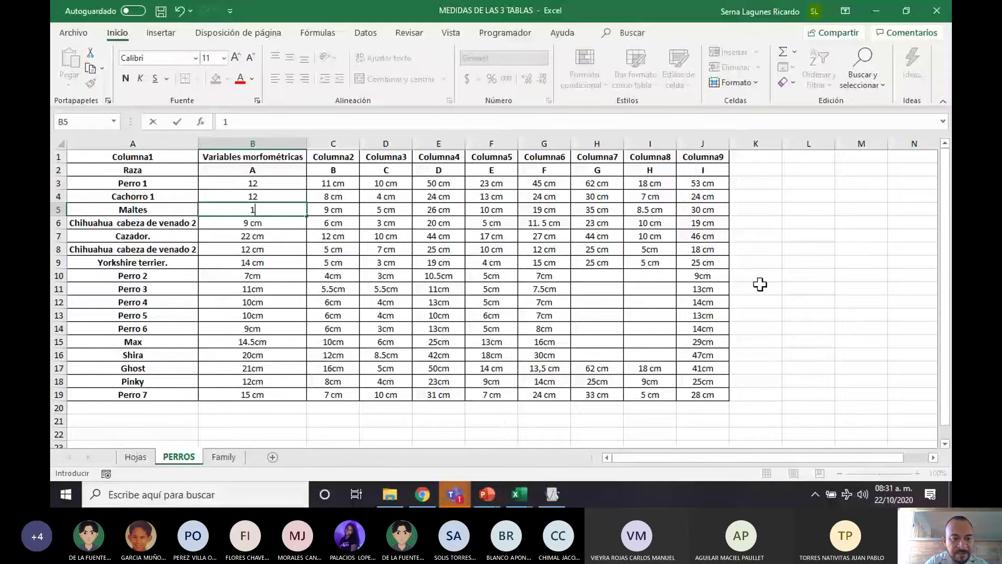
pyautogui.write('4')
pyautogui.press('Return')
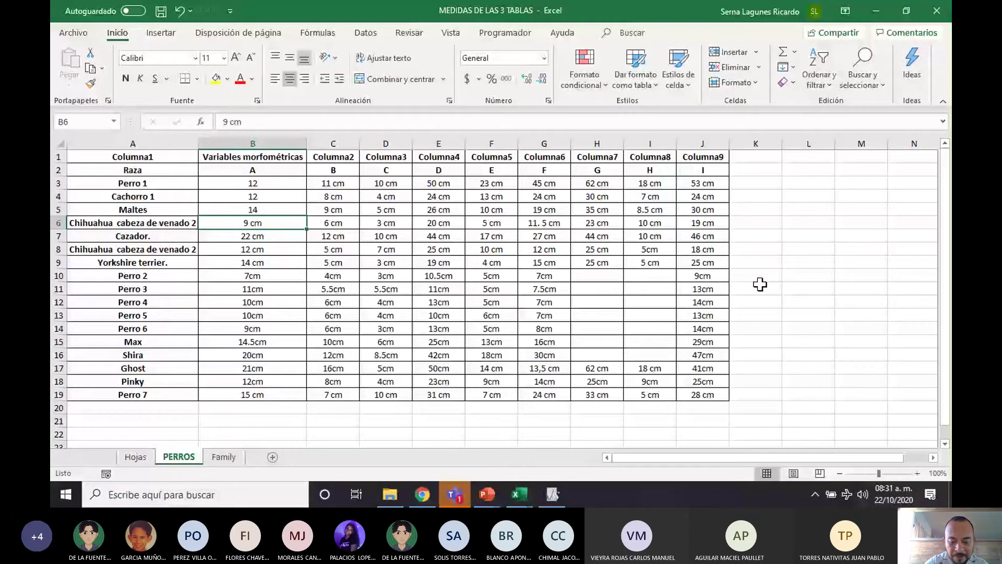
pyautogui.write('9')
pyautogui.press('Return')
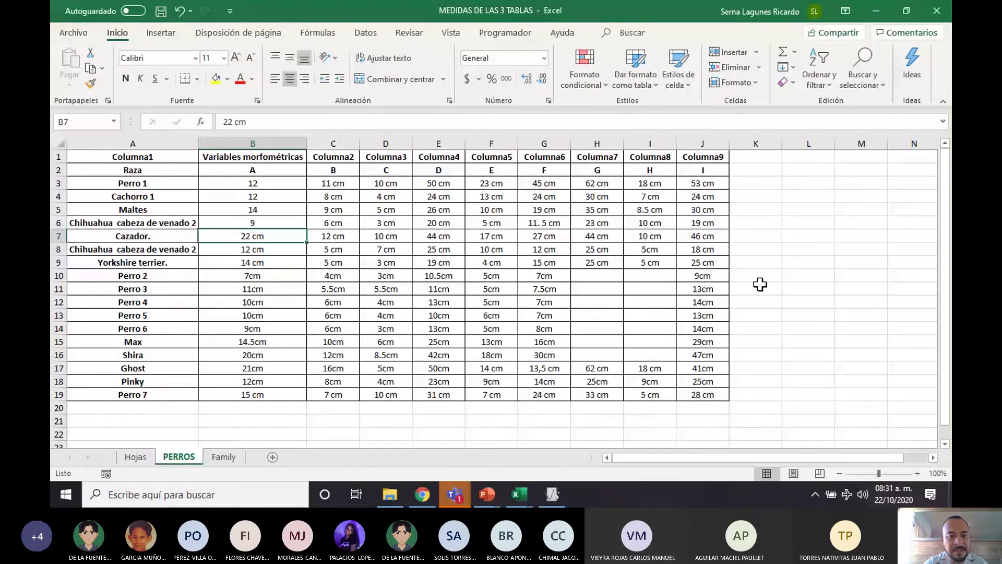
# - Compare how the measurements are written in column B of the PERROS sheet and in the Family sheet
pyautogui.click(263, 185)
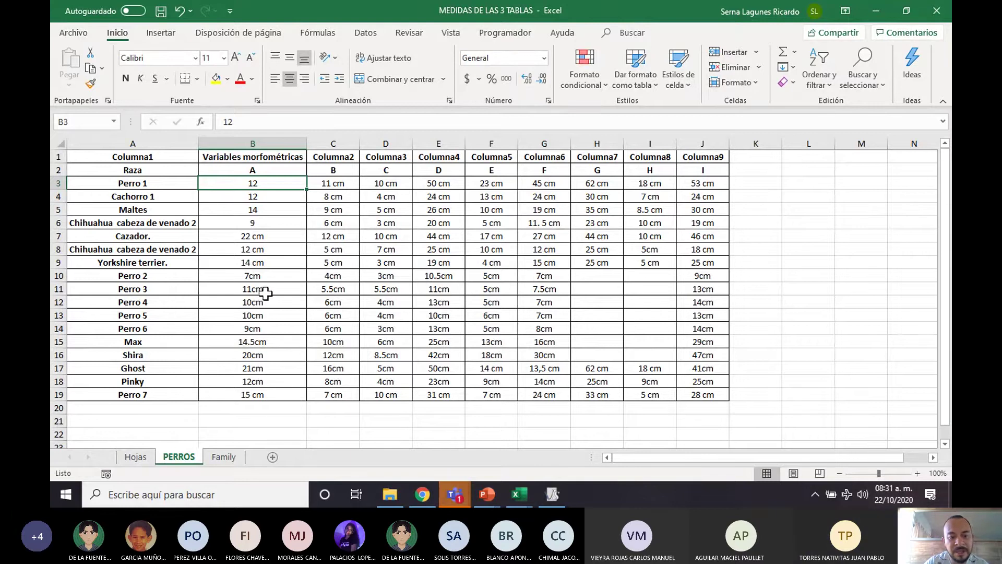
pyautogui.click(264, 237)
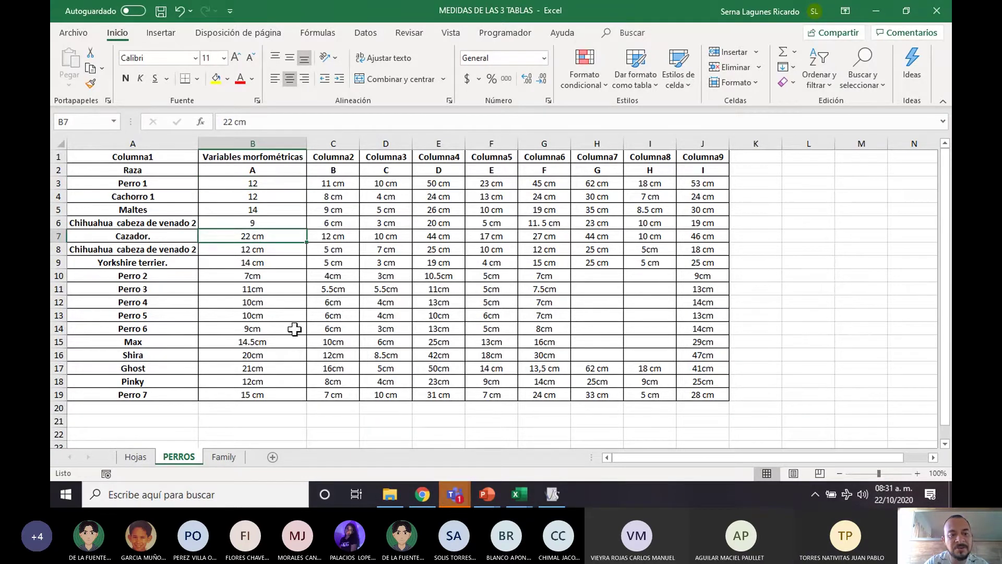
pyautogui.click(235, 457)
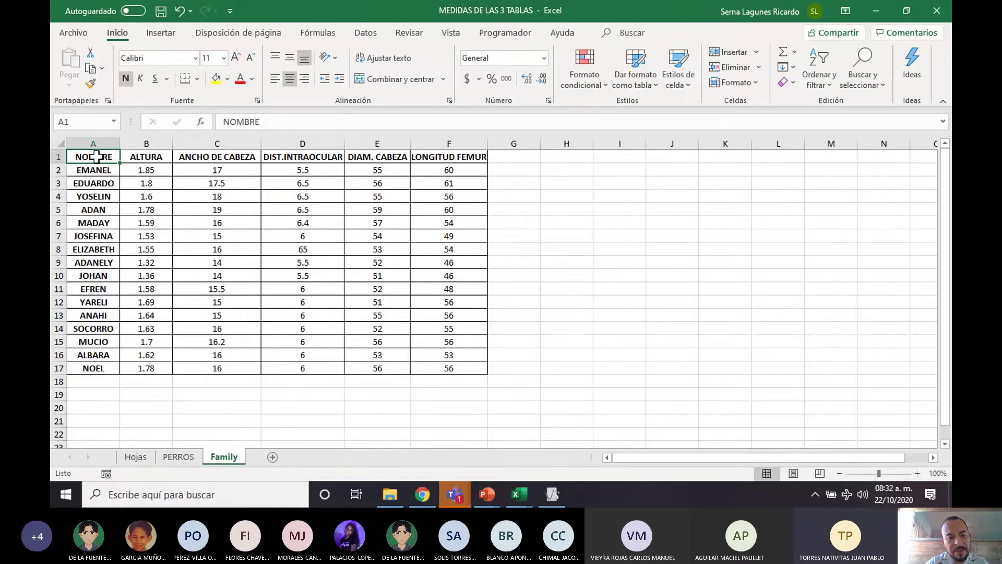
pyautogui.click(161, 187)
pyautogui.click(179, 457)
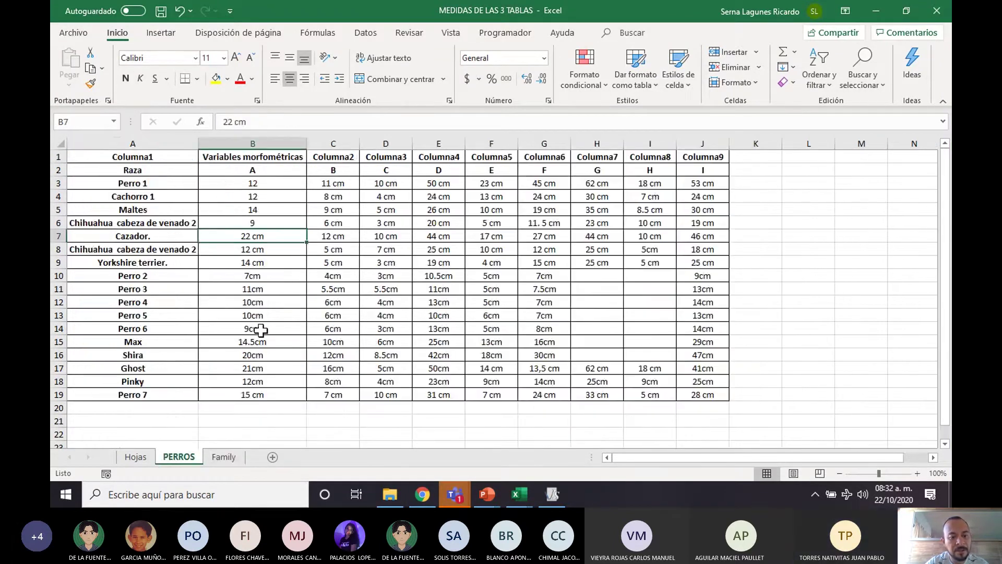
# - Copy the whole Family table with its headers, cells A1 to F17, and switch to InfoStat
pyautogui.click(224, 457)
pyautogui.moveTo(86, 156); pyautogui.dragTo(458, 366)
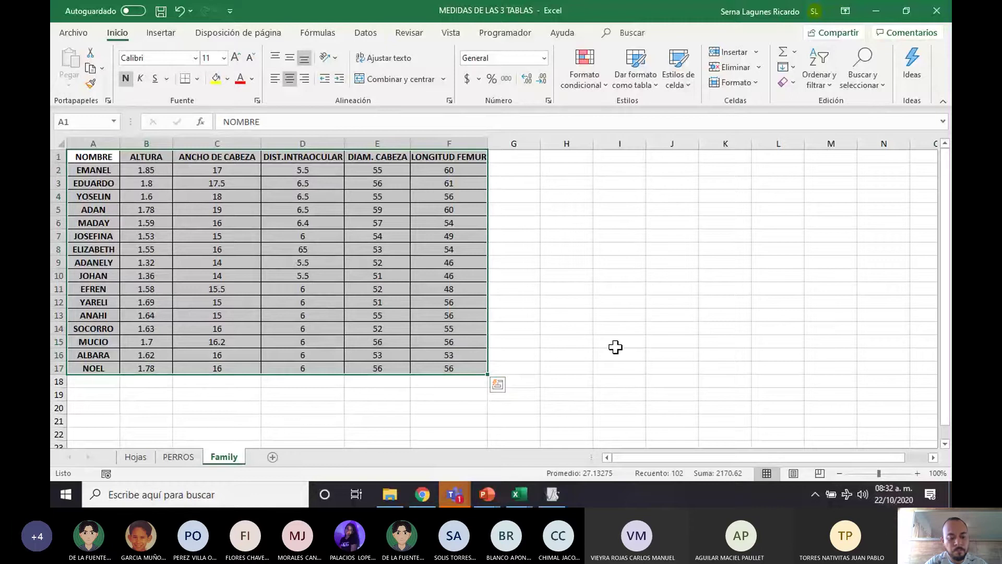
pyautogui.hotkey('ctrl', 'c')
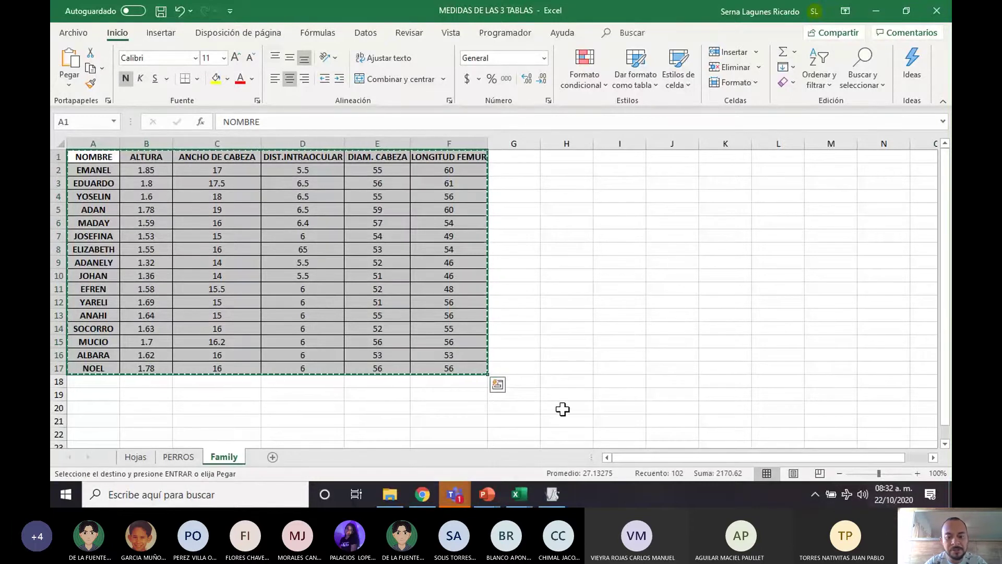
pyautogui.click(554, 494)
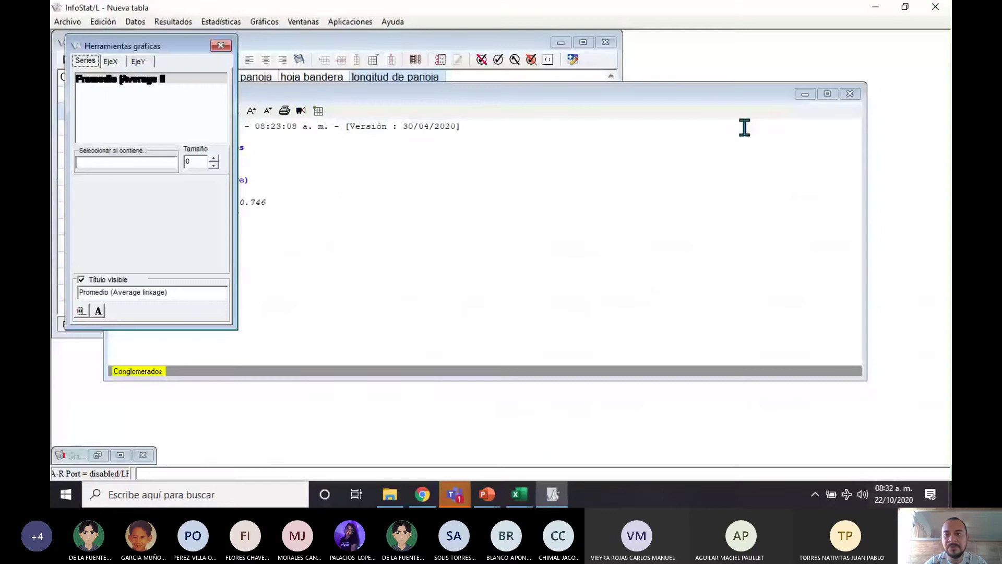
# - Clear away the results and graph tools windows and close the old sorghum table without saving it
pyautogui.click(846, 93)
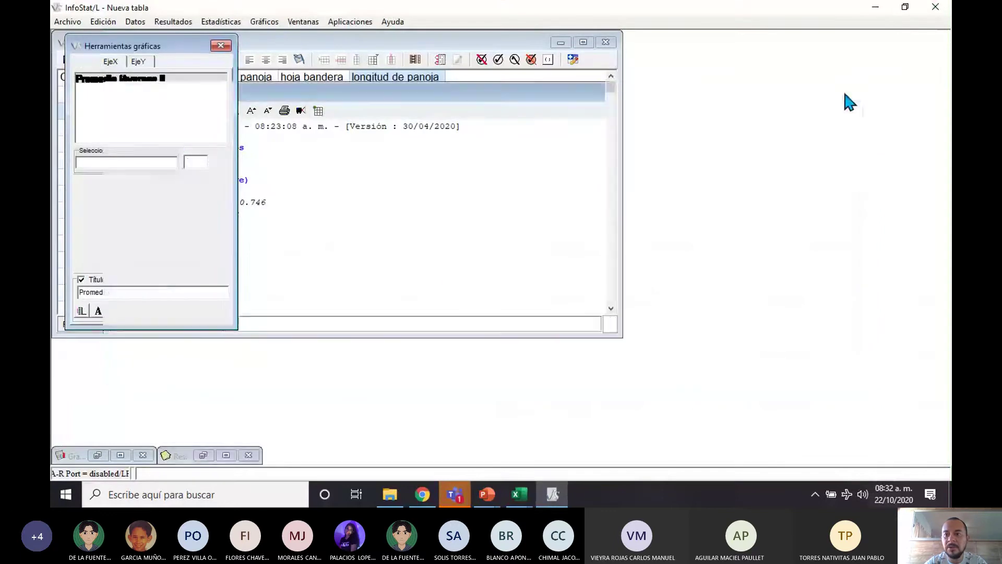
pyautogui.click(221, 45)
pyautogui.click(605, 42)
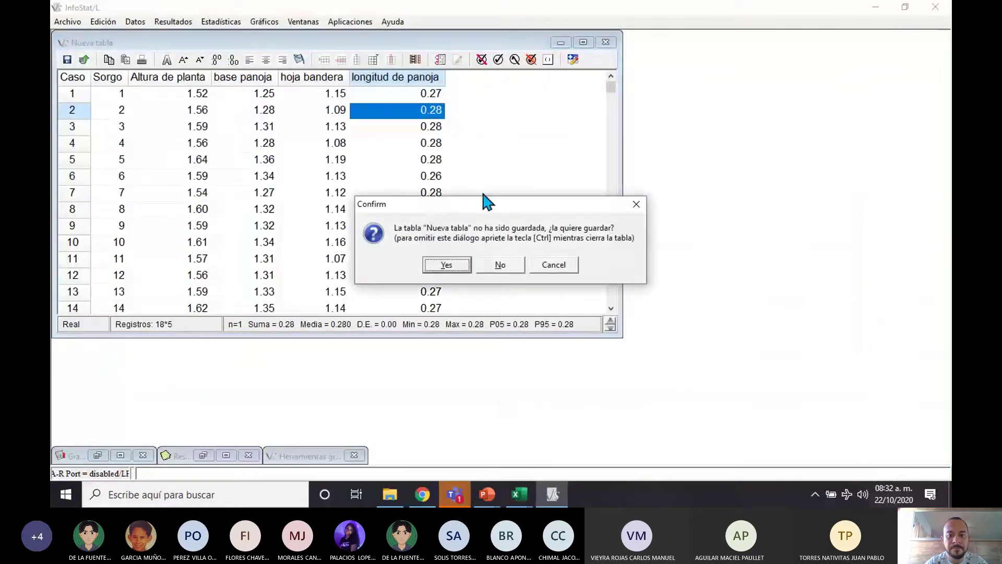
pyautogui.click(500, 265)
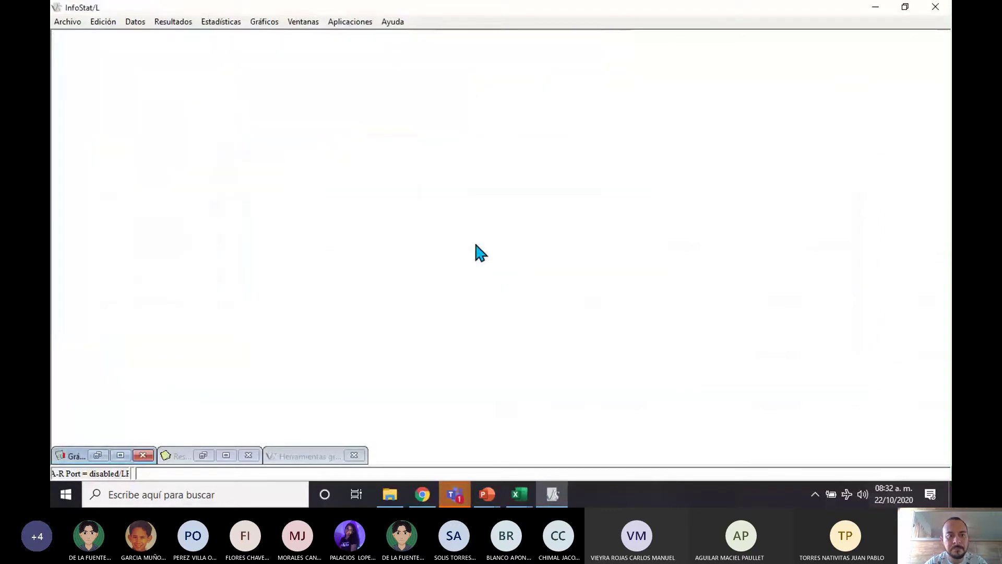
# - Create a new table, paste the copied Family data including its column names, and maximize the table window
pyautogui.click(74, 26)
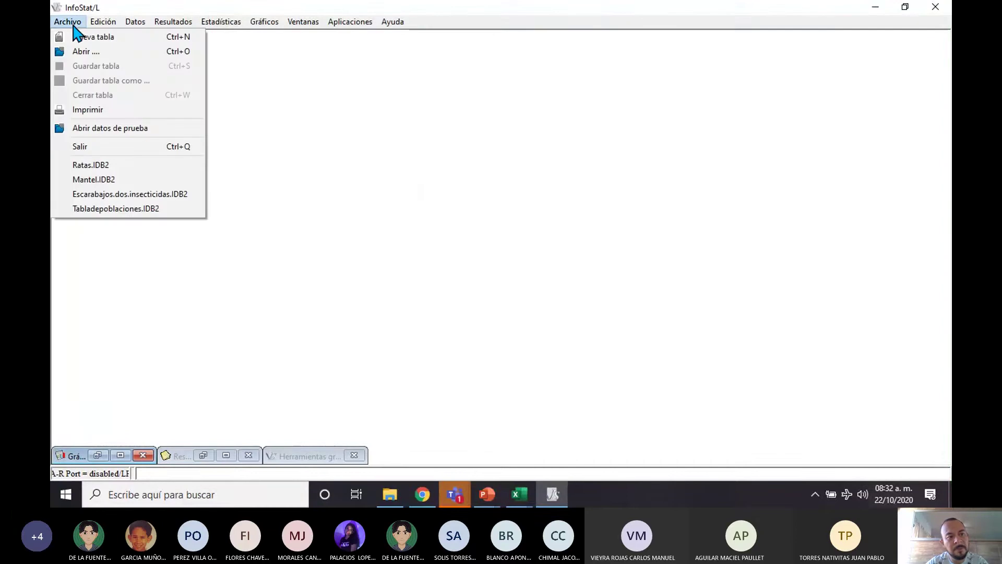
pyautogui.click(80, 37)
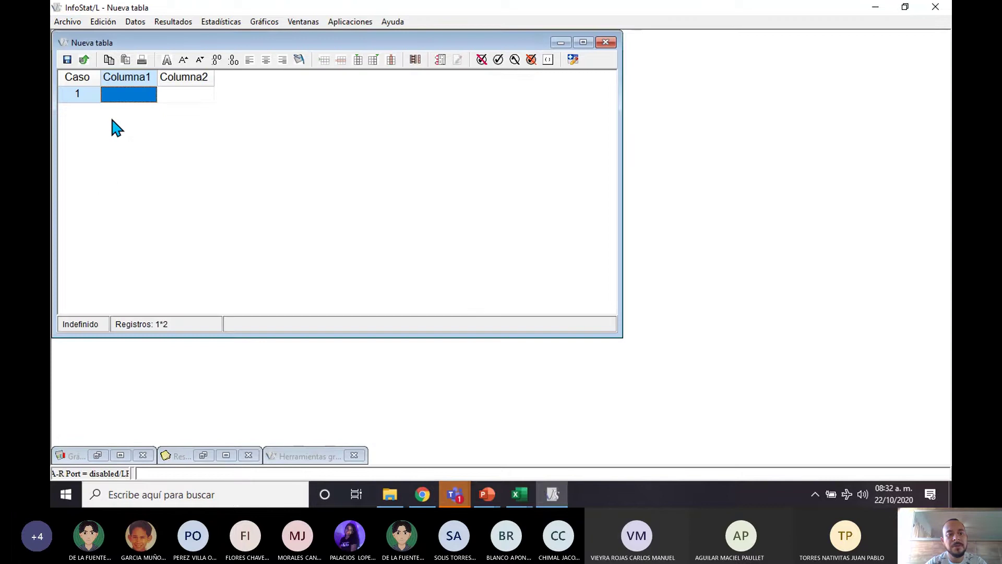
pyautogui.rightClick(128, 102)
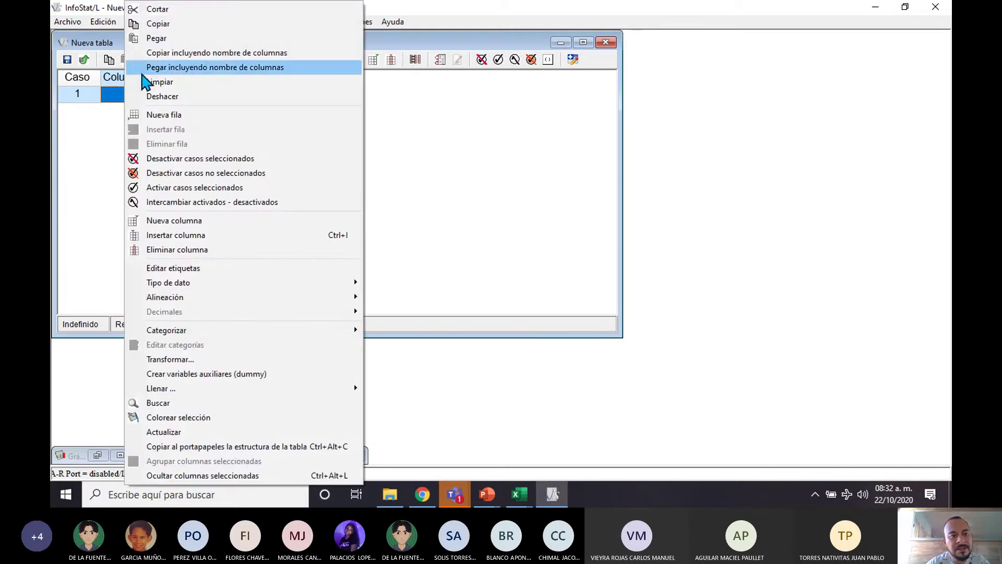
pyautogui.click(261, 73)
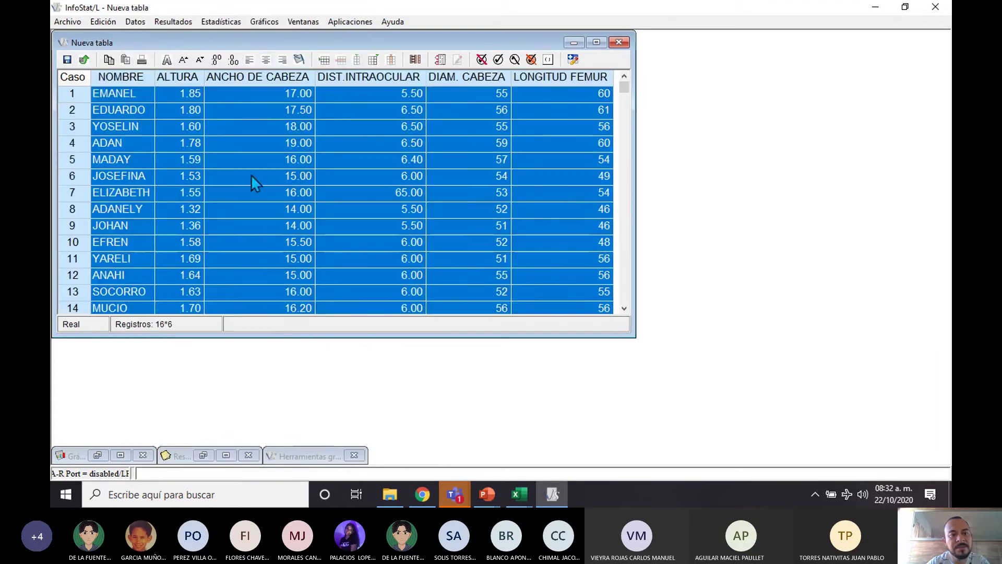
pyautogui.click(596, 42)
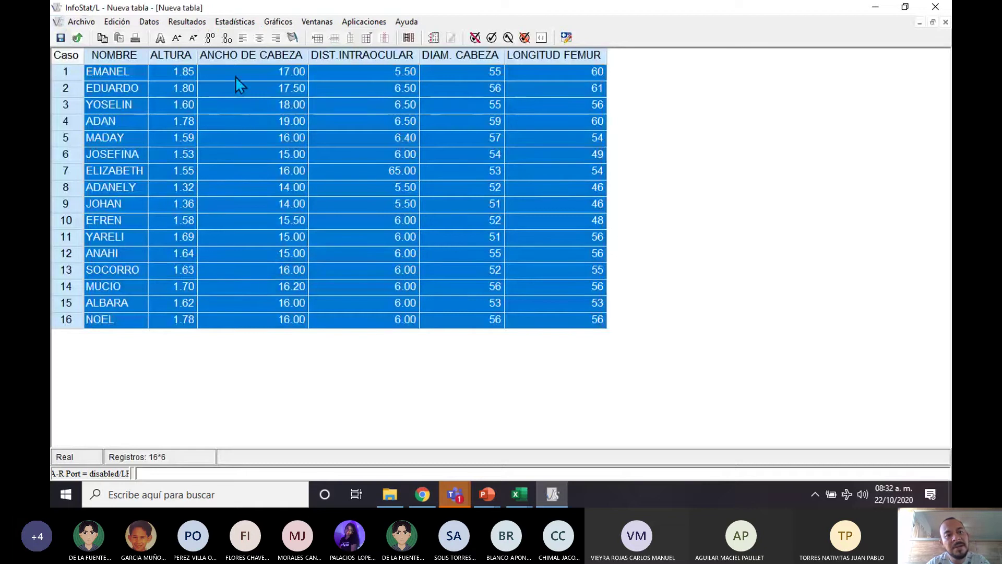
# - Set up a cluster analysis of the Family table with NOMBRE as classification criterion and ALTURA as the only variable
pyautogui.click(242, 22)
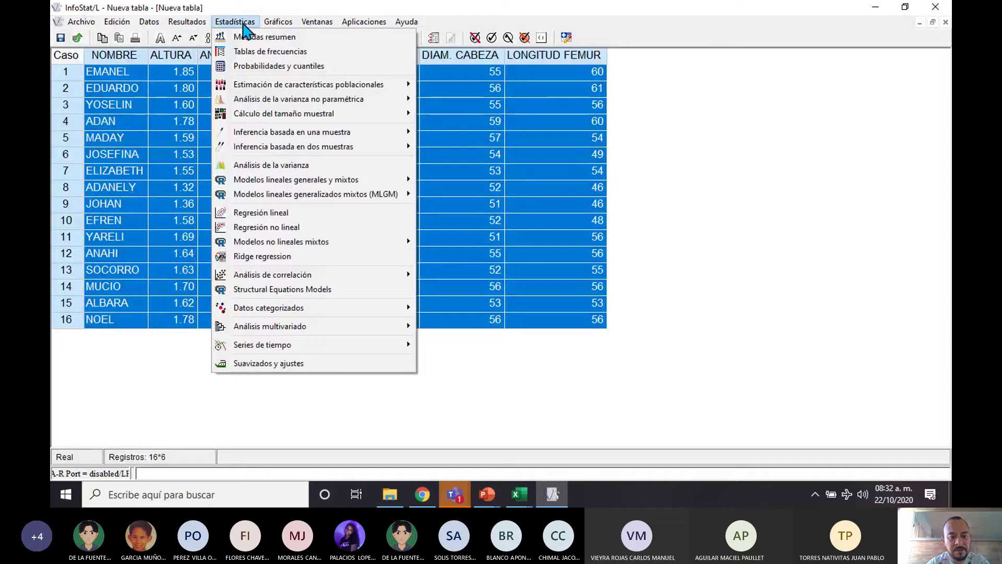
pyautogui.moveTo(274, 326)
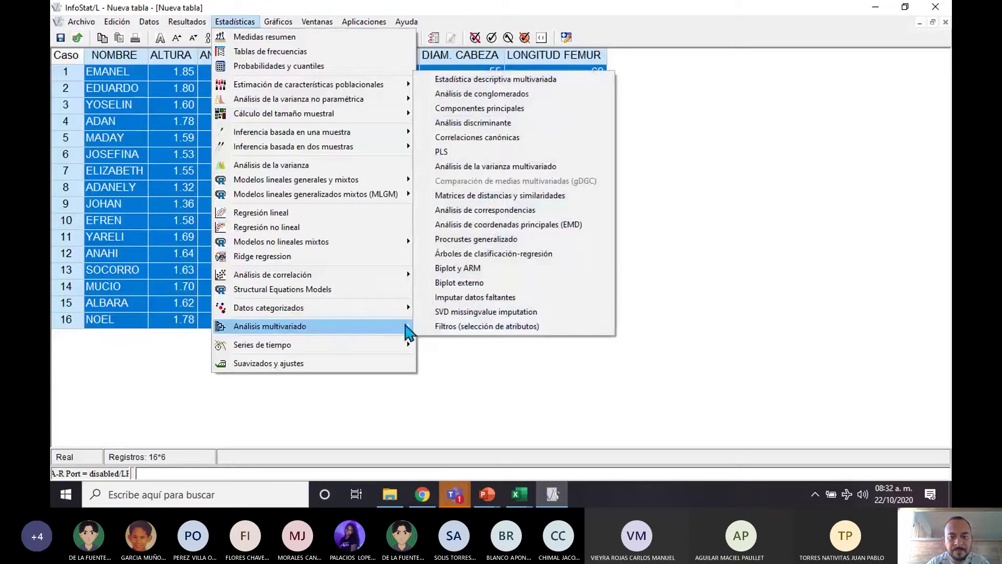
pyautogui.click(531, 95)
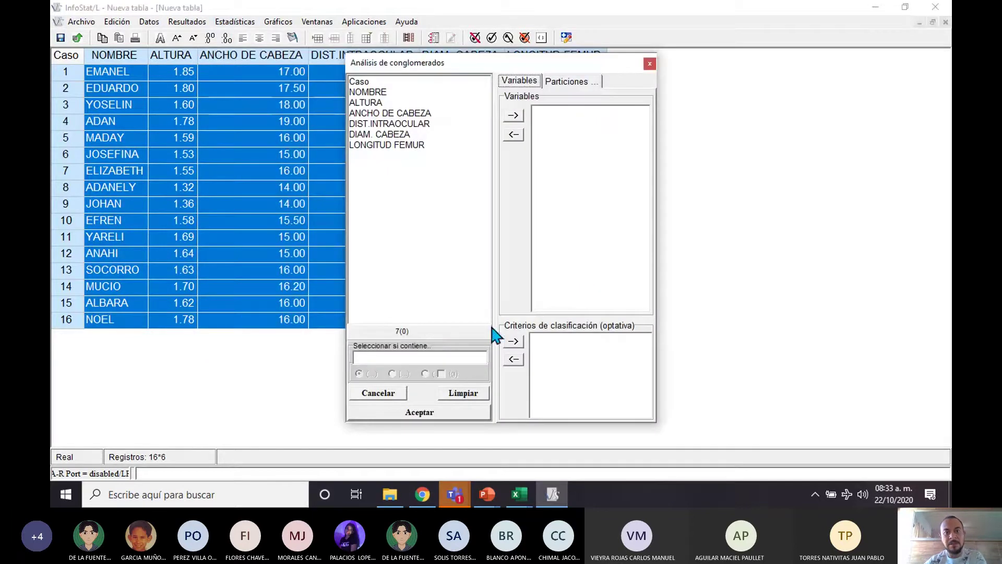
pyautogui.click(384, 93)
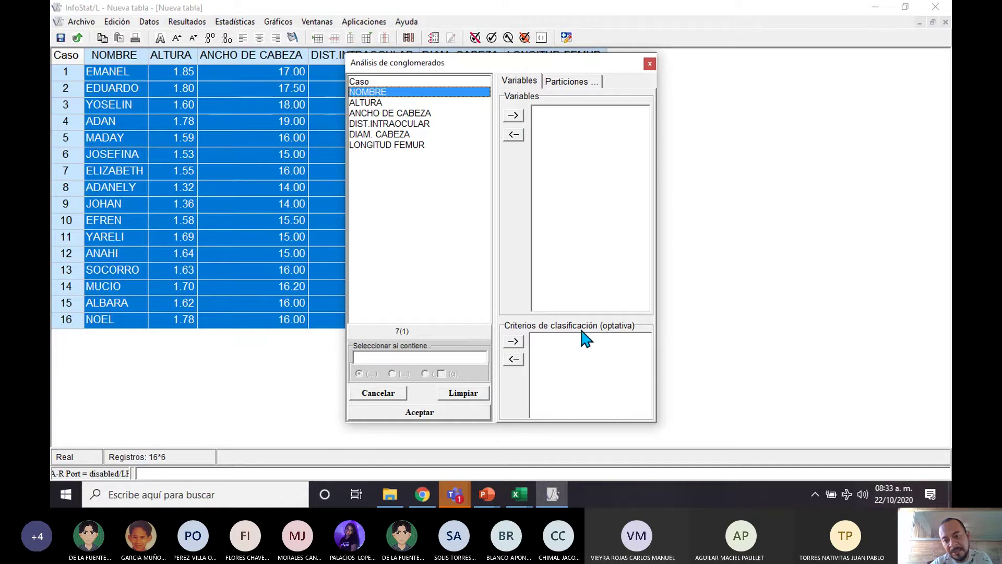
pyautogui.click(514, 342)
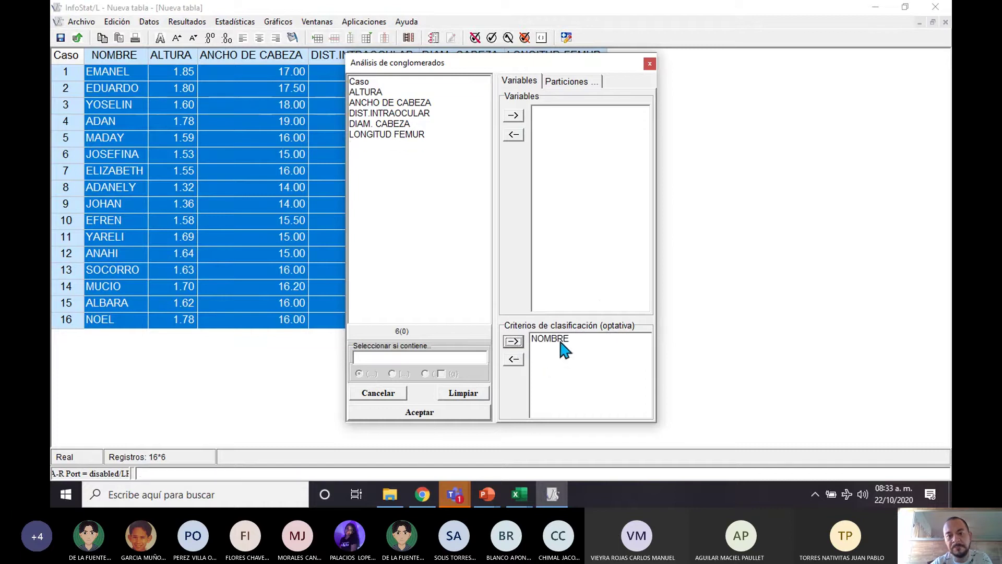
pyautogui.click(381, 94)
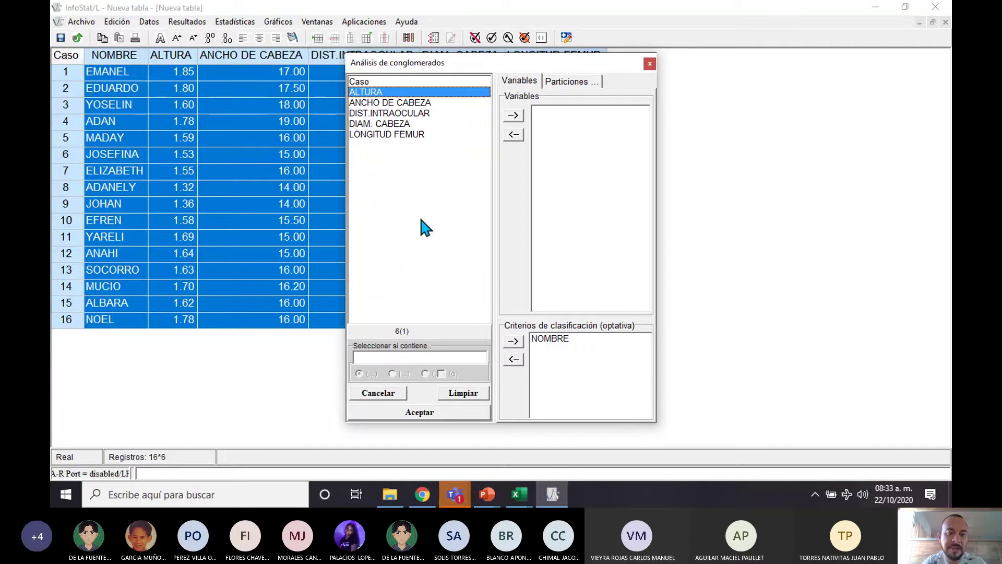
pyautogui.click(515, 117)
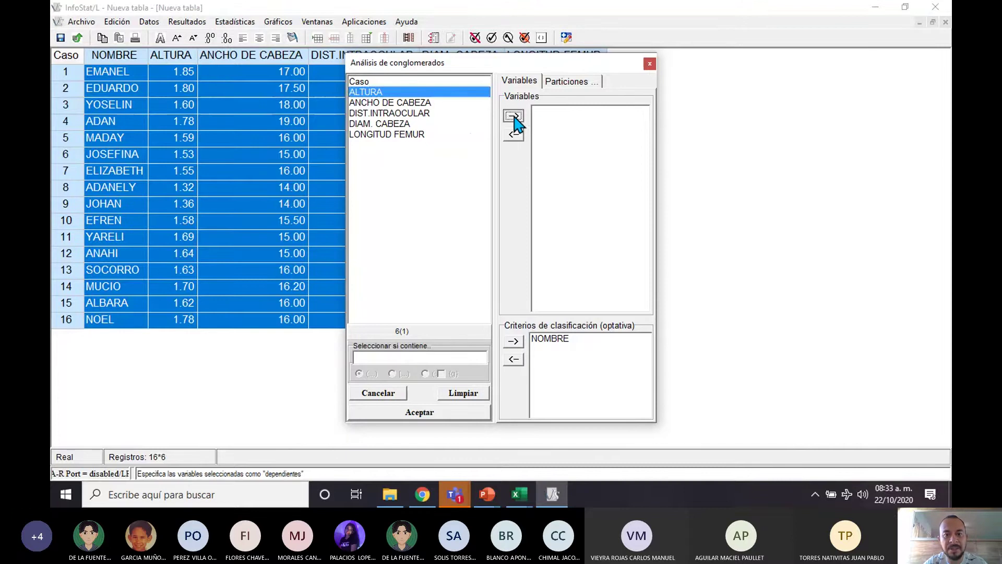
pyautogui.click(410, 93)
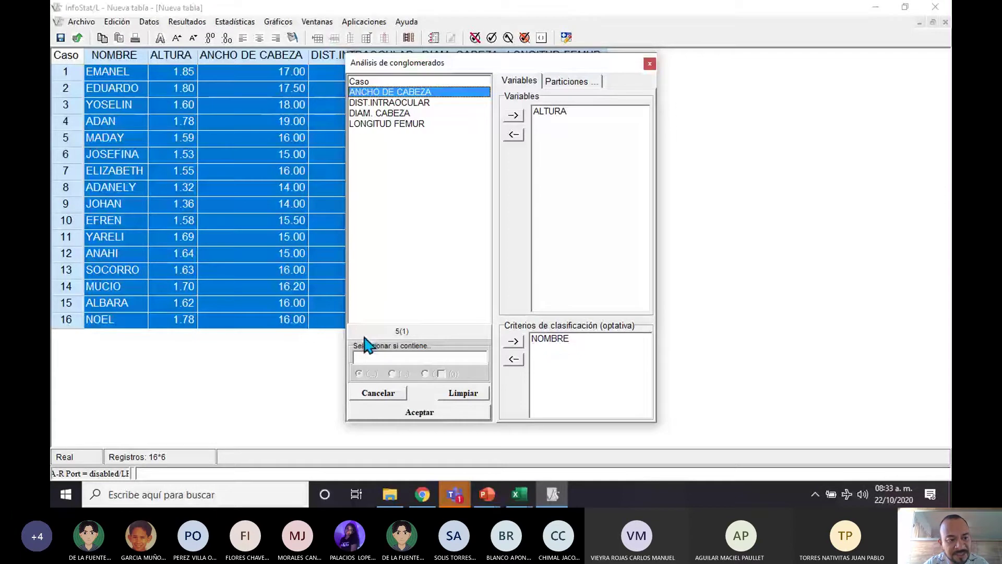
pyautogui.click(561, 111)
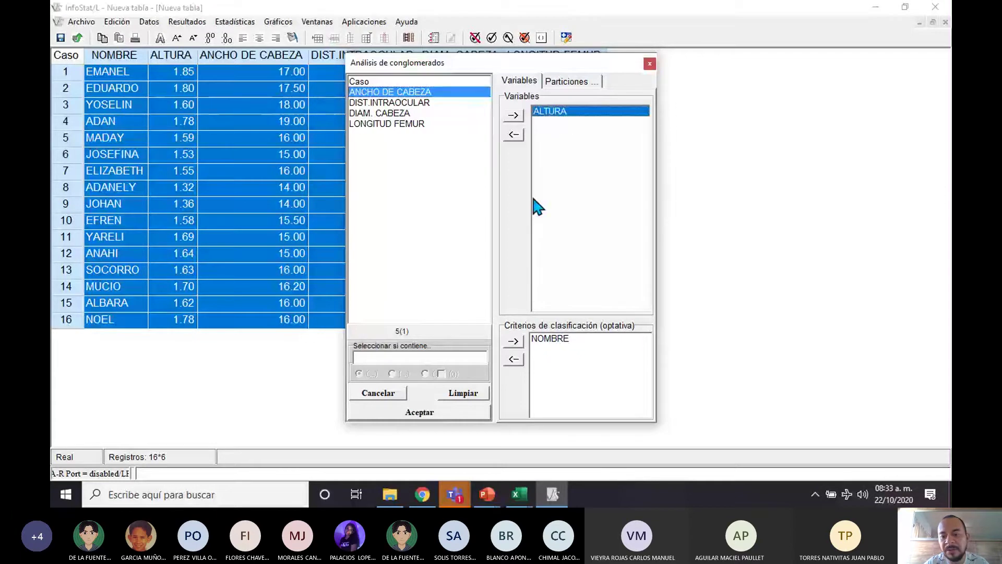
# - Generate the dendrogram from standardized data with the average linkage method and Euclidean distance, clustering by rows
pyautogui.click(445, 417)
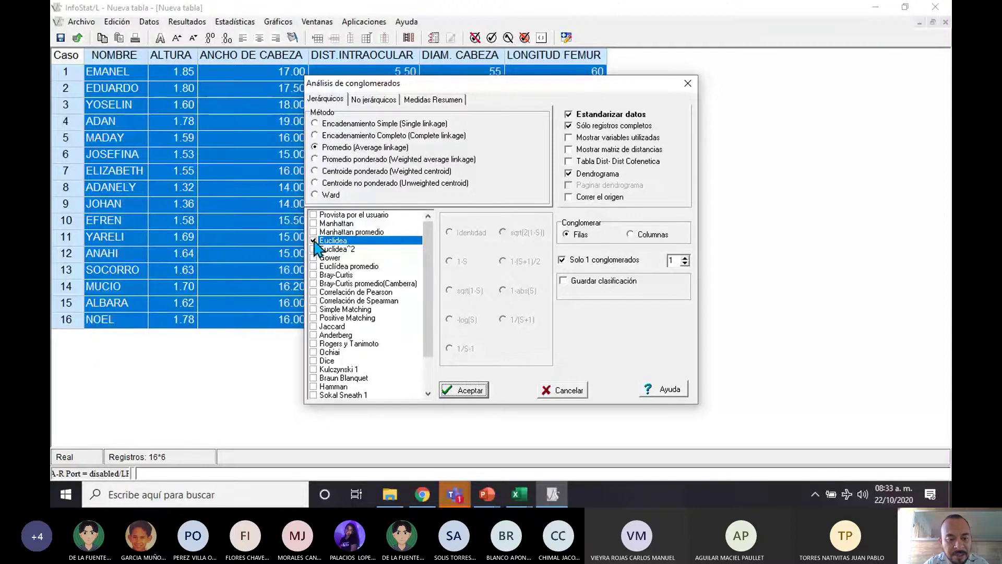
pyautogui.click(457, 496)
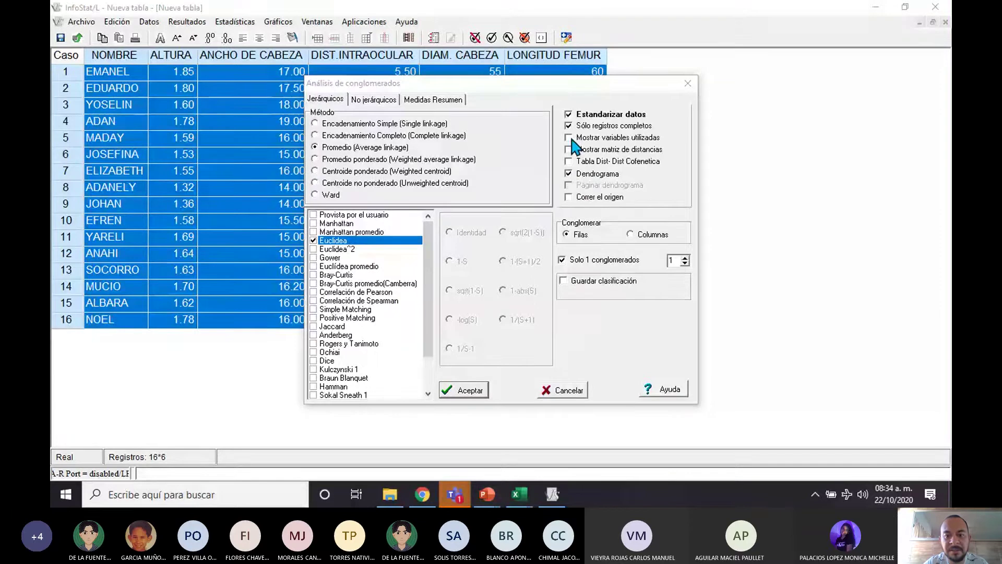
pyautogui.click(567, 174)
pyautogui.click(568, 174)
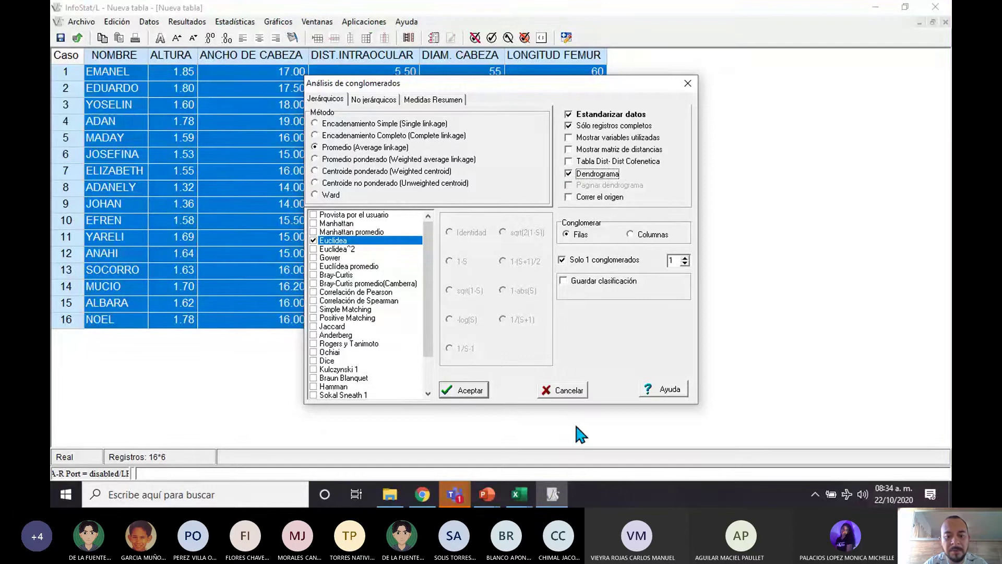
pyautogui.click(473, 389)
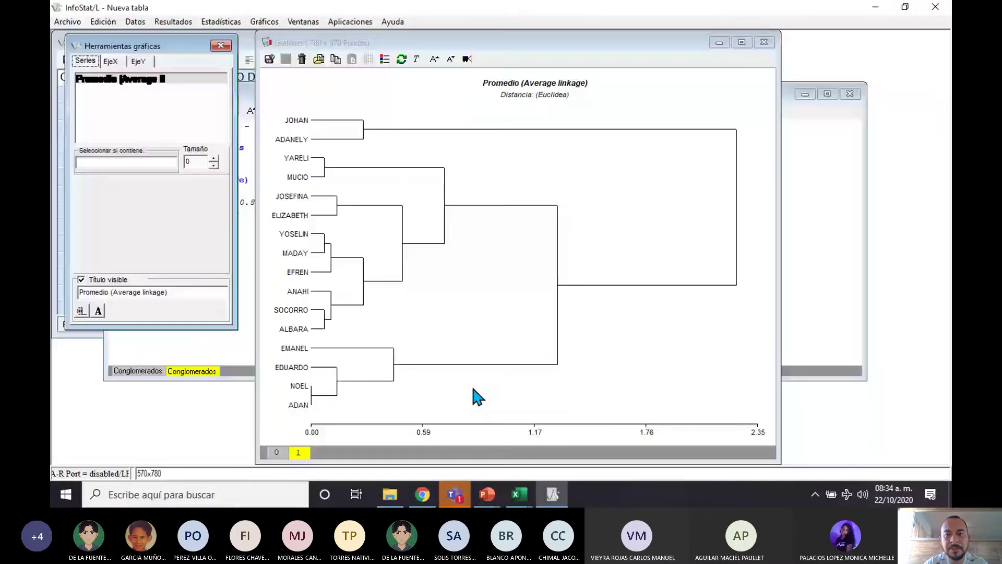
# - Enlarge the dendrogram's labels and thicken its lines, examine it in a maximized window, and restore the window size
pyautogui.click(466, 59)
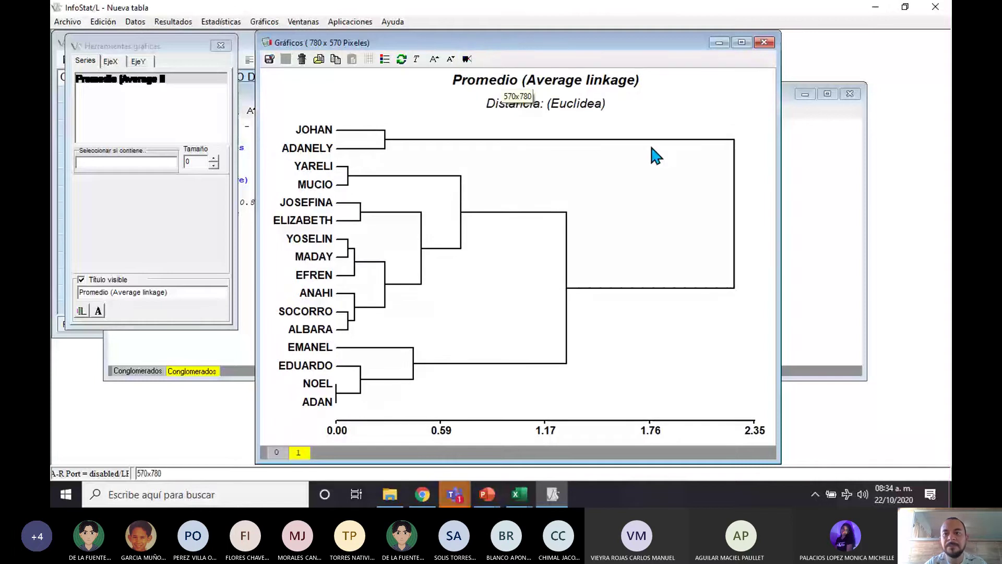
pyautogui.click(744, 43)
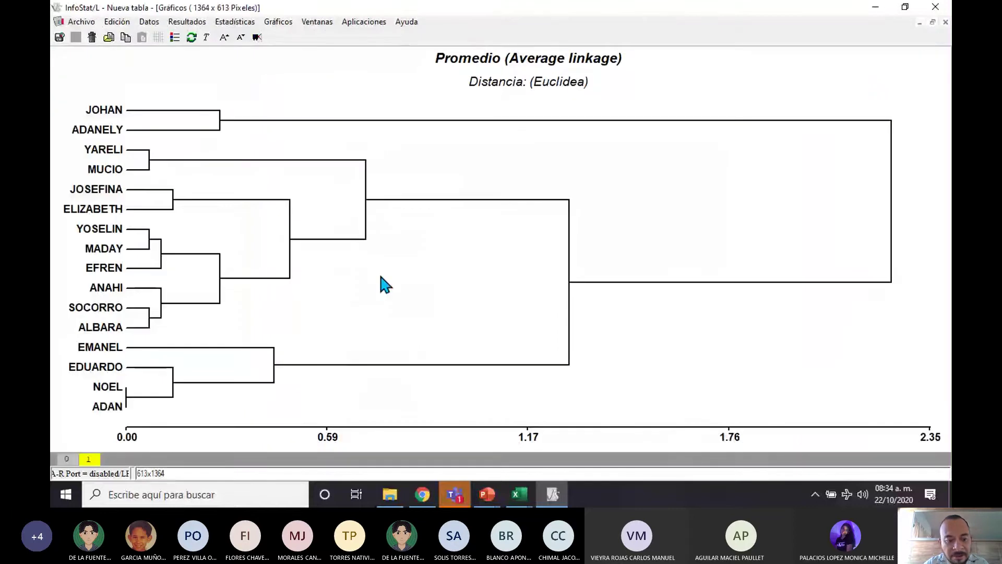
pyautogui.click(933, 22)
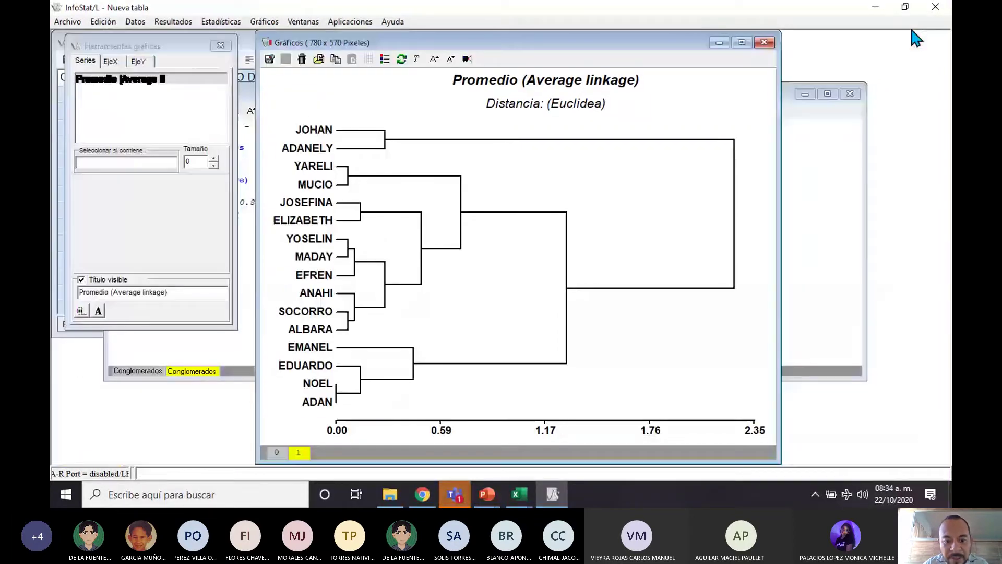
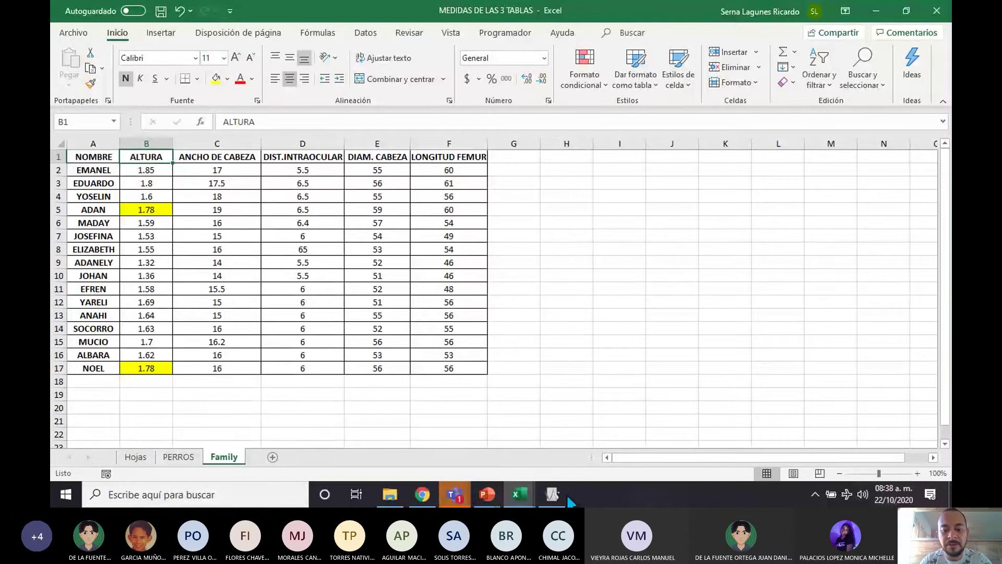
# - Switch back to InfoStat and clear away the dendrogram and results windows so only the data table remains
pyautogui.click(557, 494)
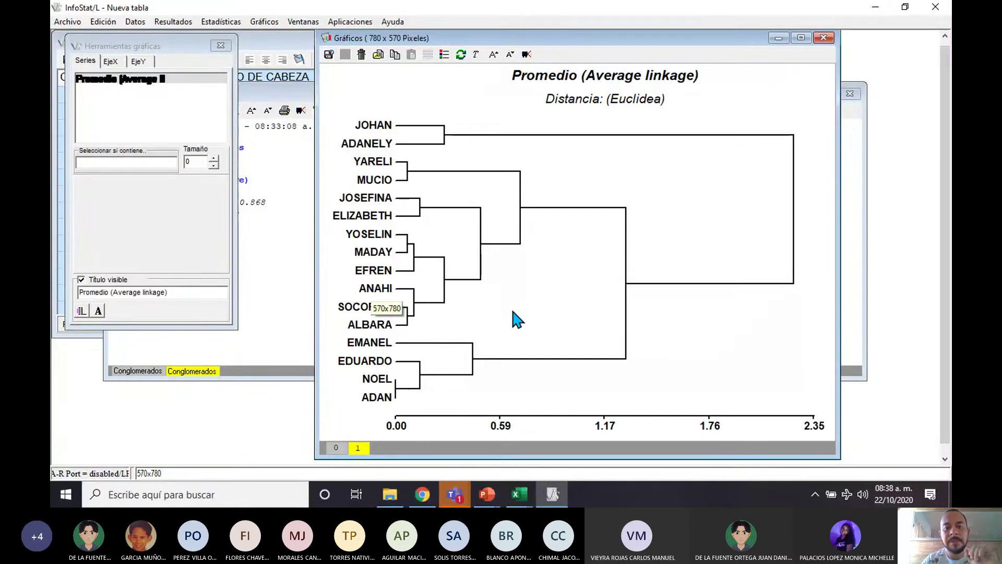
pyautogui.click(824, 38)
pyautogui.click(850, 94)
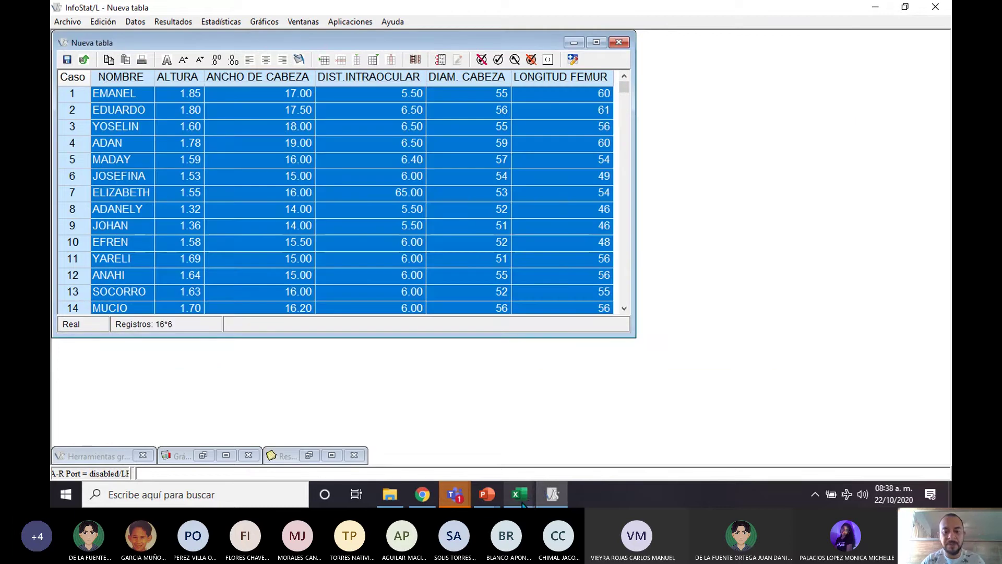
# - Switch to the MEDIDAS DE LAS 3 TABLAS workbook in Excel and open the Hojas sheet with the avocado leaf measurements
pyautogui.click(521, 496)
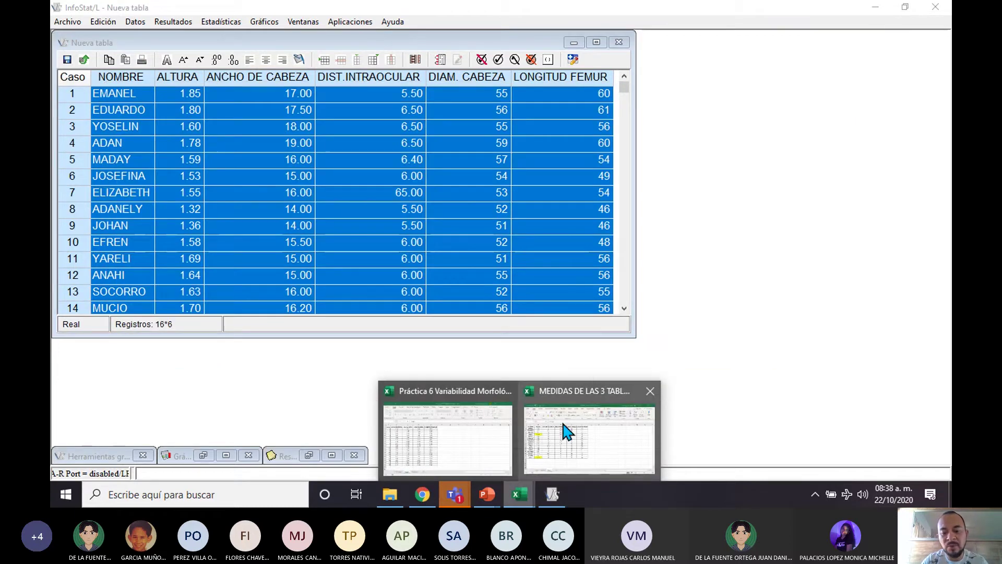
pyautogui.moveTo(566, 432)
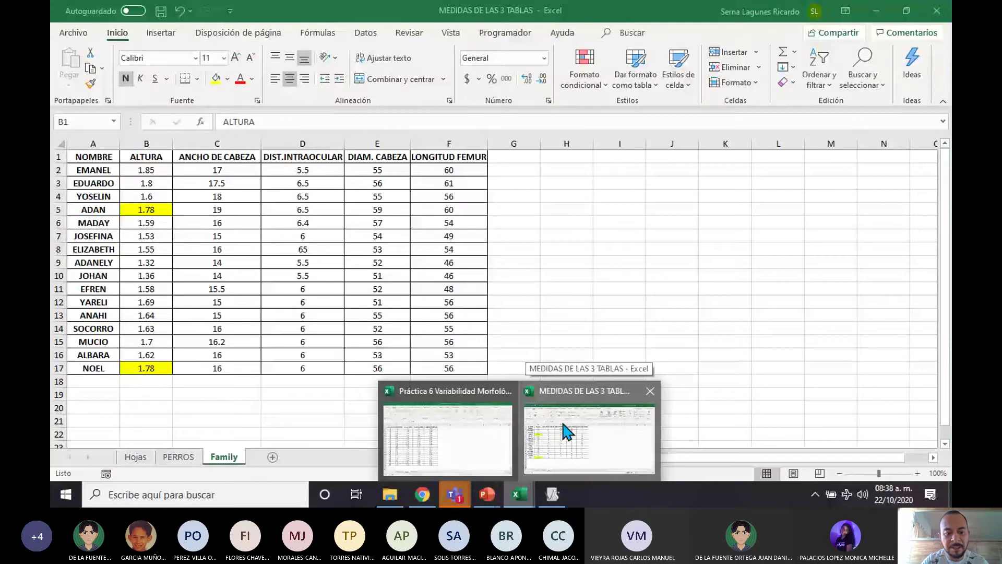
pyautogui.click(566, 432)
pyautogui.click(123, 459)
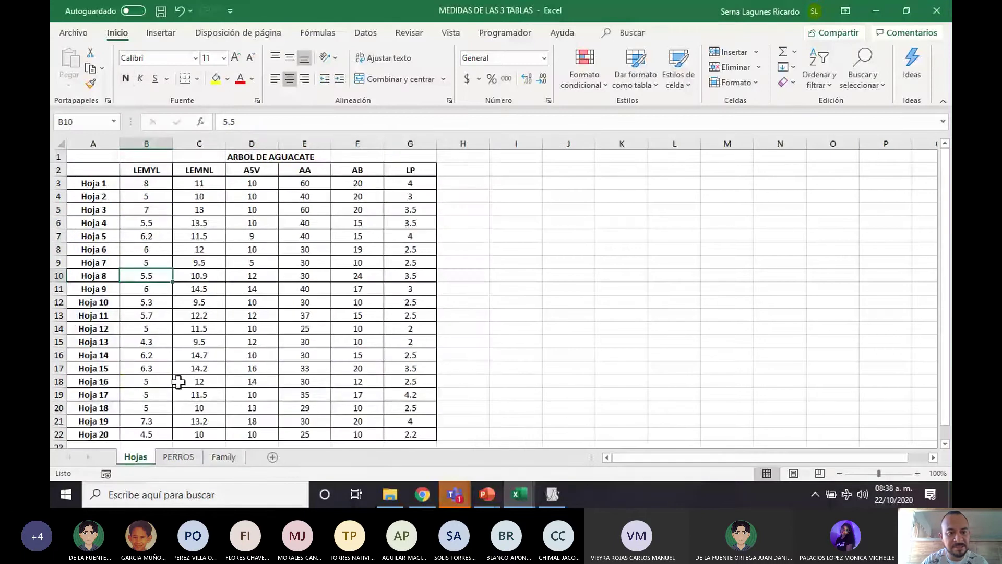
pyautogui.click(536, 365)
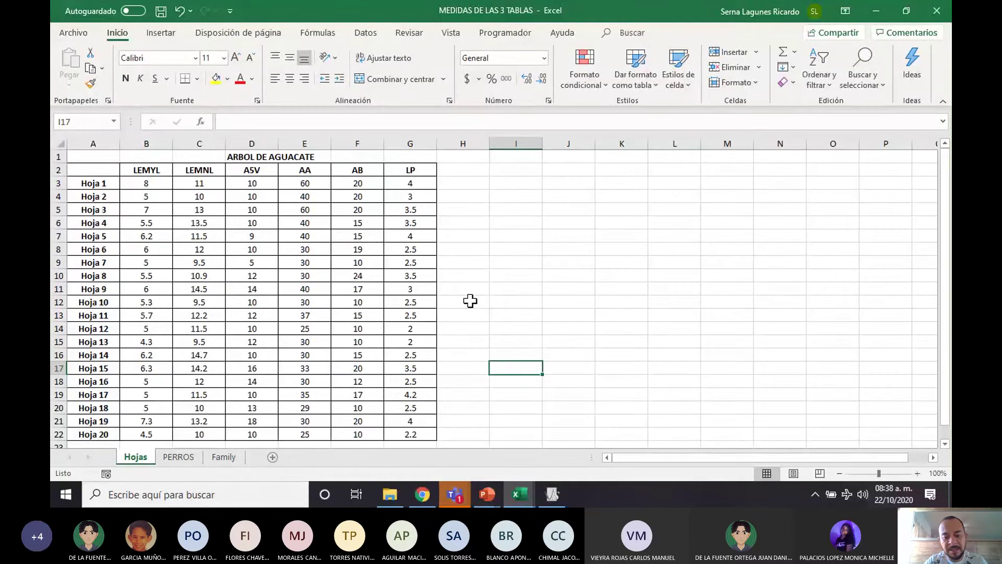
# - Enter the header Hojas in cell A2, above the leaf names of the avocado table
pyautogui.click(106, 167)
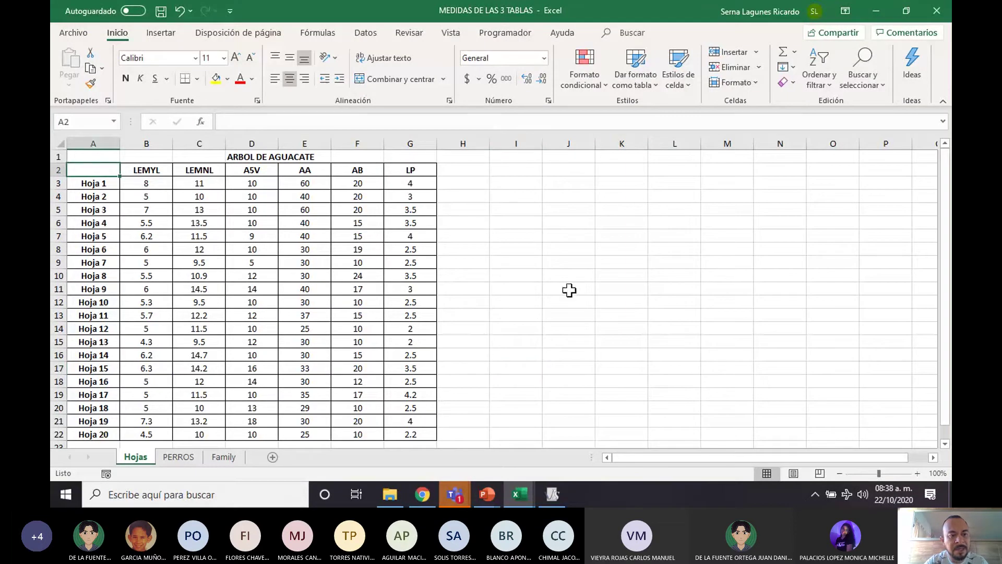
pyautogui.click(410, 218)
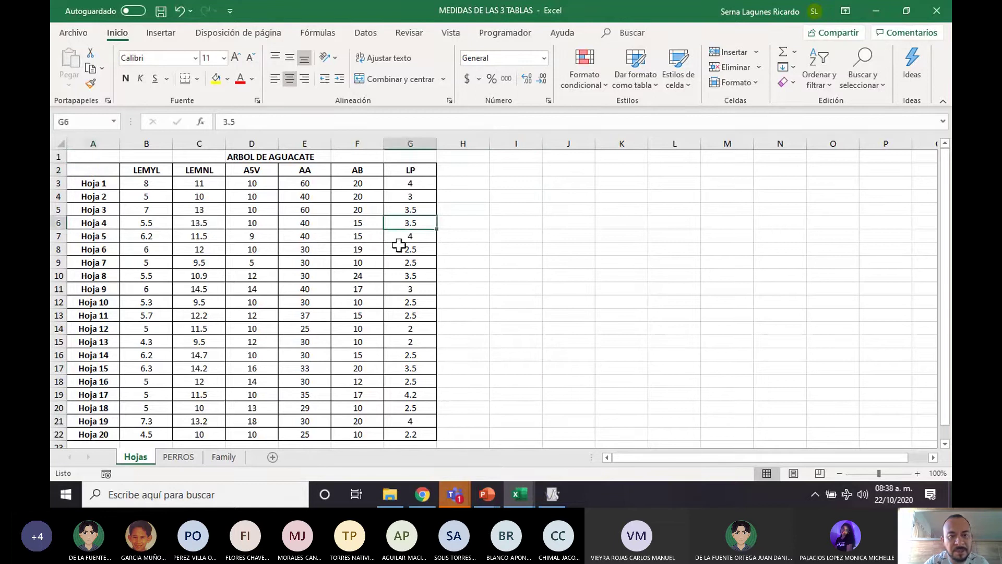
pyautogui.click(204, 233)
pyautogui.click(108, 168)
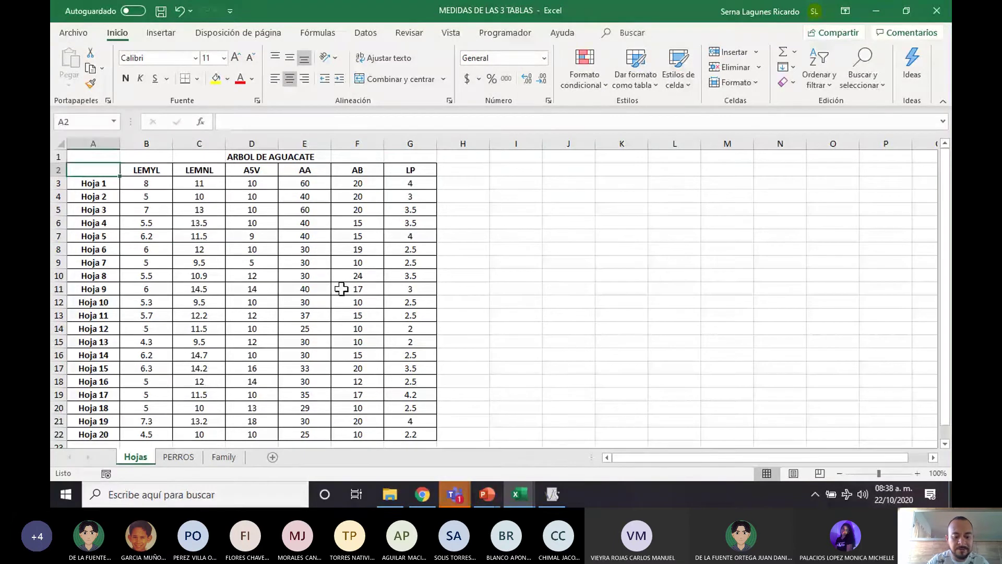
pyautogui.write('Hoja')
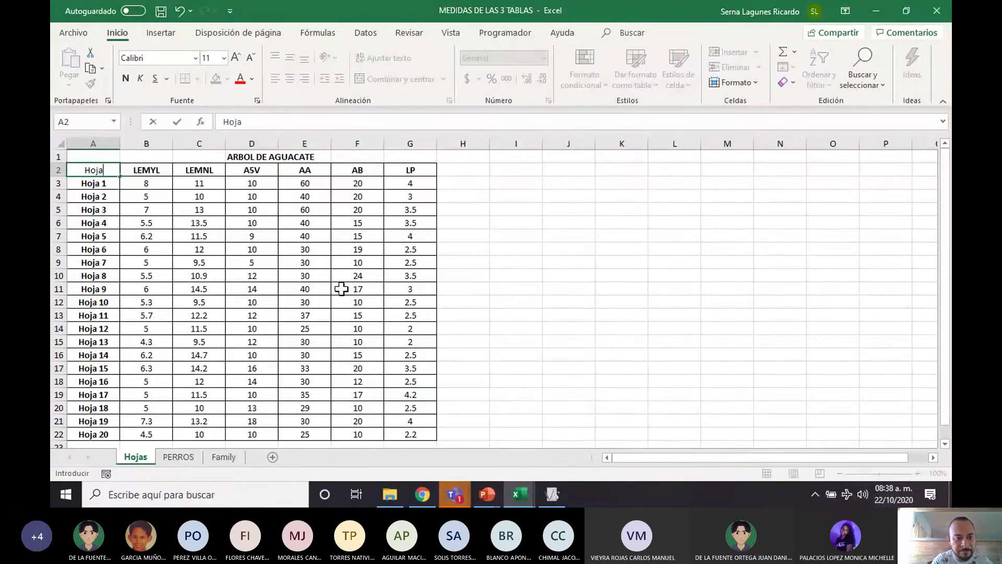
pyautogui.write('s')
pyautogui.hotkey('ctrl', 'Return')
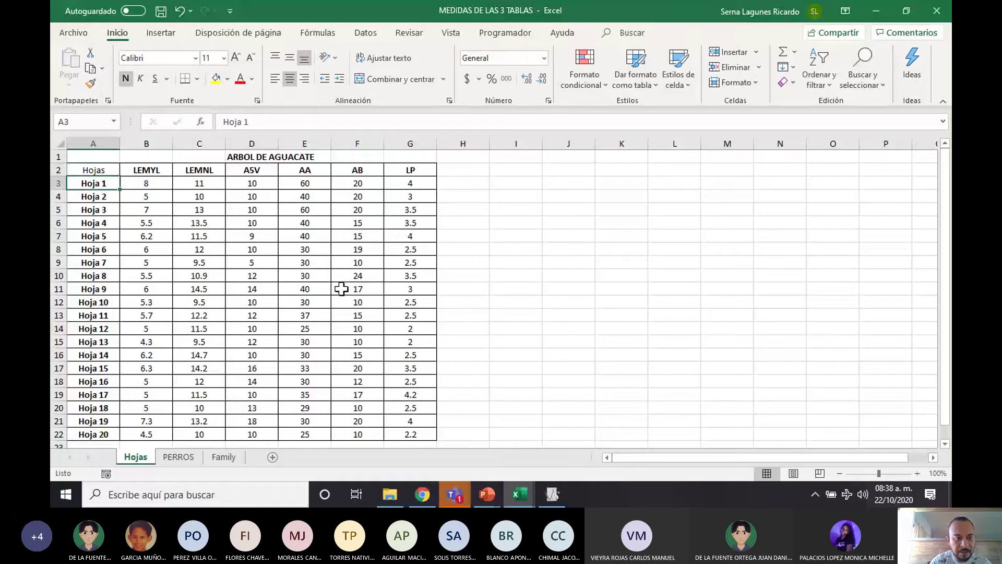
# - Copy the whole avocado leaf table including its header row, range A2:G22
pyautogui.hotkey('shift', 'Right')
pyautogui.hotkey('shift', 'Right')
pyautogui.hotkey('shift', 'Right')
pyautogui.hotkey('shift', 'Right')
pyautogui.hotkey('shift', 'Right')
pyautogui.hotkey('shift', 'Right')
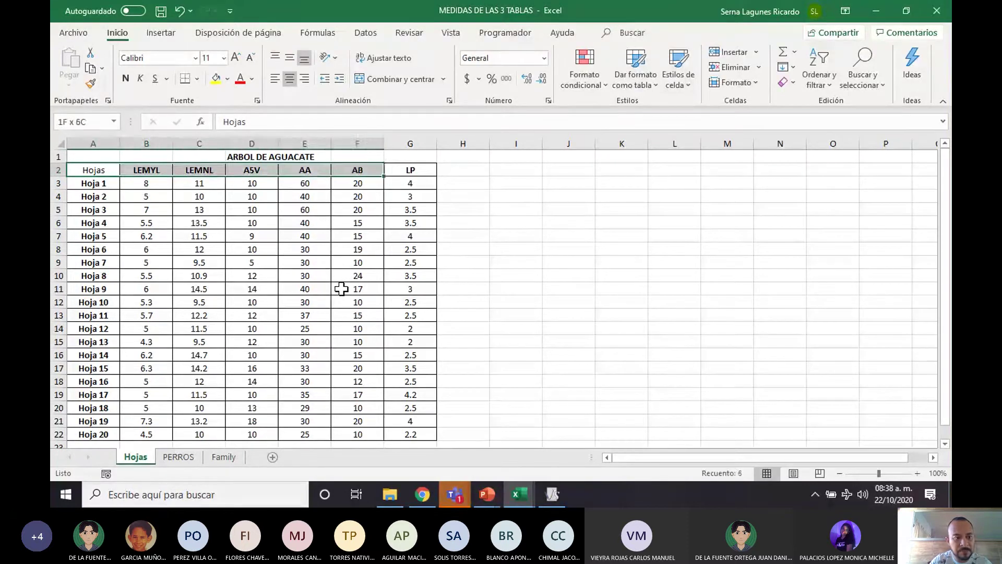
pyautogui.hotkey('shift', 'Home')
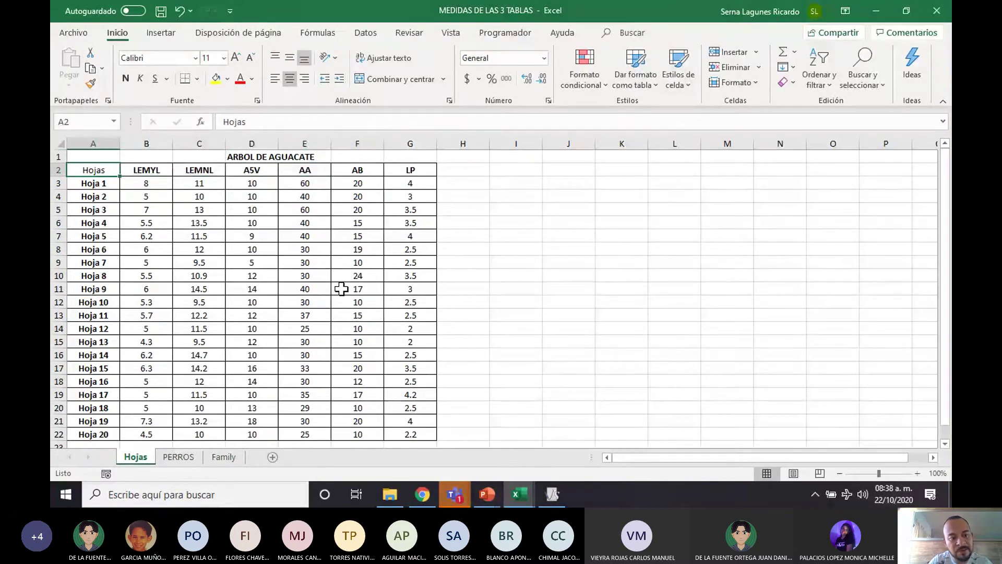
pyautogui.hotkey('shift', 'Right')
pyautogui.hotkey('shift', 'Right')
pyautogui.hotkey('shift', 'Right')
pyautogui.hotkey('shift', 'Right')
pyautogui.hotkey('shift', 'Right')
pyautogui.hotkey('shift', 'Right')
pyautogui.hotkey('shift', 'Down')
pyautogui.hotkey('shift', 'Down')
pyautogui.hotkey('shift', 'Down')
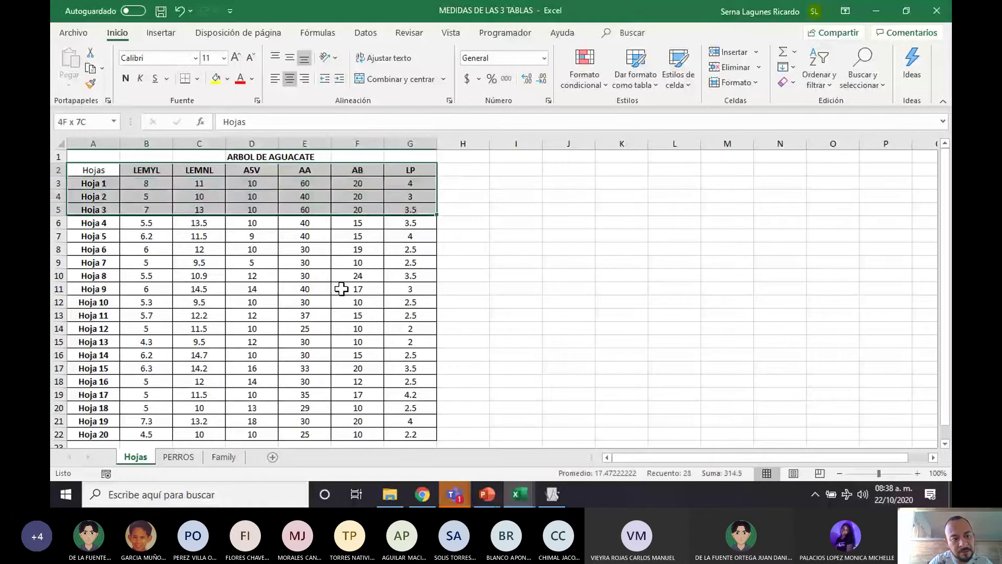
pyautogui.hotkey('shift', 'Down')
pyautogui.hotkey('shift', 'Down')
pyautogui.hotkey('shift', 'Down')
pyautogui.hotkey('shift', 'Down')
pyautogui.hotkey('shift', 'Down')
pyautogui.hotkey('shift', 'Down')
pyautogui.hotkey('shift', 'Down')
pyautogui.hotkey('shift', 'Down')
pyautogui.hotkey('shift', 'Down')
pyautogui.hotkey('shift', 'Down')
pyautogui.hotkey('shift', 'Down')
pyautogui.hotkey('shift', 'Down')
pyautogui.hotkey('shift', 'Down')
pyautogui.hotkey('shift', 'Down')
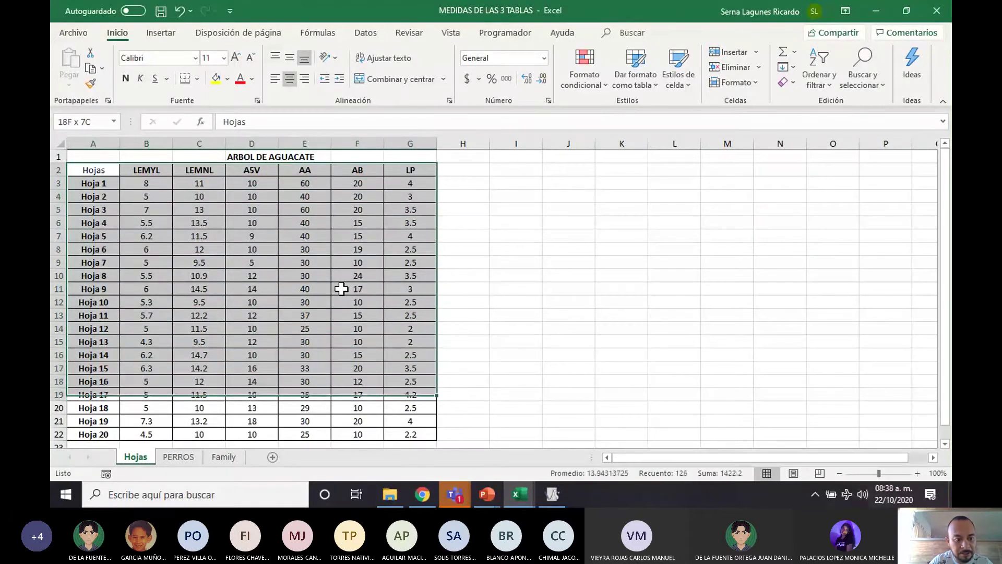
pyautogui.hotkey('shift', 'Down')
pyautogui.hotkey('shift', 'Down')
pyautogui.hotkey('shift', 'Down')
pyautogui.hotkey('ctrl', 'c')
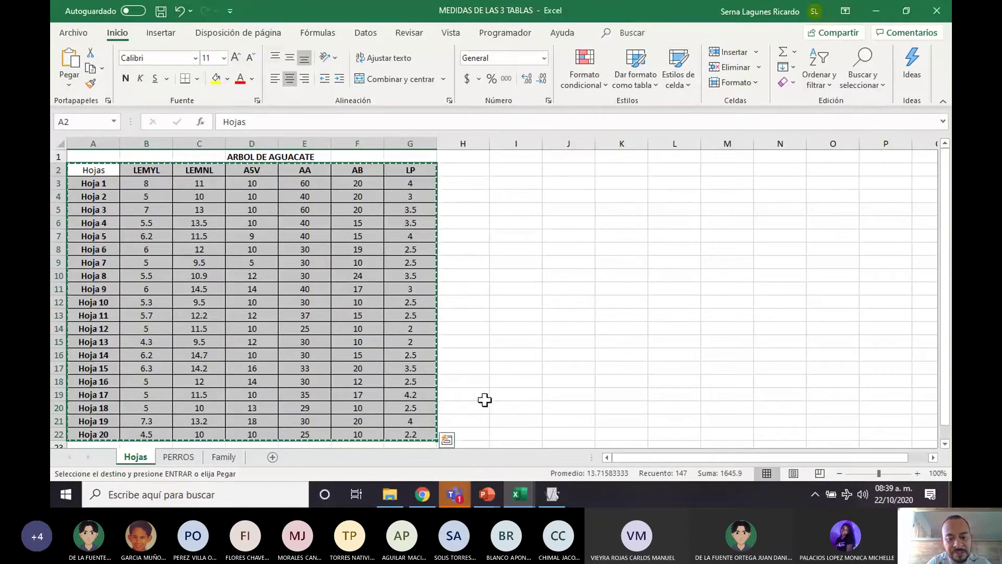
# - Switch to InfoStat and close the old Nueva tabla data table without saving it
pyautogui.click(553, 496)
pyautogui.click(620, 42)
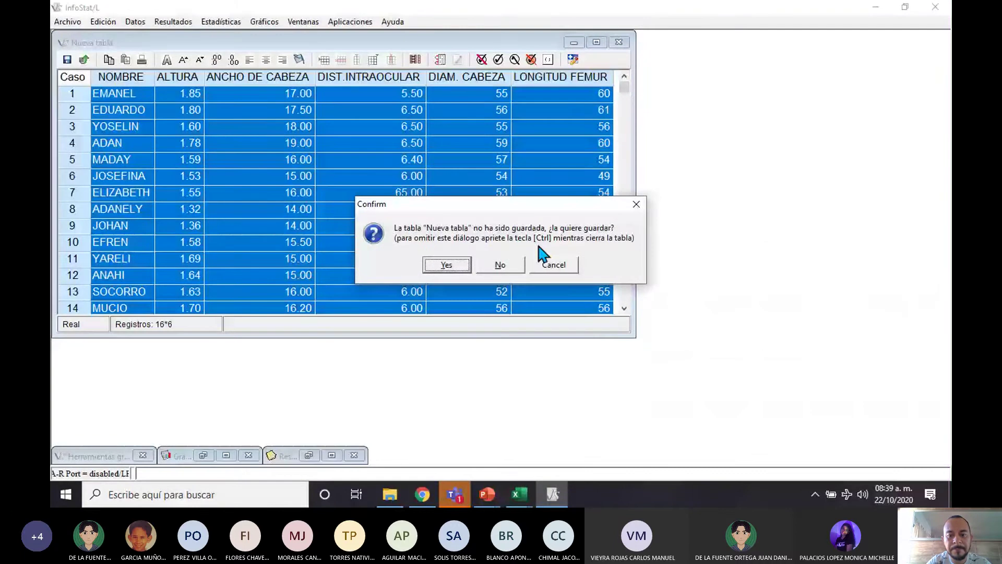
pyautogui.click(504, 266)
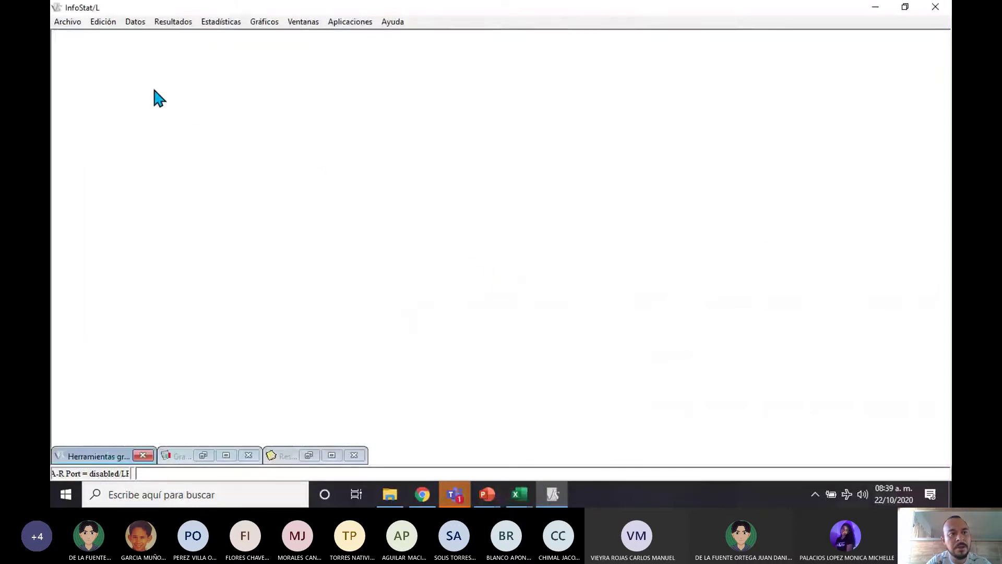
# - Create a new table and paste the copied leaf data into it including the column names
pyautogui.click(72, 24)
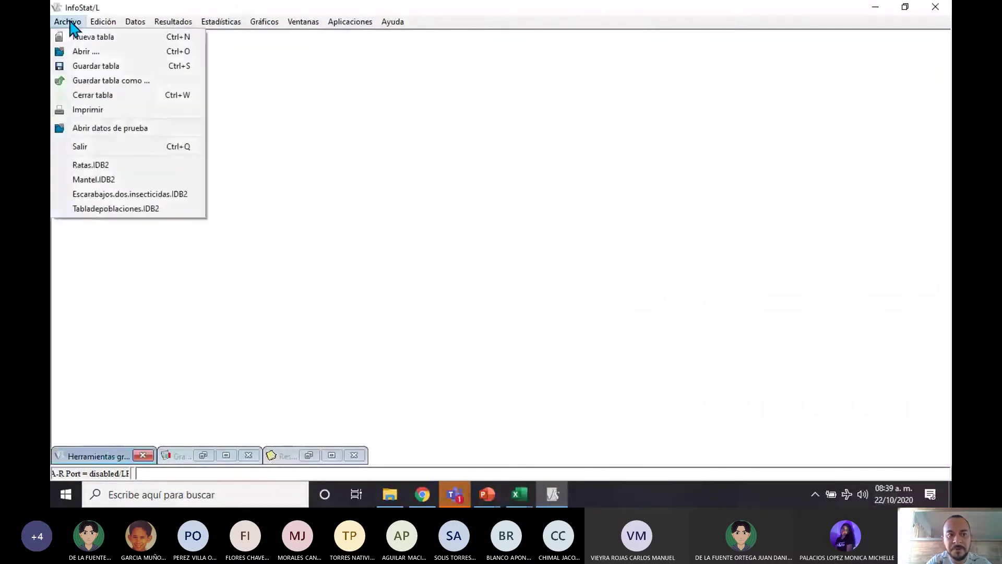
pyautogui.click(104, 38)
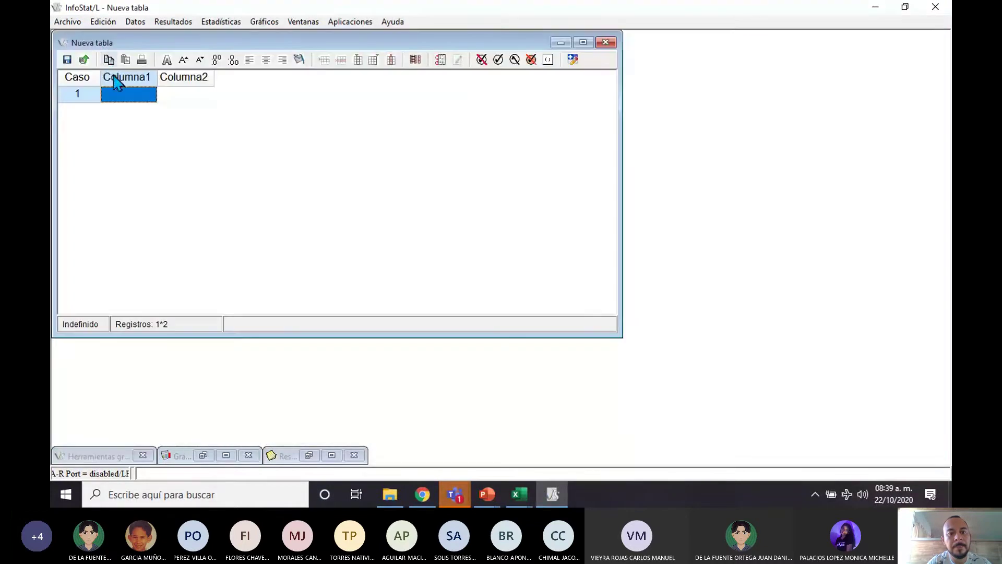
pyautogui.rightClick(125, 104)
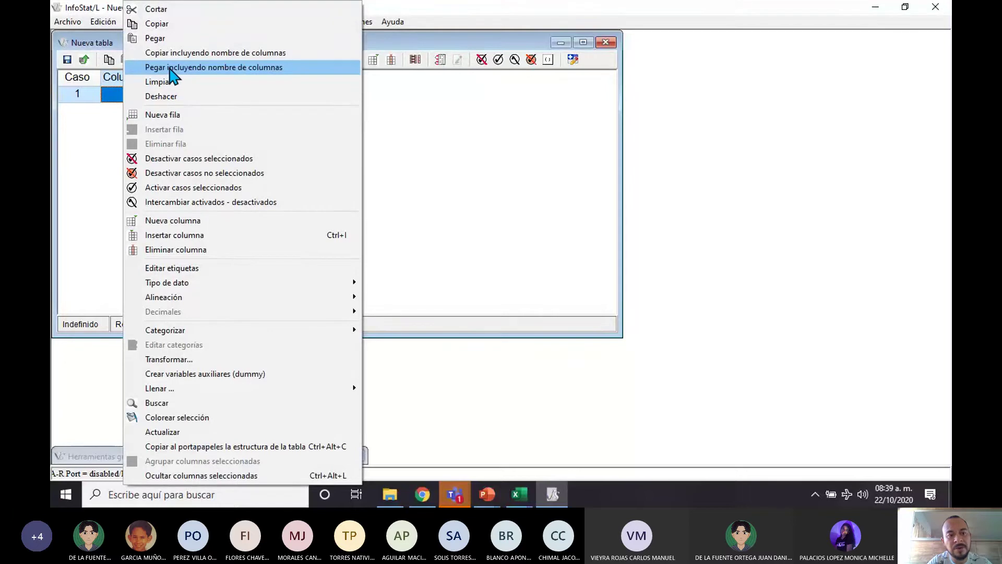
pyautogui.click(191, 68)
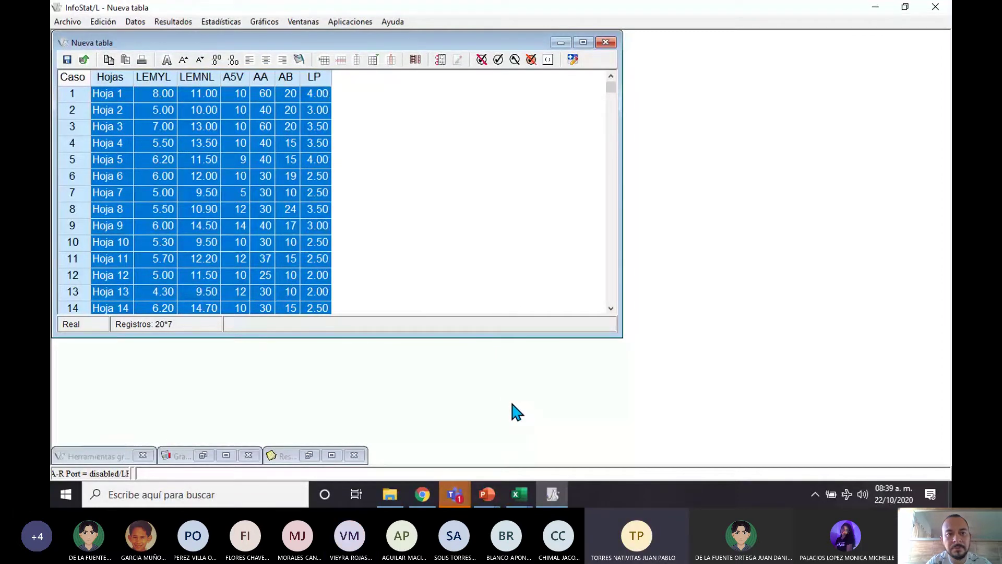
pyautogui.rightClick(113, 83)
pyautogui.rightClick(108, 139)
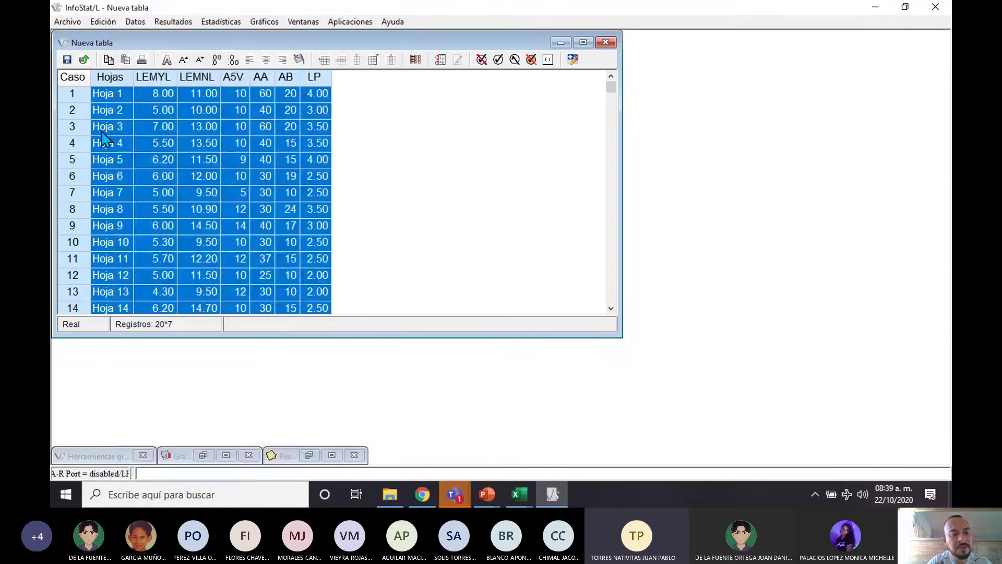
pyautogui.rightClick(107, 139)
pyautogui.rightClick(98, 89)
pyautogui.rightClick(96, 83)
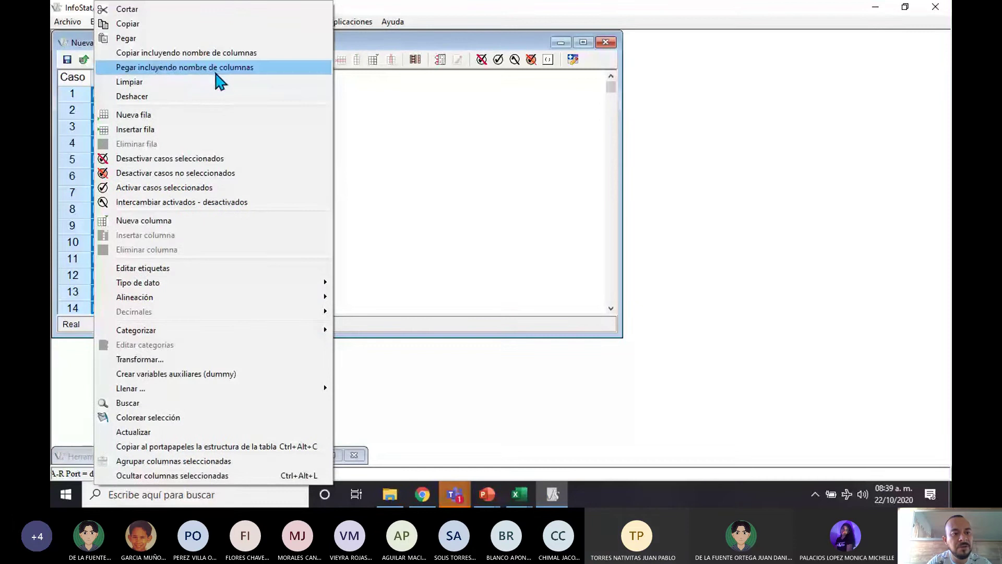
pyautogui.click(505, 167)
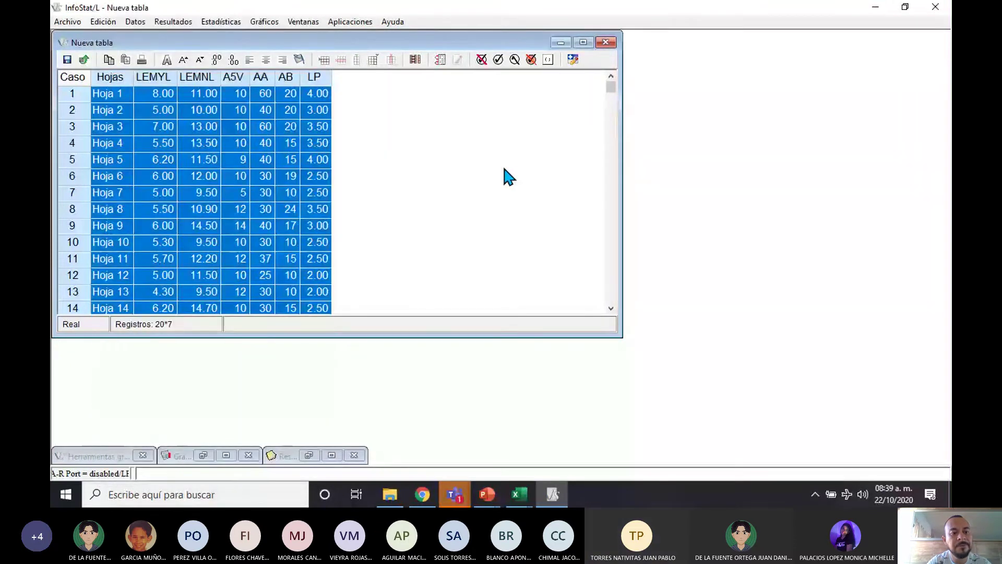
# - Maximize the leaf data table and reduce the selection to the first LEMYL value
pyautogui.click(583, 46)
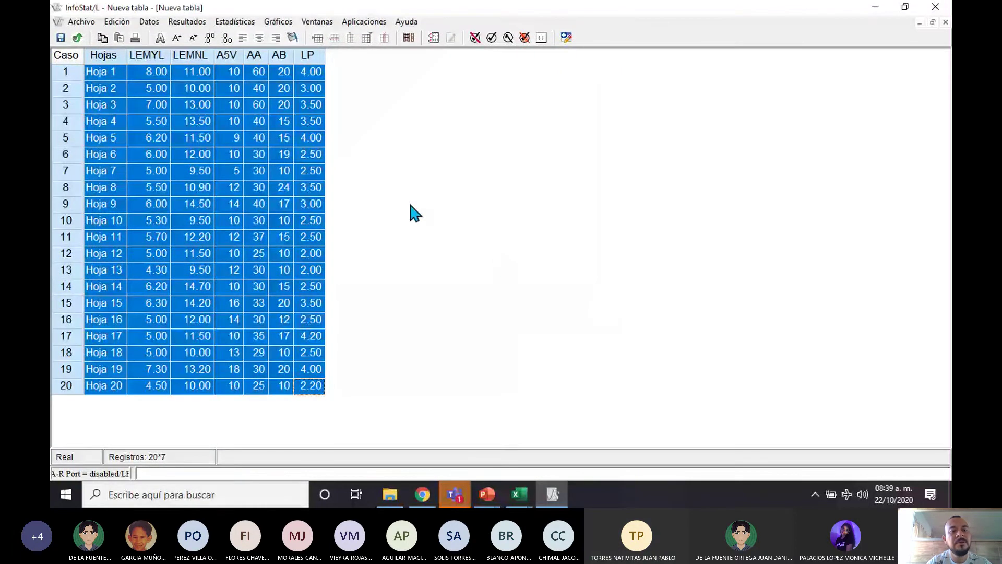
pyautogui.click(251, 205)
pyautogui.click(255, 138)
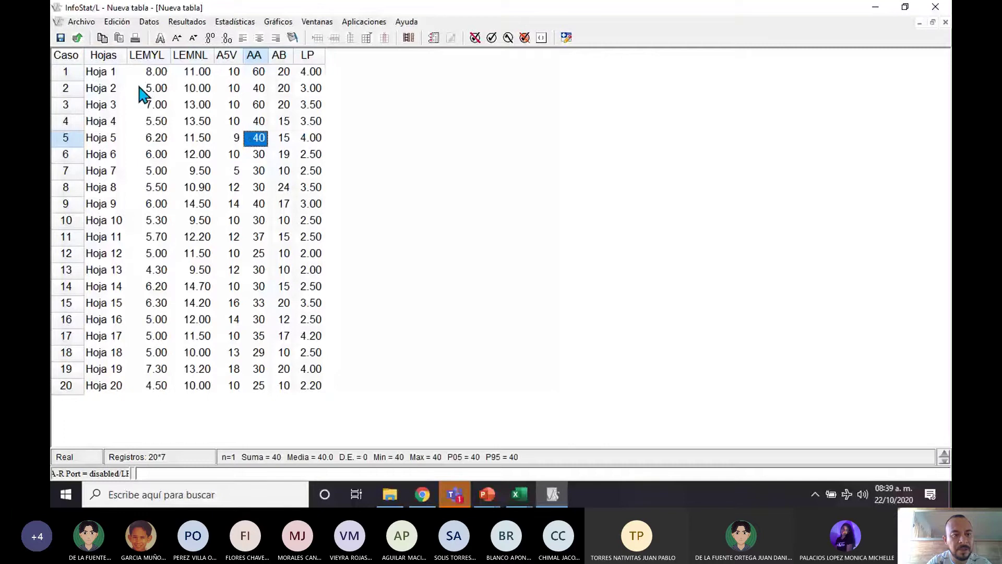
pyautogui.click(150, 73)
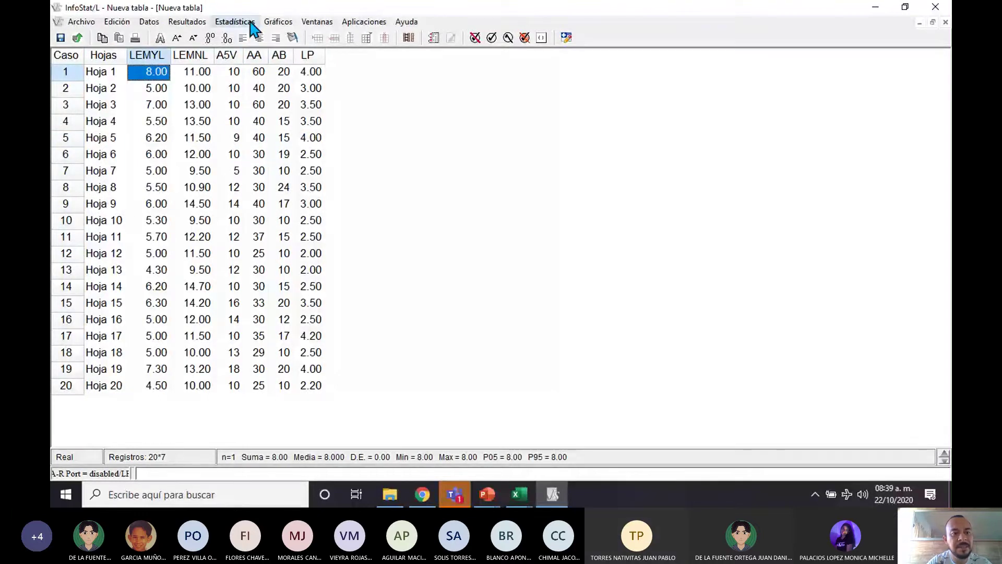
# - Start a multivariate cluster analysis (Análisis de conglomerados) and assign Hojas as the classification criterion
pyautogui.click(250, 23)
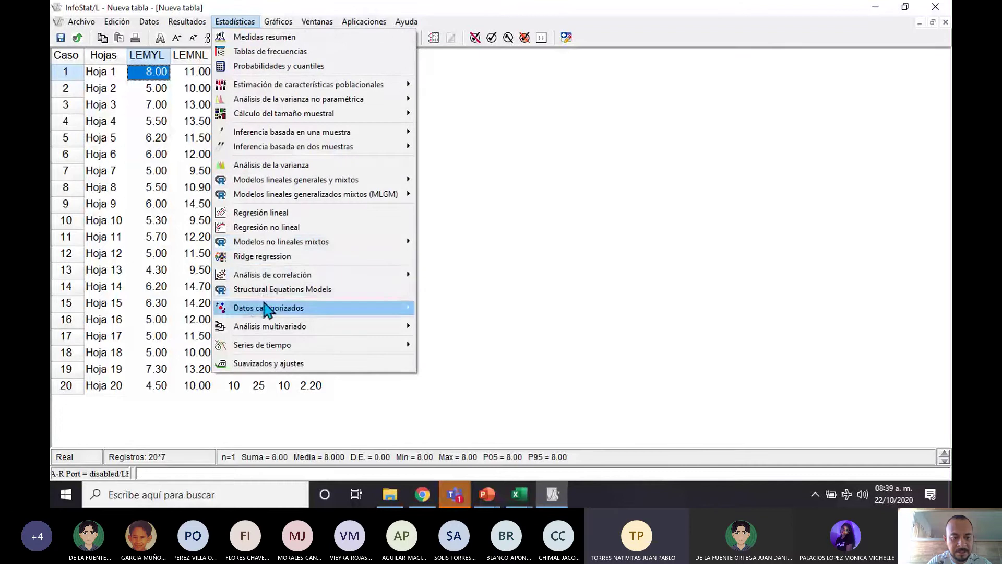
pyautogui.moveTo(270, 328)
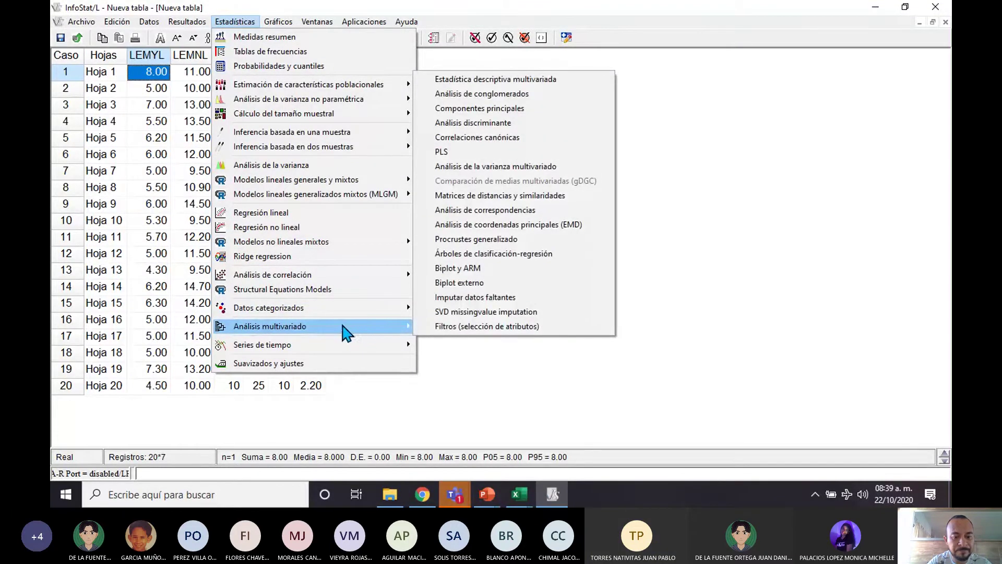
pyautogui.click(486, 97)
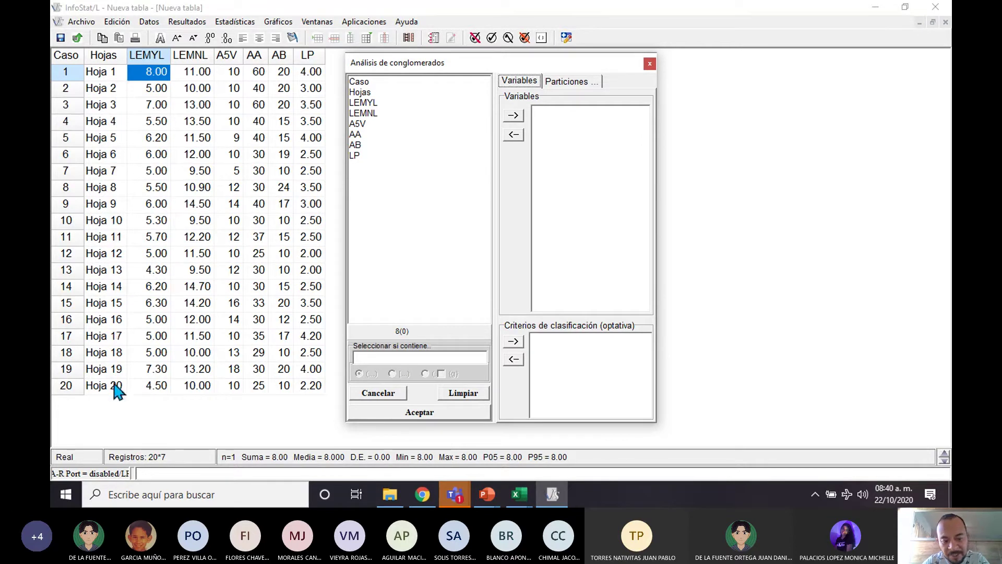
pyautogui.click(358, 94)
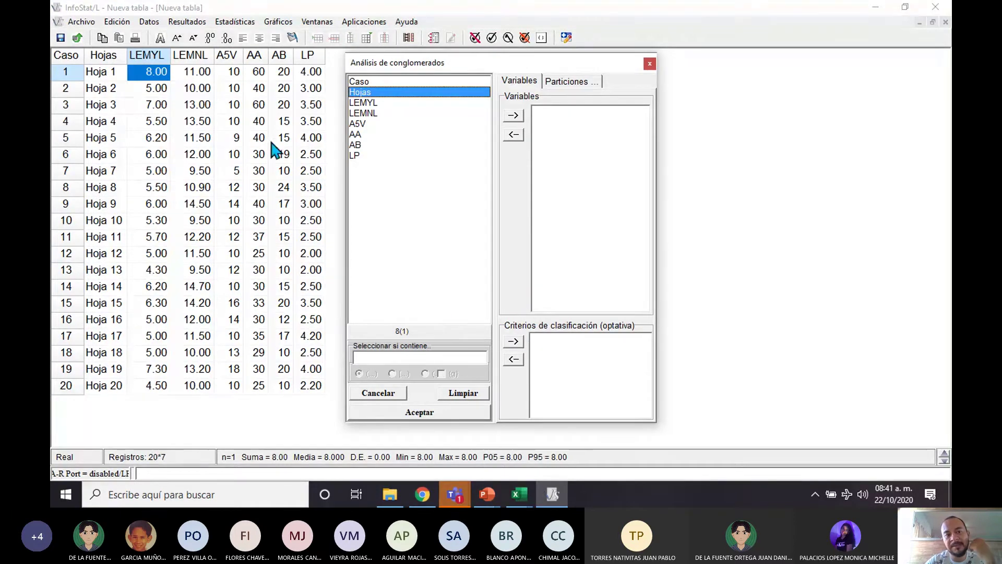
pyautogui.click(516, 342)
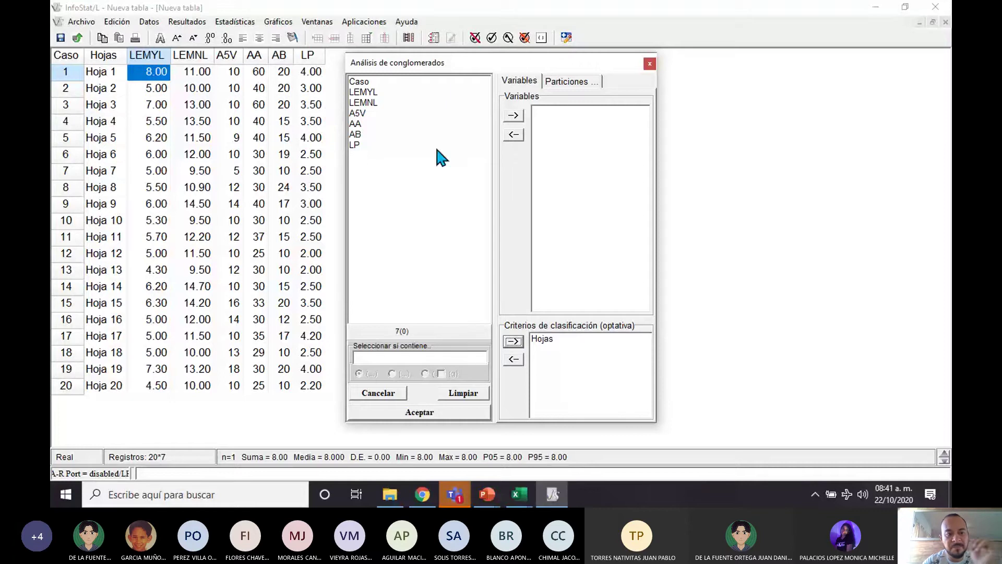
# - Highlight the six measurement variables from LEMYL to LP among the available variables
pyautogui.click(377, 93)
pyautogui.click(378, 103)
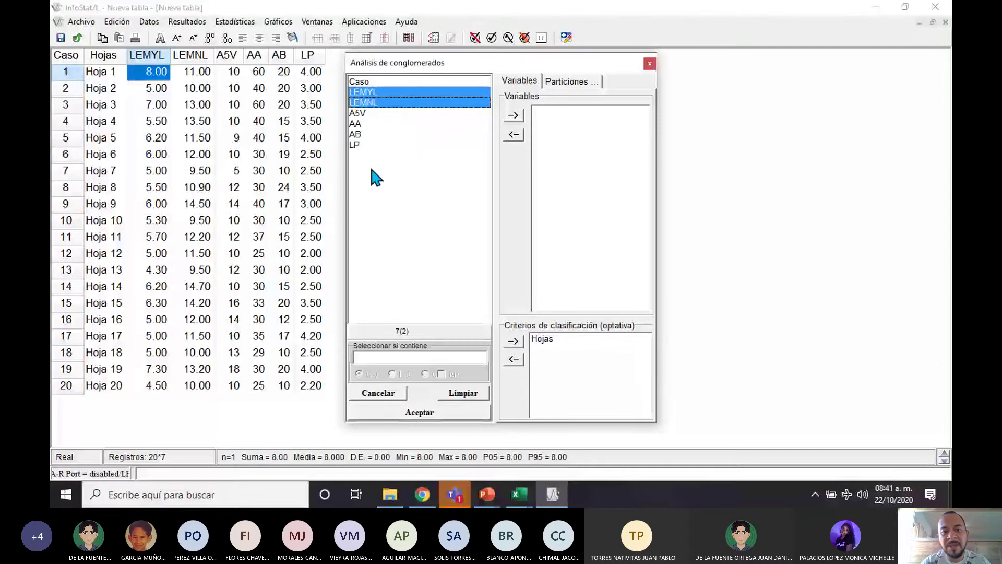
pyautogui.keyDown('shift'); pyautogui.click(357, 147); pyautogui.keyUp('shift')
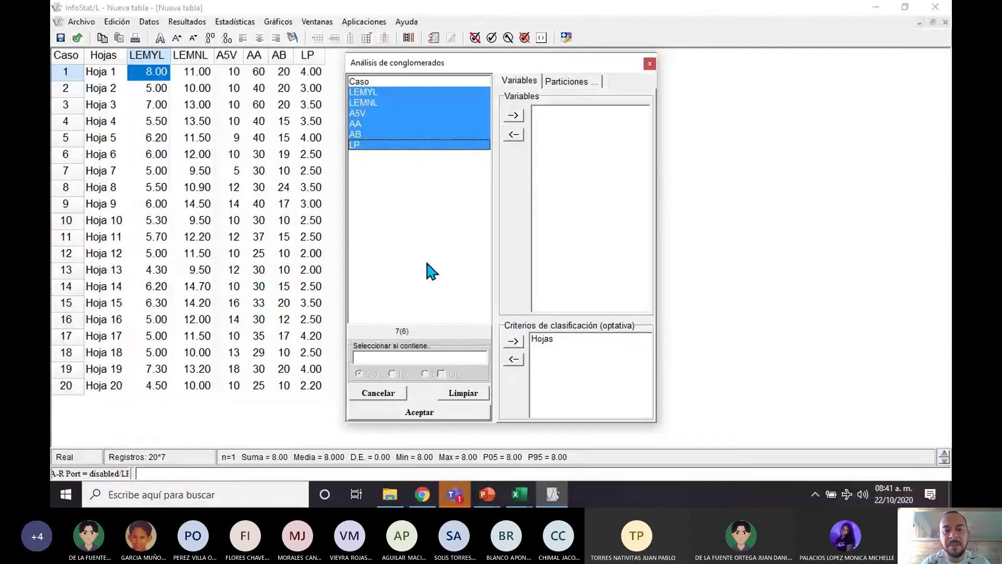
pyautogui.click(371, 104)
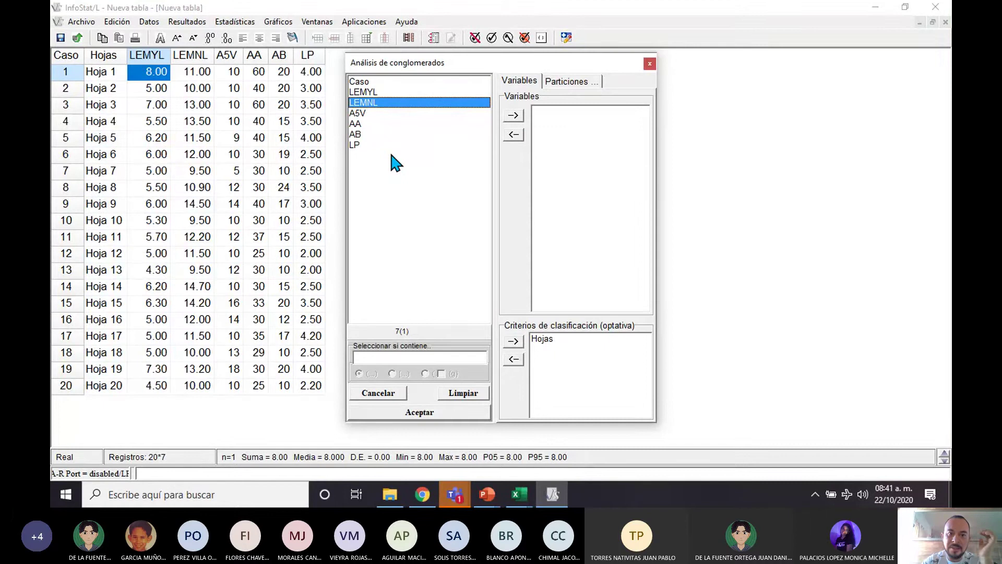
pyautogui.click(359, 92)
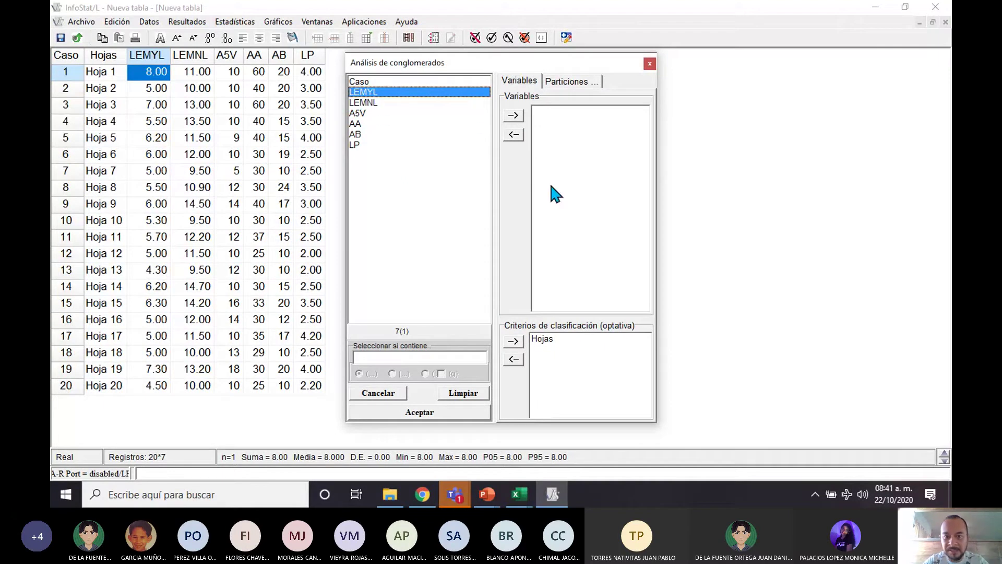
pyautogui.hotkey('shift', 'Down')
pyautogui.hotkey('shift', 'Down')
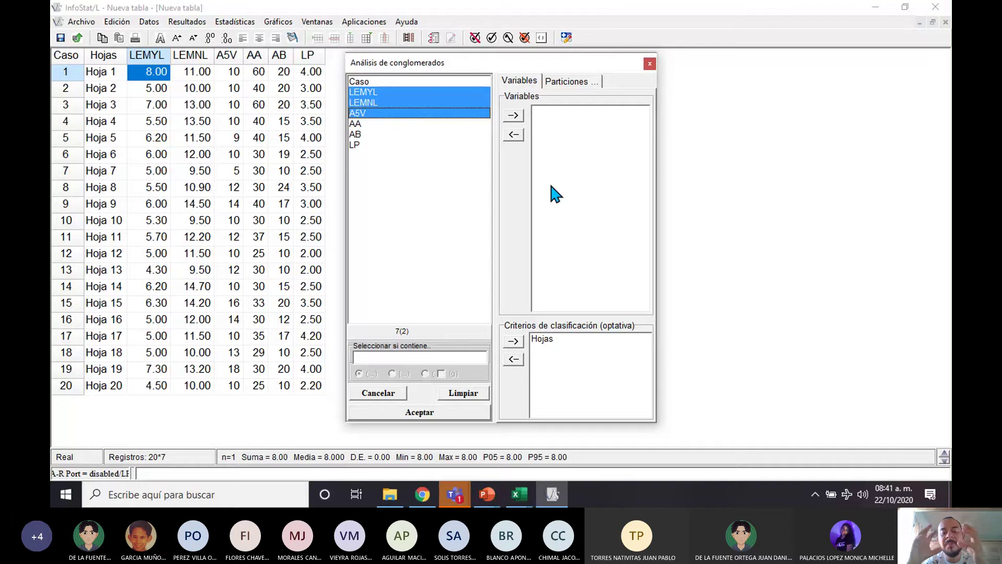
pyautogui.hotkey('shift', 'Down')
pyautogui.hotkey('shift', 'Down')
pyautogui.hotkey('shift', 'Down')
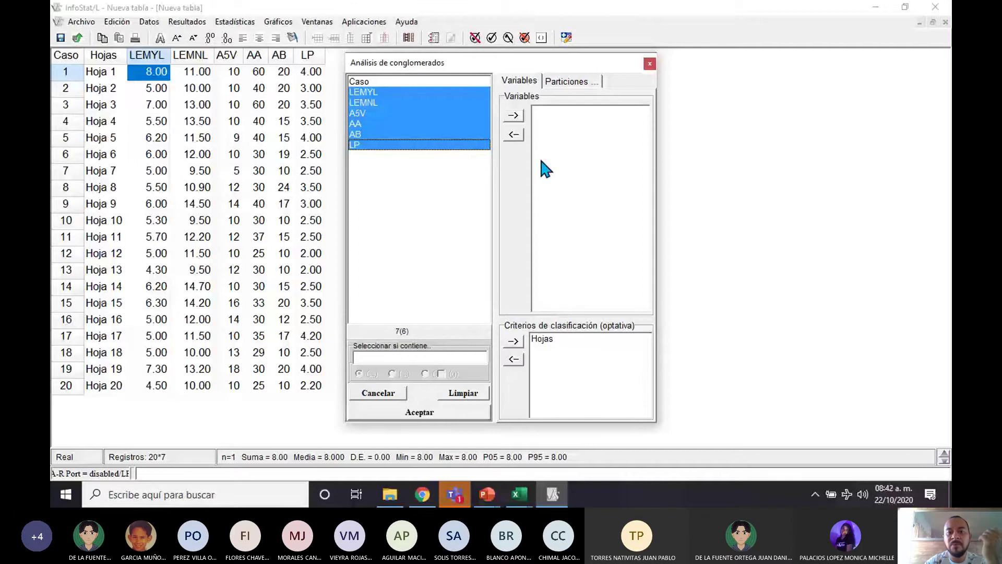
# - Add only LEMYL and LEMNL to the cluster analysis variables
pyautogui.click(375, 94)
pyautogui.click(374, 103)
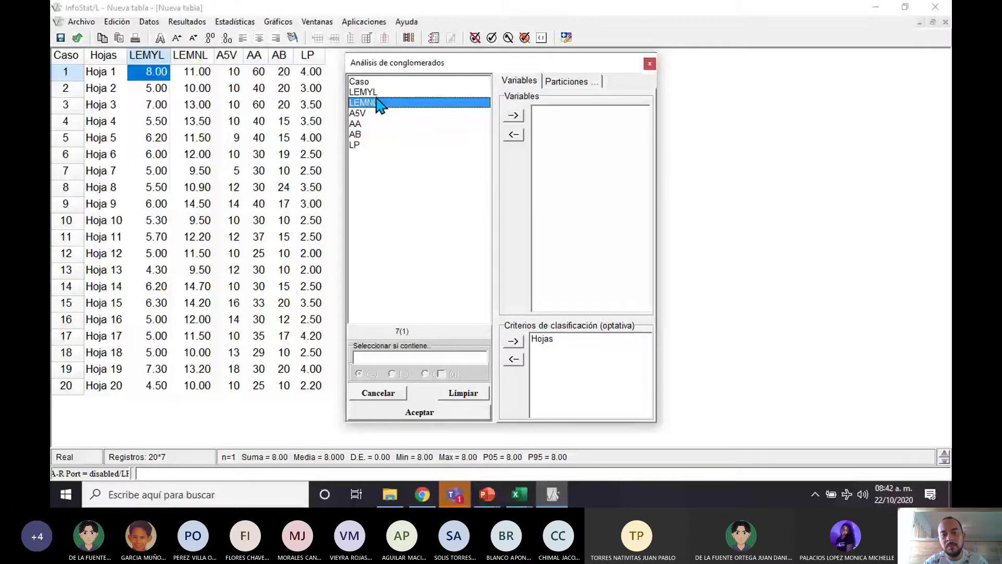
pyautogui.keyDown('shift'); pyautogui.click(378, 94); pyautogui.keyUp('shift')
pyautogui.click(513, 115)
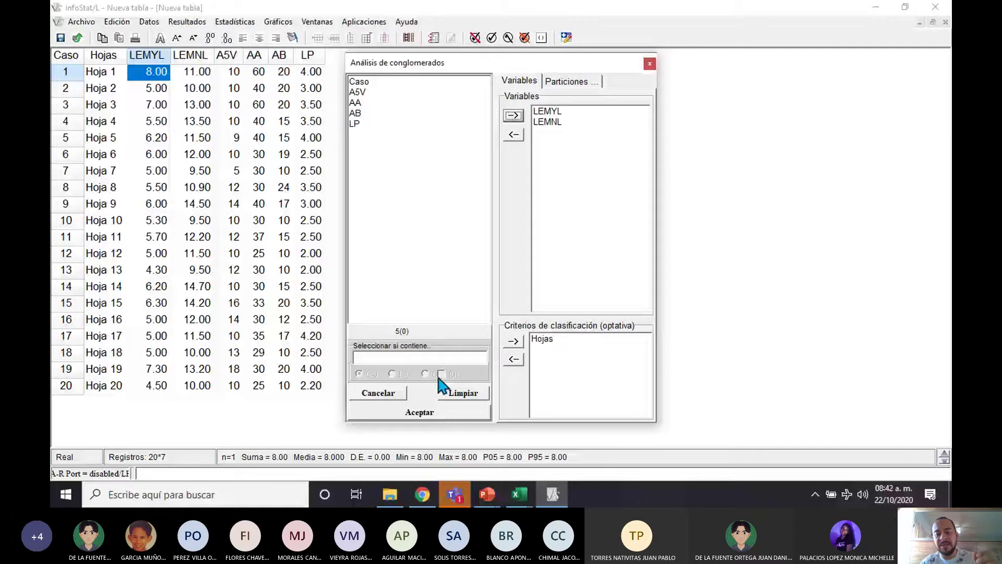
# - Run the cluster analysis on LEMYL and LEMNL with average linkage and Euclidean distance, and enlarge the dendrogram's labels and lines
pyautogui.click(429, 413)
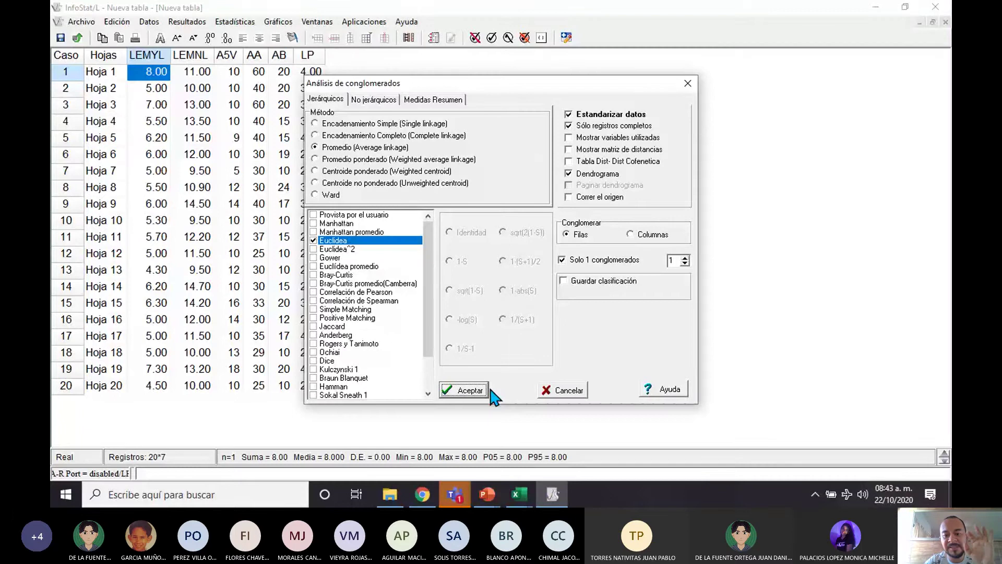
pyautogui.click(474, 389)
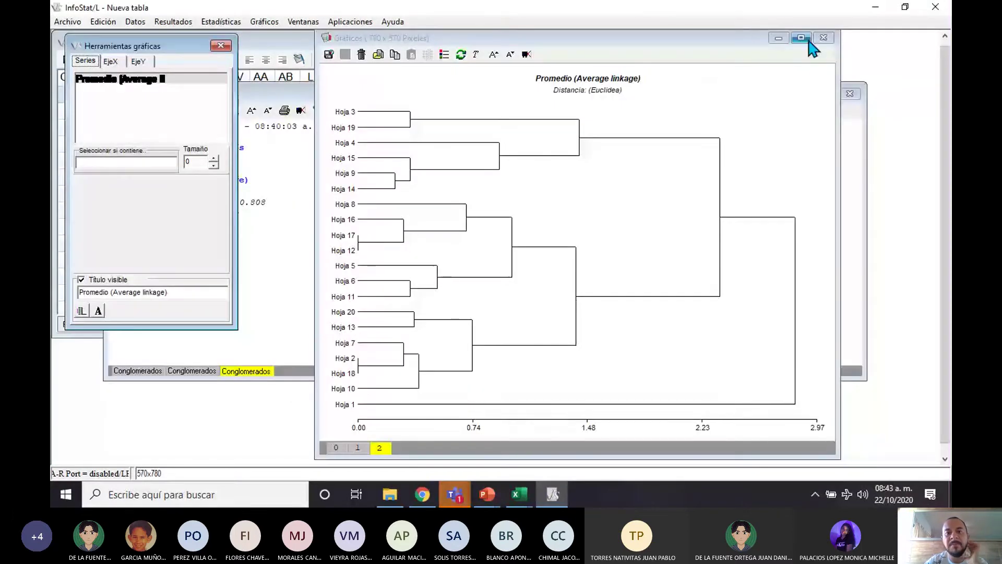
pyautogui.click(527, 54)
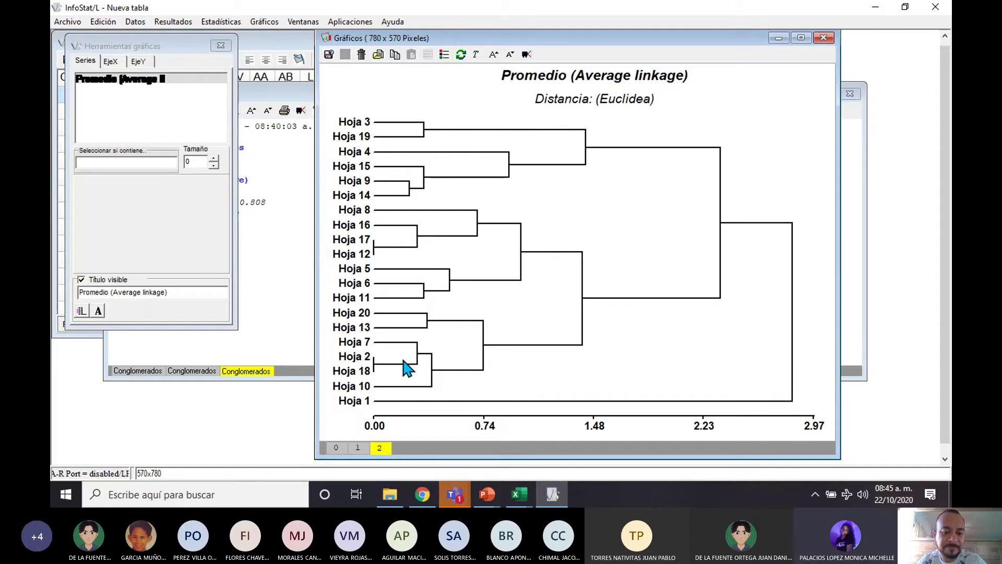
# - Switch to the Teams meeting to check its chat for new messages, and return to the InfoStat dendrogram
pyautogui.moveTo(463, 487)
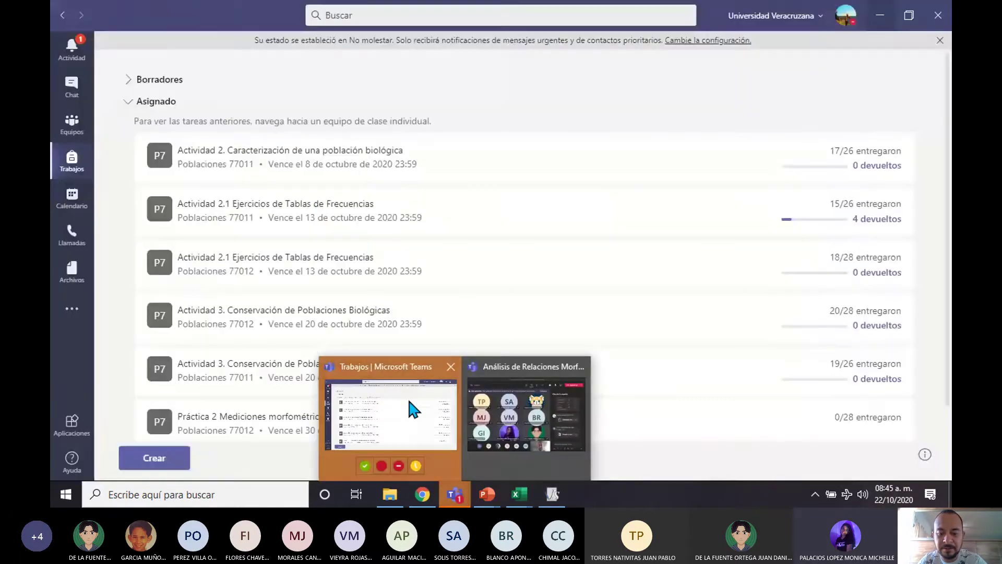
pyautogui.click(532, 400)
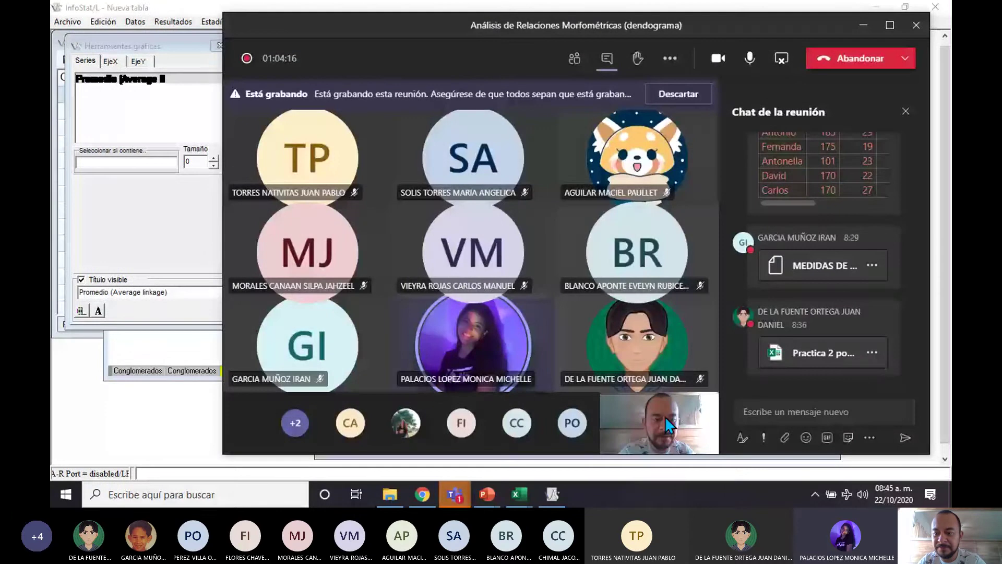
pyautogui.click(800, 410)
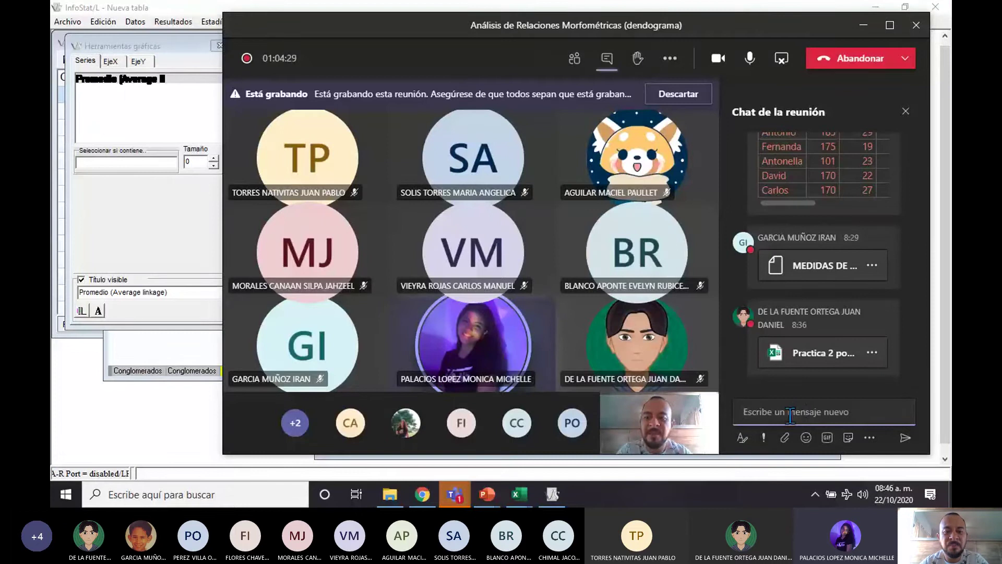
pyautogui.click(554, 493)
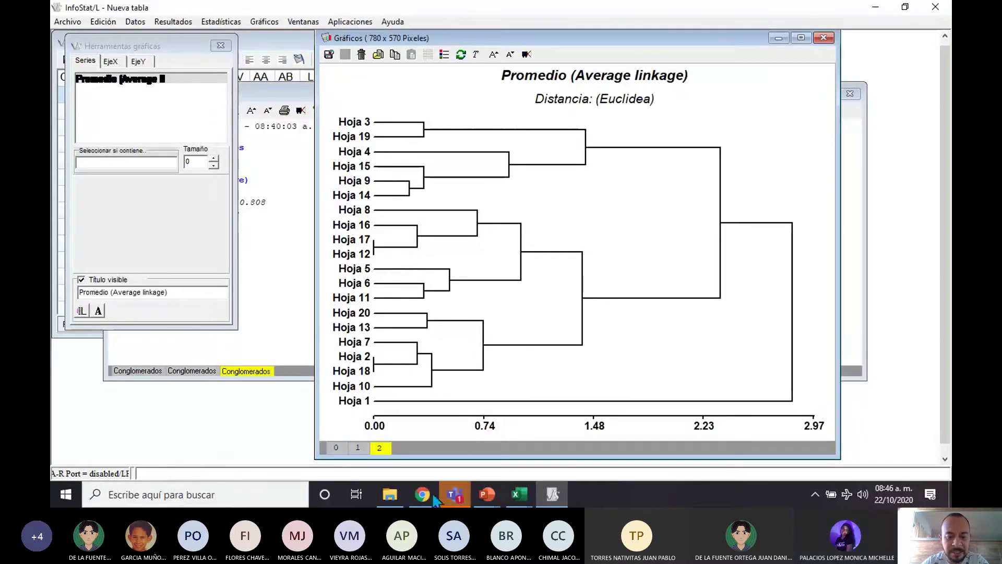
# - Reopen the multivariate cluster analysis (Análisis de conglomerados) for the leaf table and remove LEMYL and LEMNL from its variables
pyautogui.click(223, 20)
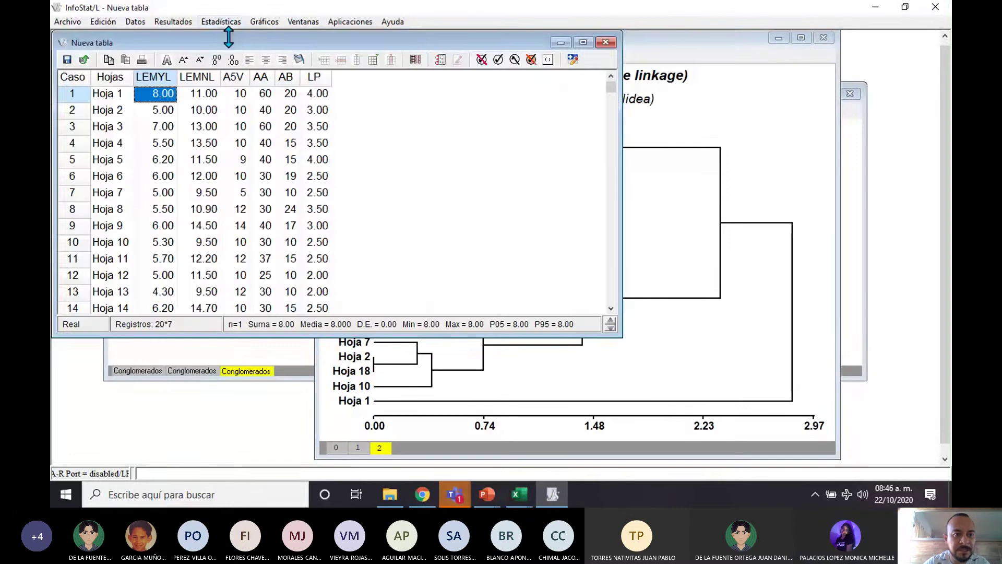
pyautogui.click(225, 22)
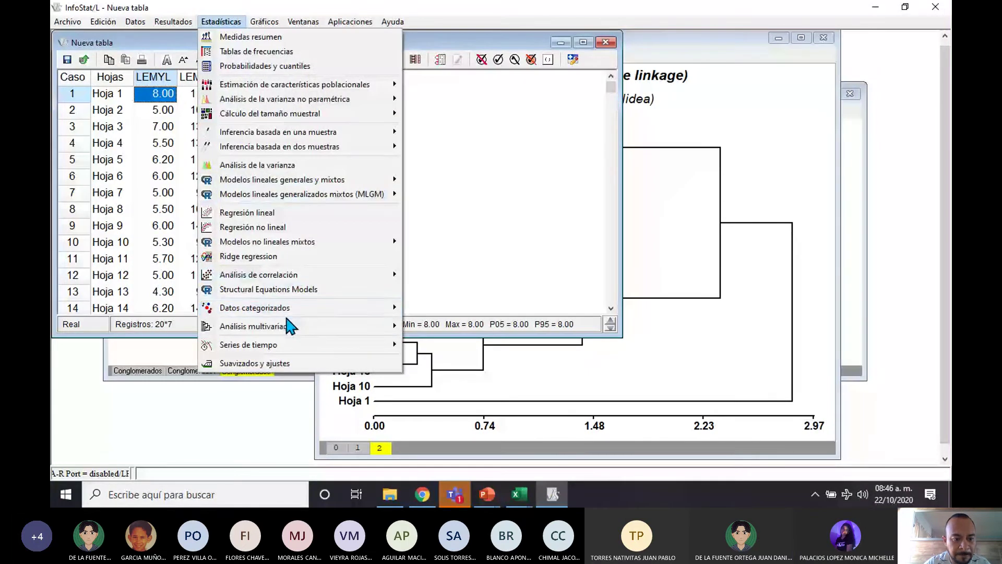
pyautogui.moveTo(345, 328)
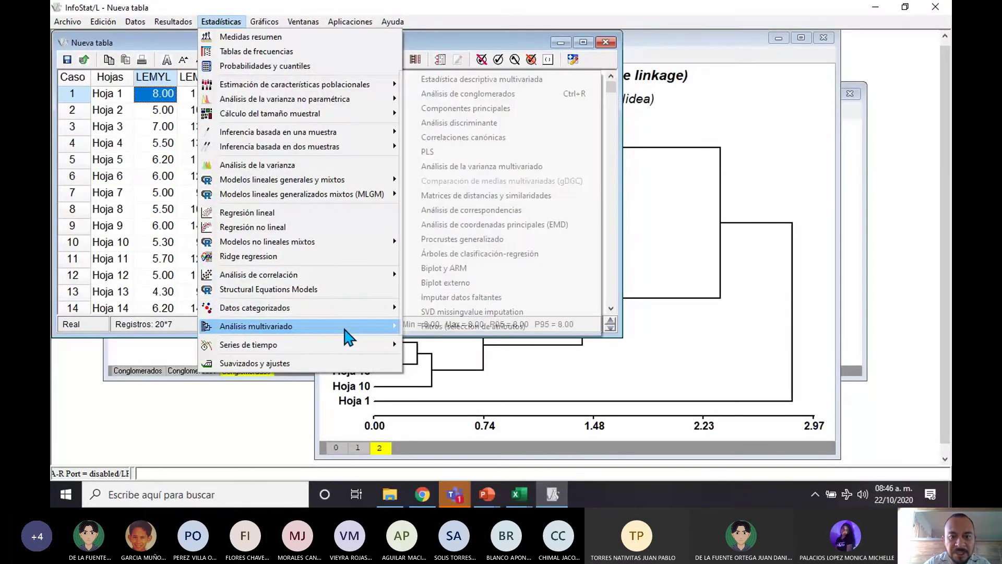
pyautogui.click(486, 93)
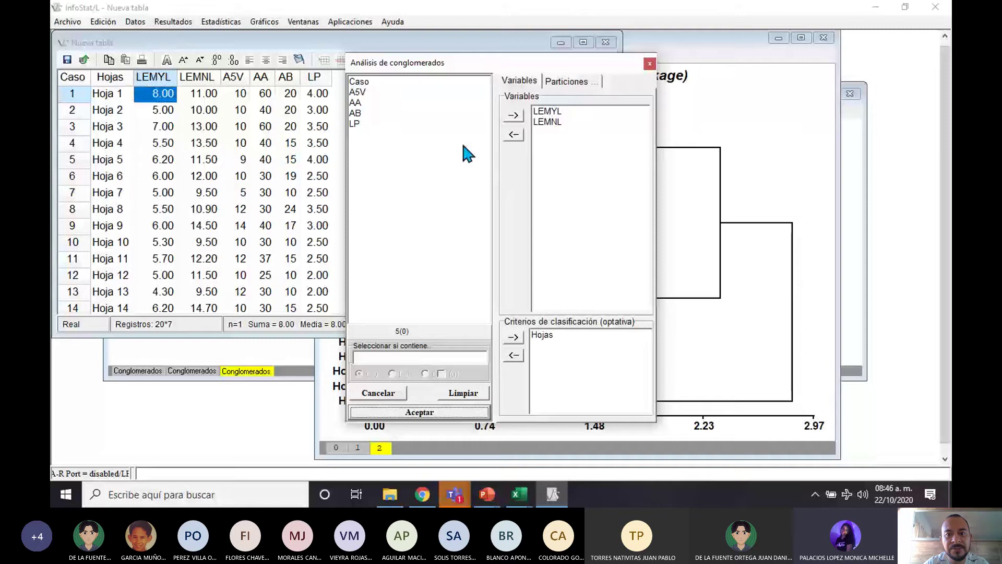
pyautogui.click(543, 111)
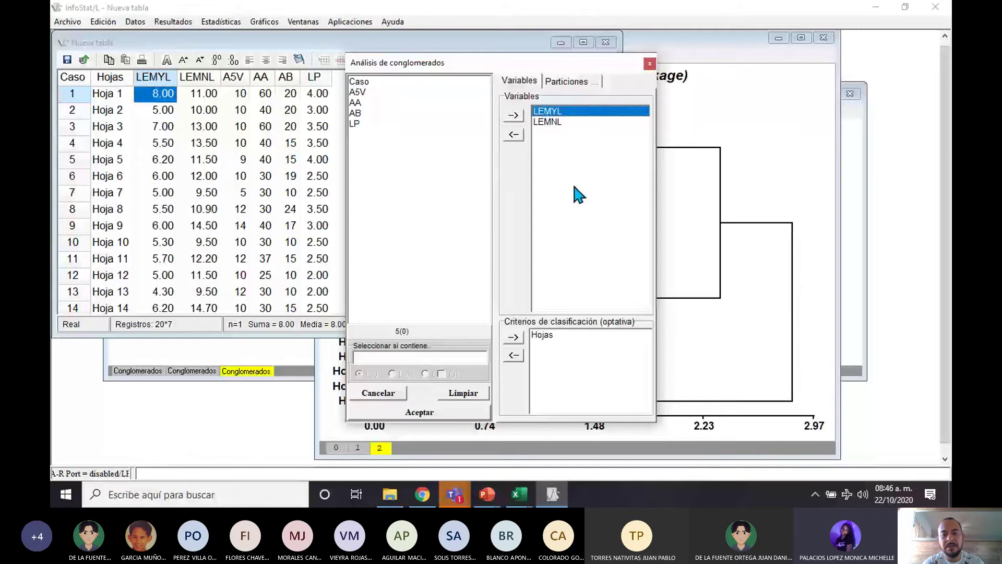
pyautogui.click(513, 134)
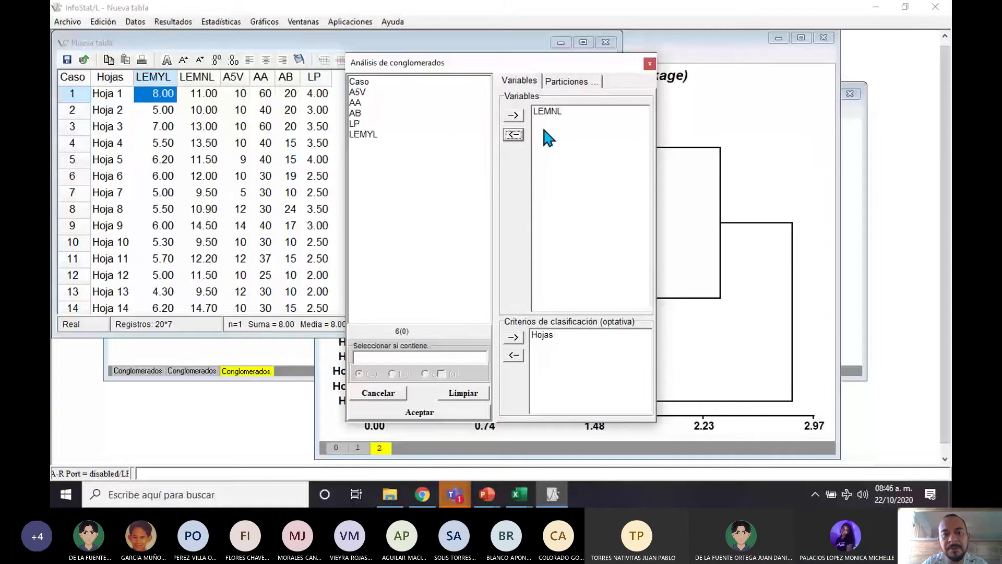
pyautogui.moveTo(364, 90); pyautogui.dragTo(368, 132)
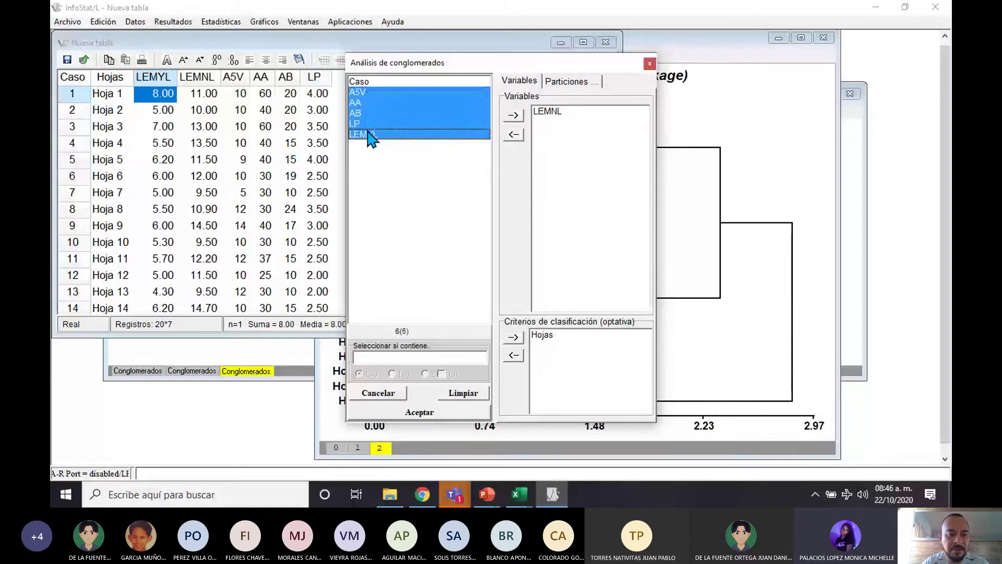
pyautogui.click(380, 139)
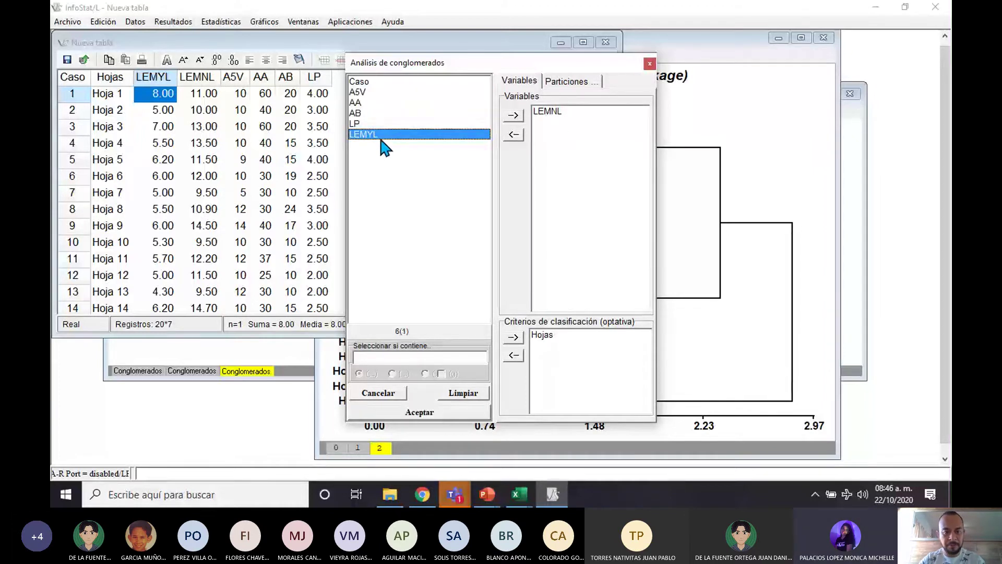
pyautogui.click(547, 113)
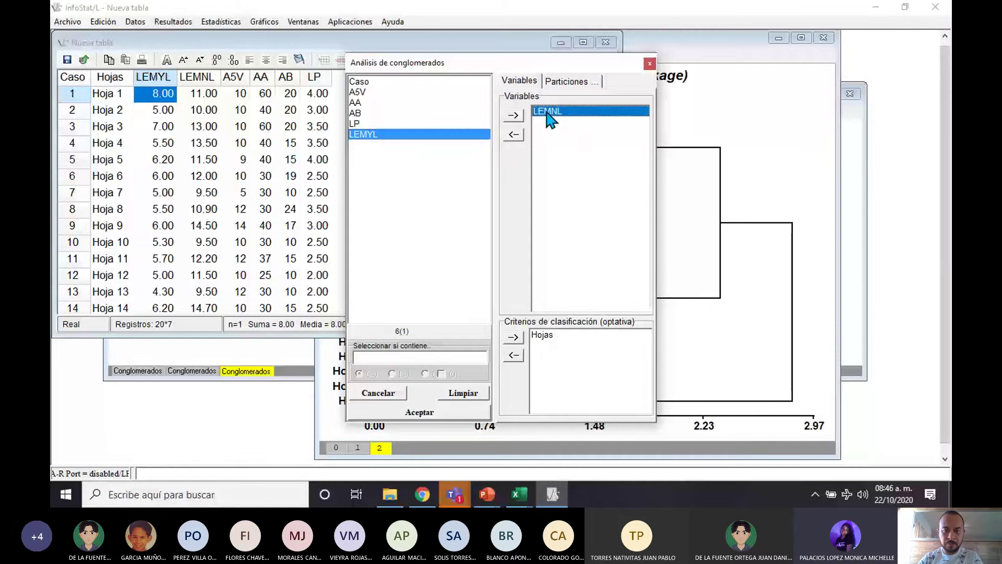
pyautogui.click(514, 134)
pyautogui.click(365, 92)
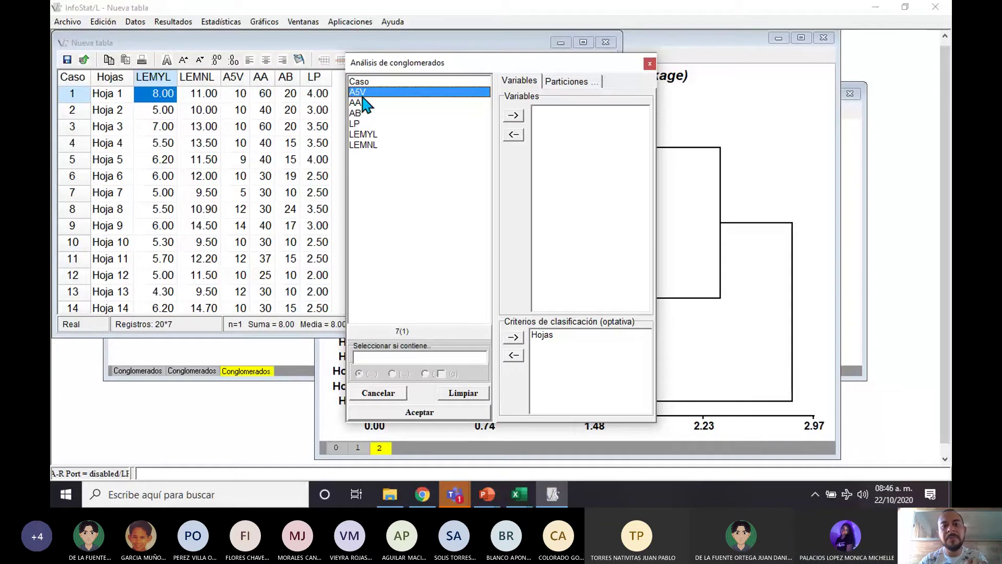
pyautogui.click(513, 115)
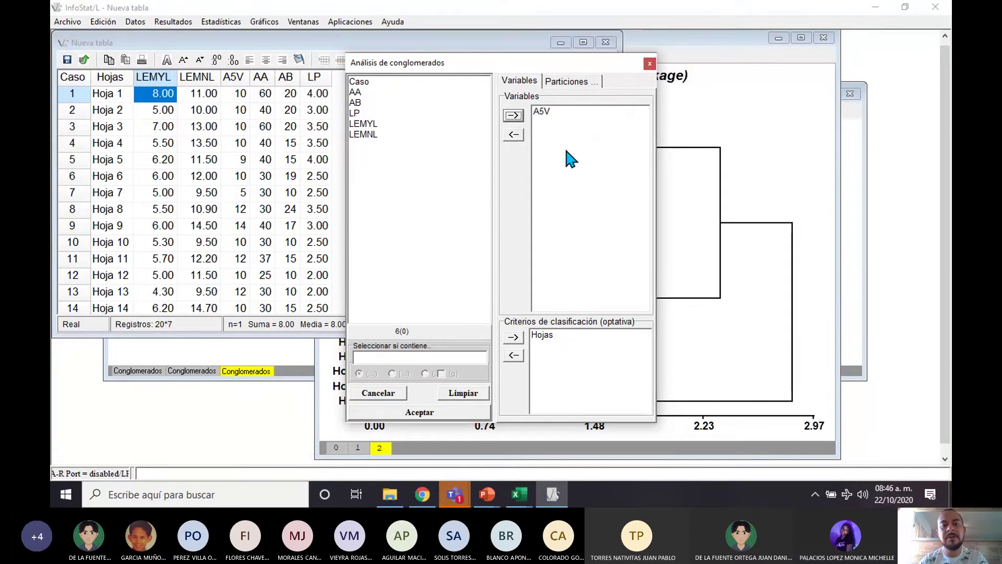
pyautogui.click(542, 111)
pyautogui.click(513, 134)
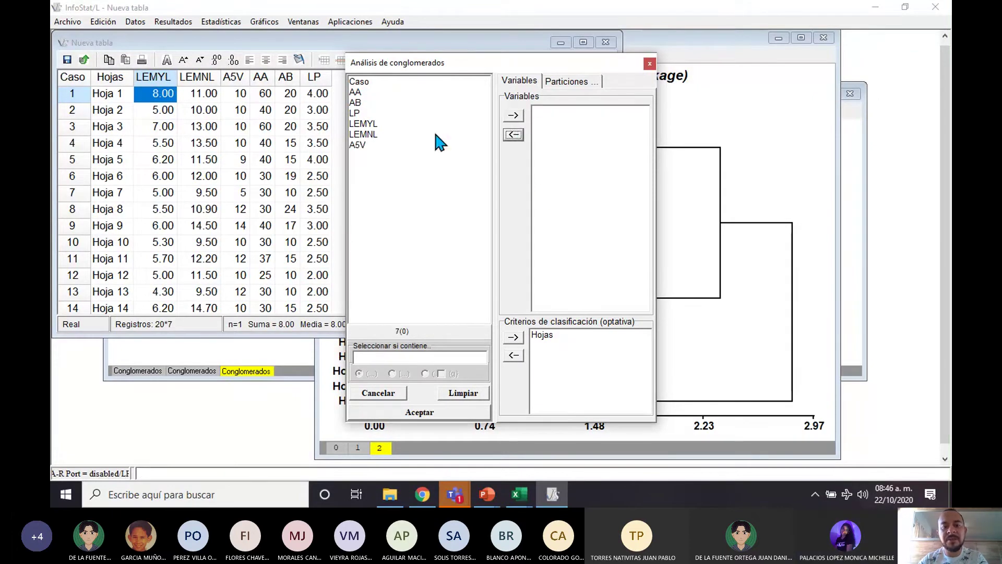
# - Add all six measurement variables to the cluster analysis and remove AB, LP, LEMYL, LEMNL and A5V, keeping only AA
pyautogui.moveTo(371, 93); pyautogui.dragTo(364, 146)
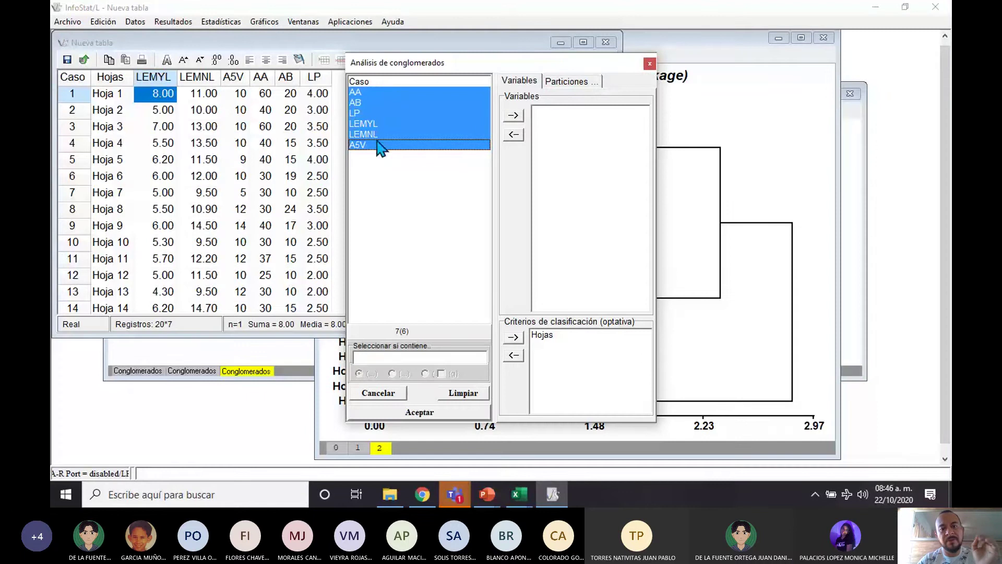
pyautogui.click(513, 116)
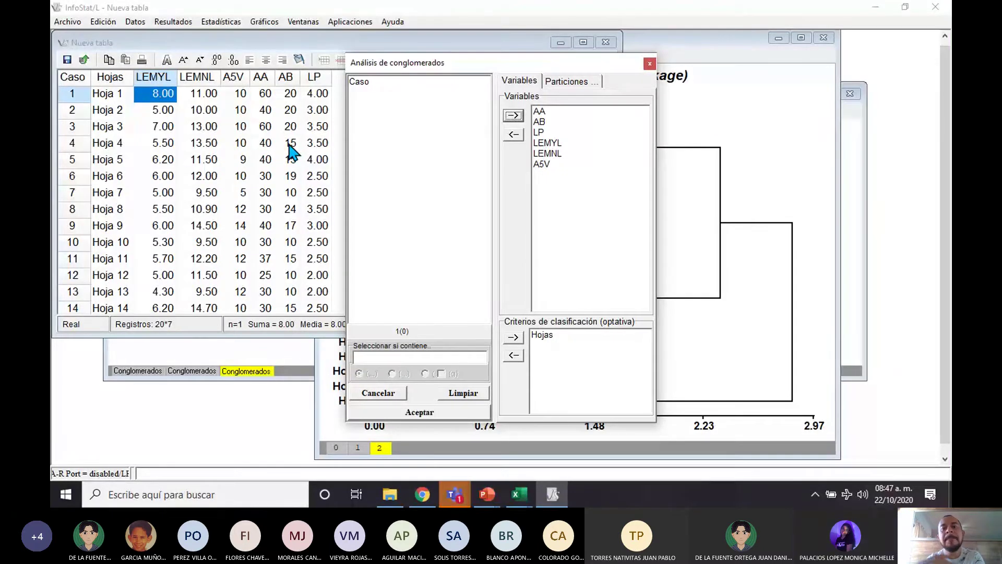
pyautogui.click(540, 111)
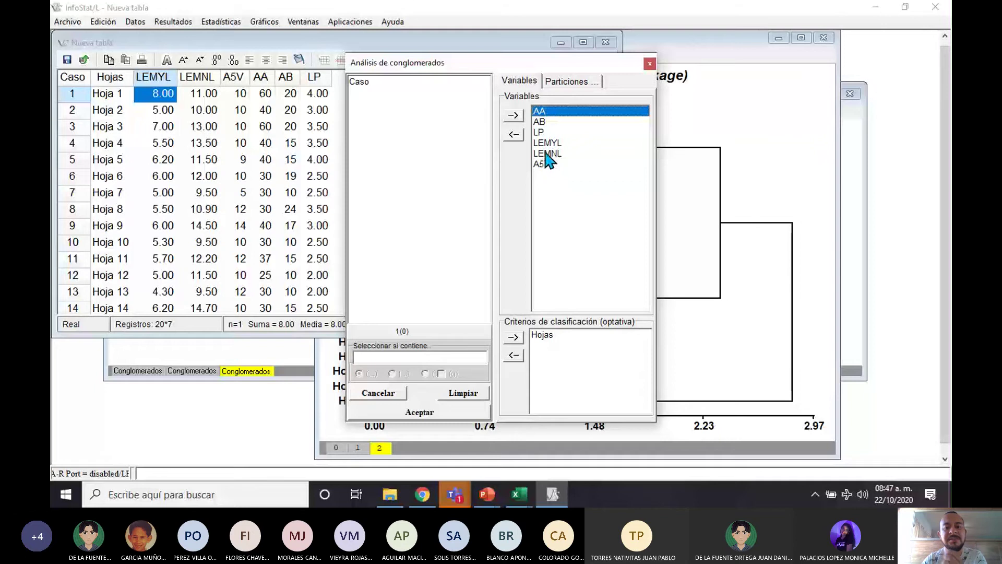
pyautogui.click(539, 122)
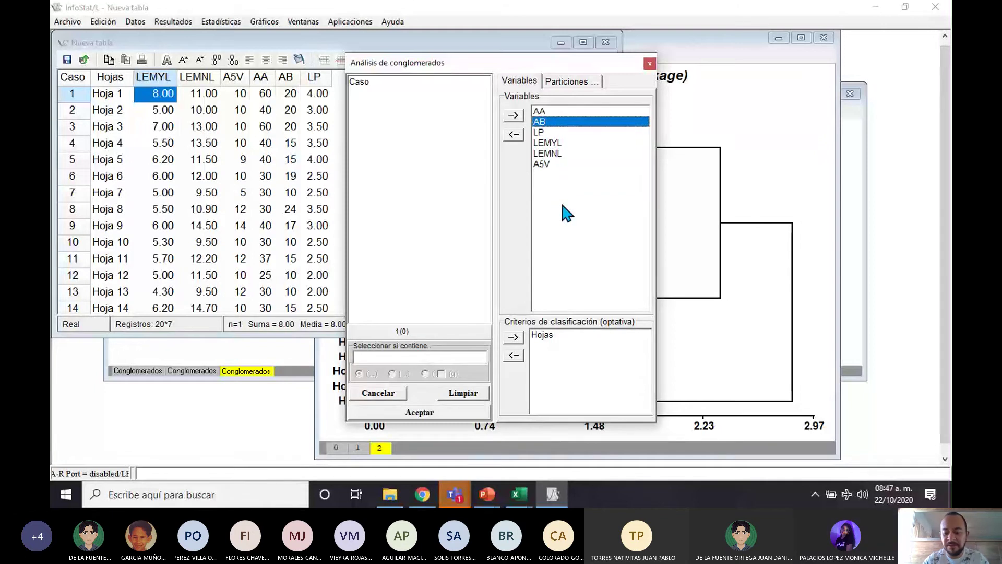
pyautogui.hotkey('shift', 'Down')
pyautogui.hotkey('shift', 'Down')
pyautogui.hotkey('shift', 'Down')
pyautogui.hotkey('shift', 'Down')
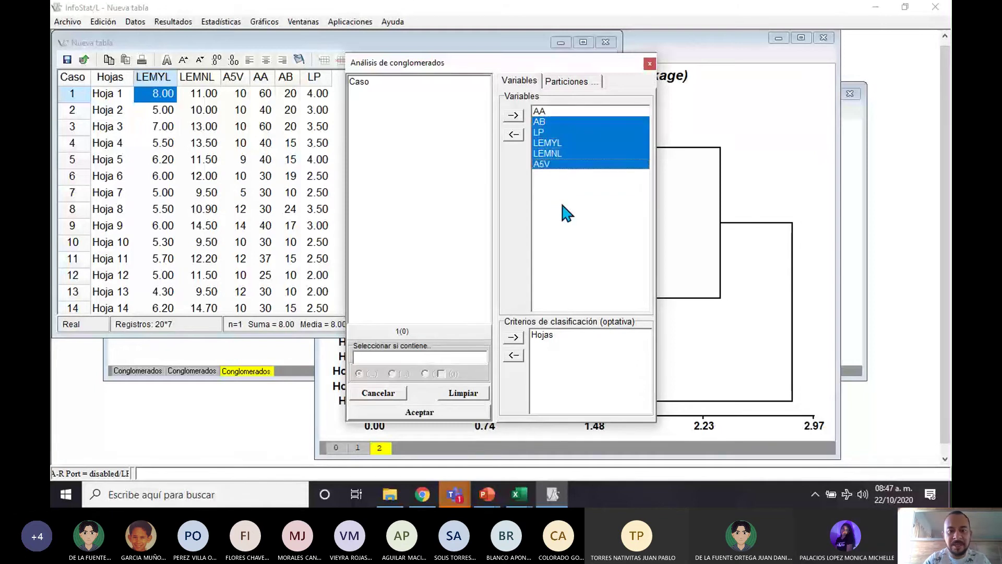
pyautogui.click(517, 134)
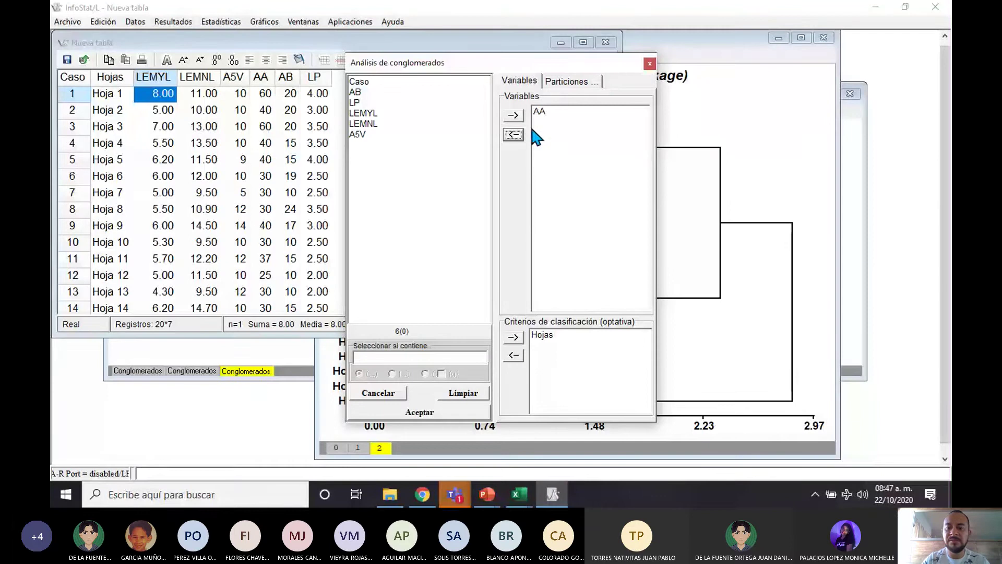
# - Run the cluster analysis on AA with the average linkage method and Euclidean distance to generate its dendrogram
pyautogui.click(453, 414)
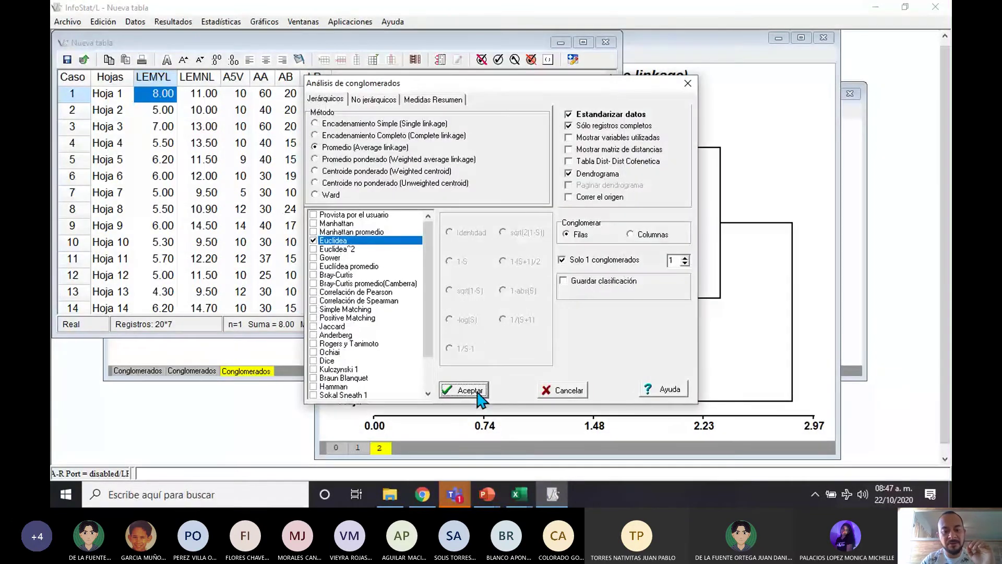
pyautogui.click(470, 391)
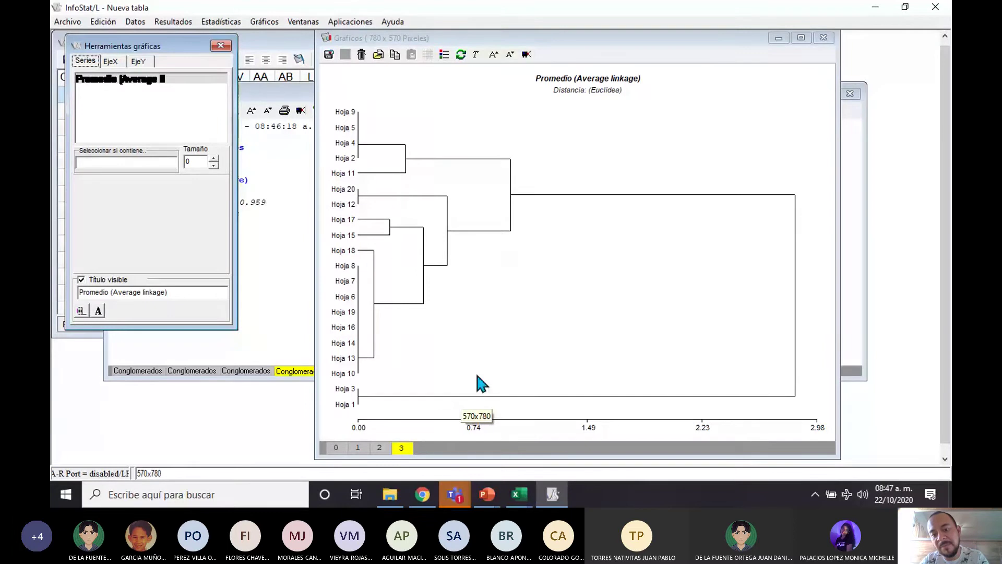
# - Check the participants and chat in the Teams meeting window, and return to the AA dendrogram in InfoStat
pyautogui.moveTo(457, 502)
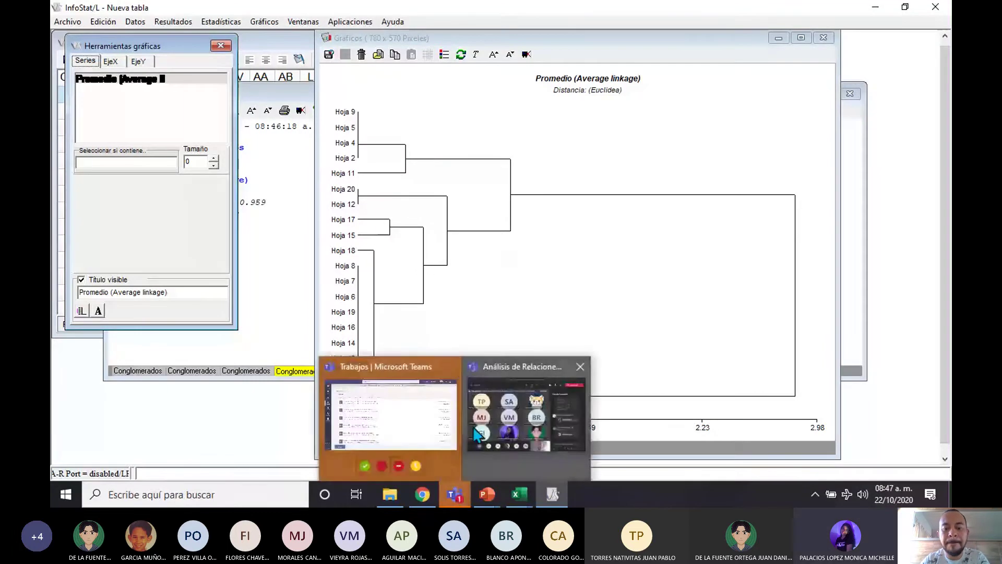
pyautogui.click(482, 417)
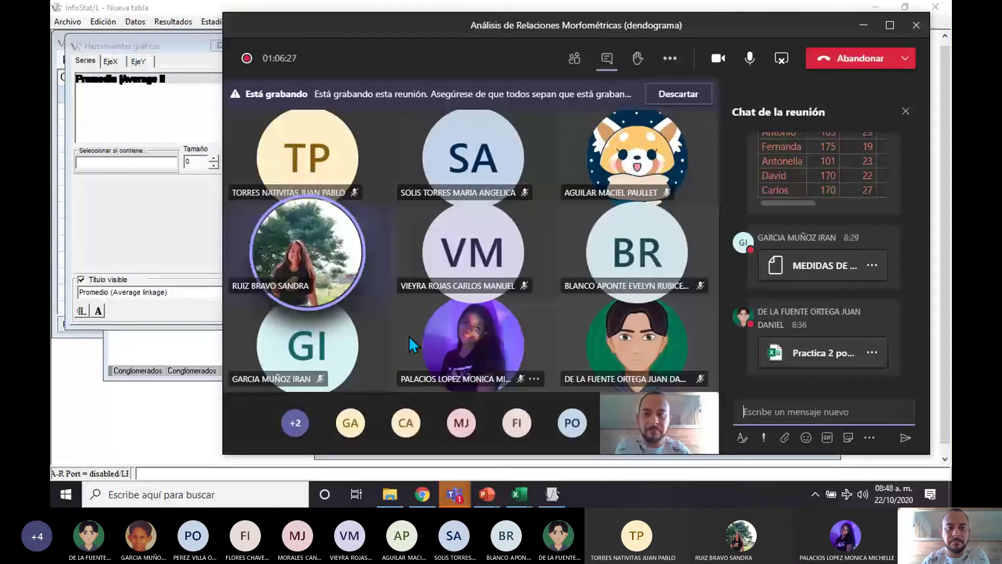
pyautogui.click(155, 48)
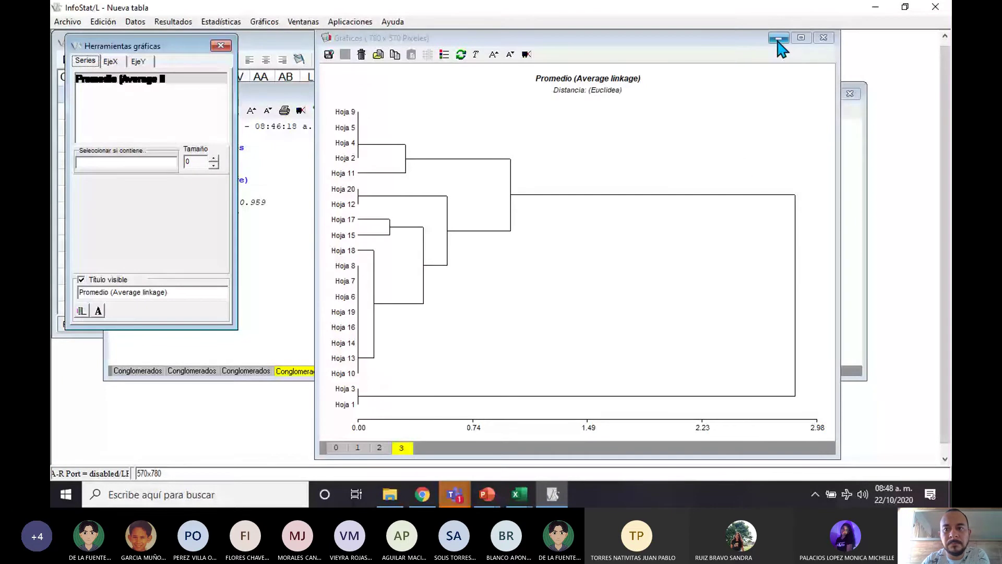
# - Download the Practica 2 poblaciones workbook shared in the Teams meeting chat and open the Descargas folder in File Explorer
pyautogui.click(460, 491)
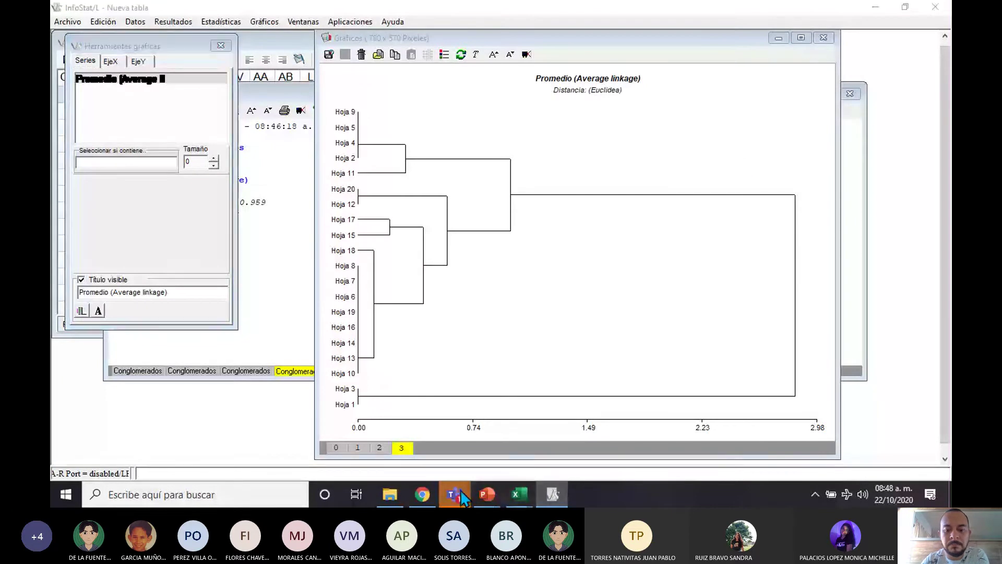
pyautogui.click(508, 440)
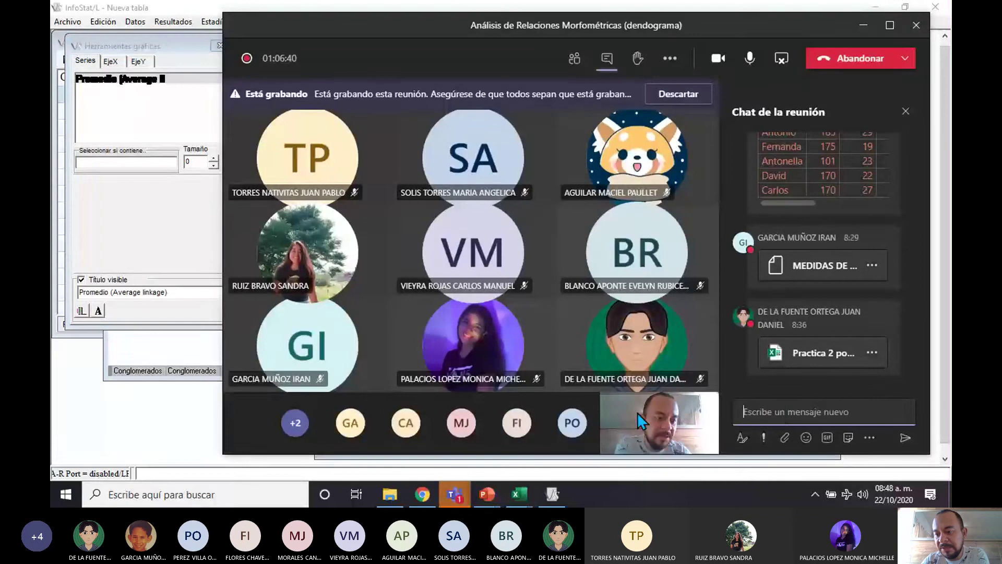
pyautogui.click(873, 354)
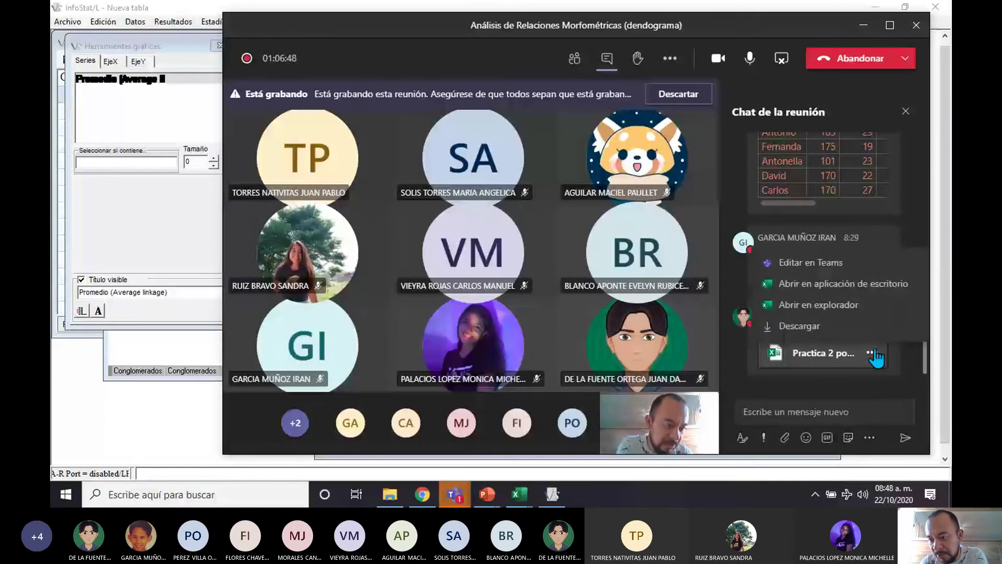
pyautogui.click(874, 357)
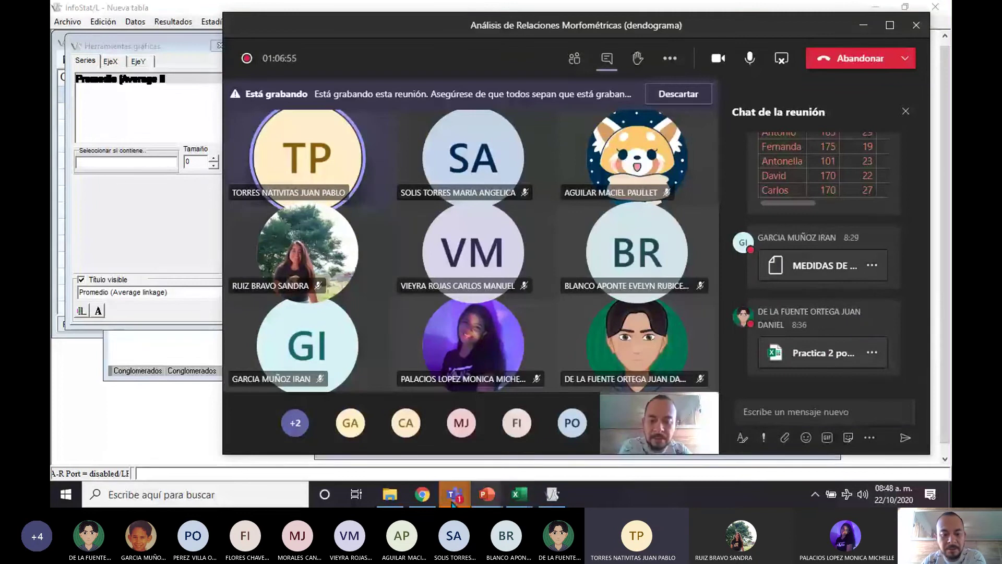
pyautogui.click(390, 494)
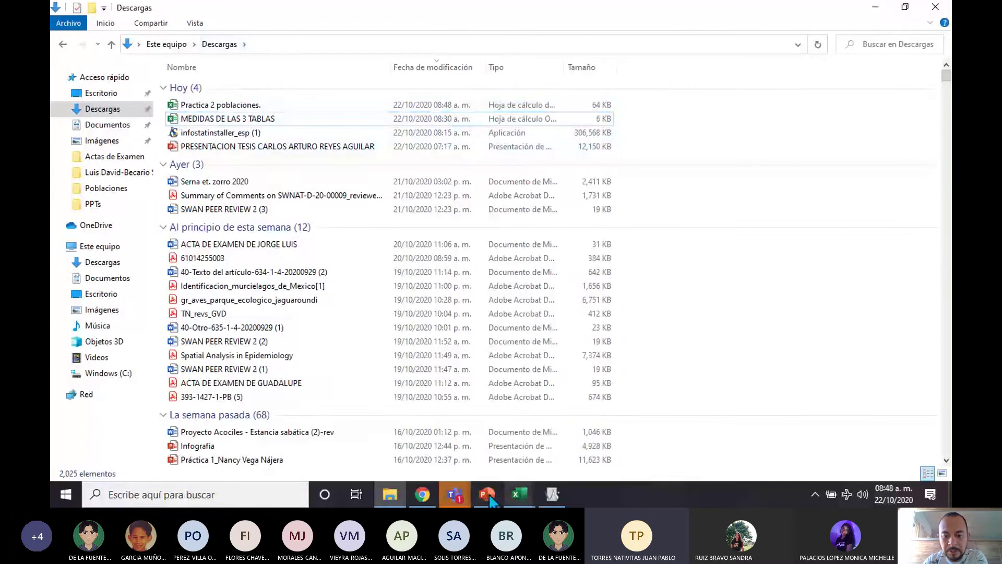
# - Check the Teams meeting window and switch to the MEDIDAS DE LAS 3 TABLAS workbook in Excel
pyautogui.click(464, 498)
pyautogui.click(527, 418)
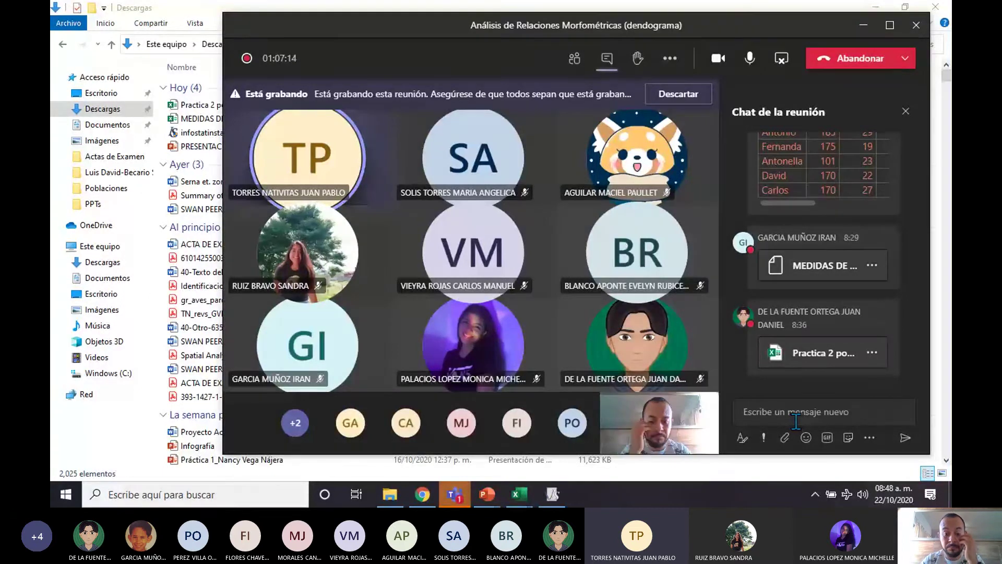
pyautogui.click(520, 494)
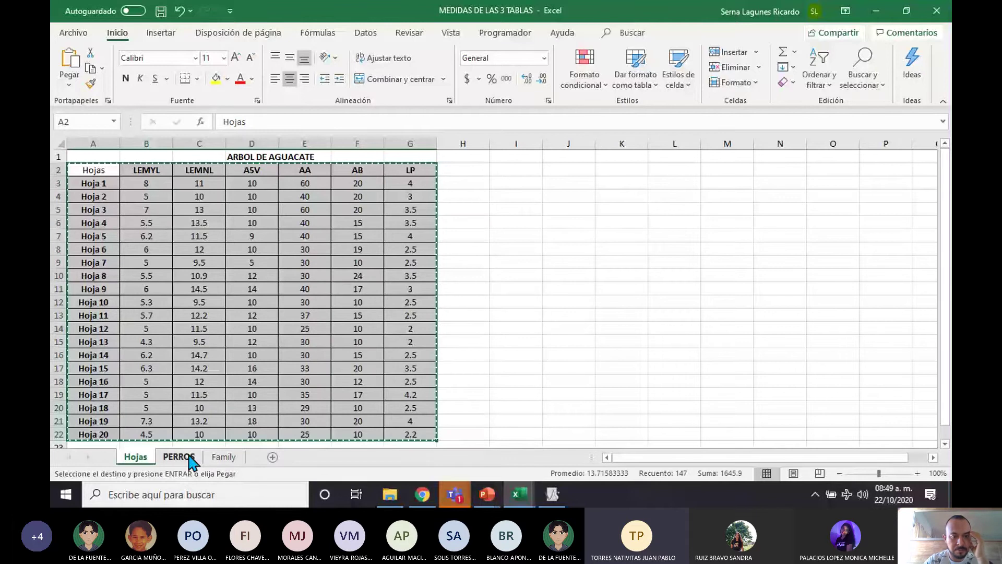
# - Highlight the two matching heights in cells B5 and B17 of the Family sheet with yellow fill
pyautogui.click(223, 457)
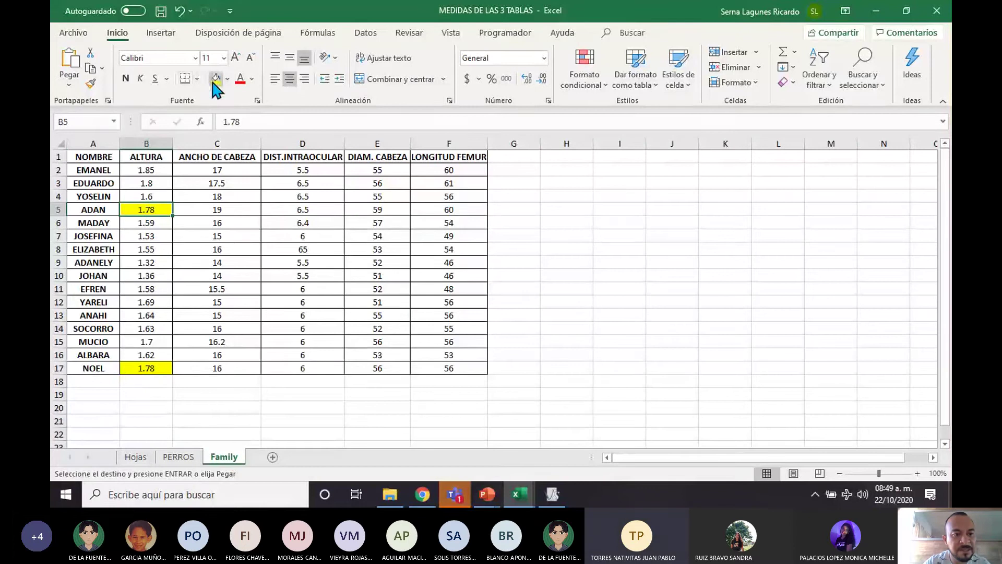
pyautogui.click(145, 369)
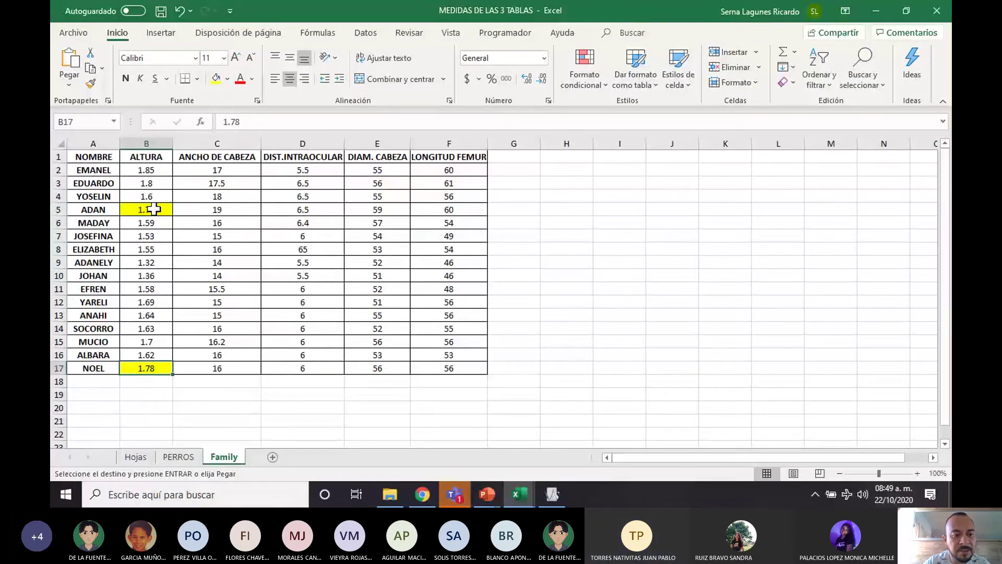
pyautogui.keyDown('ctrl'); pyautogui.click(154, 209); pyautogui.keyUp('ctrl')
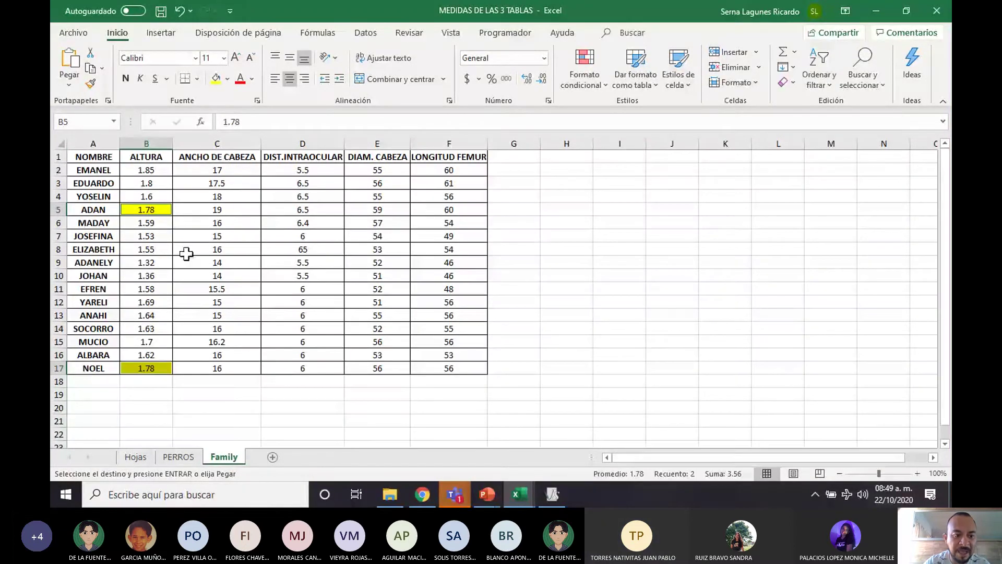
pyautogui.click(214, 84)
pyautogui.click(149, 211)
pyautogui.click(146, 368)
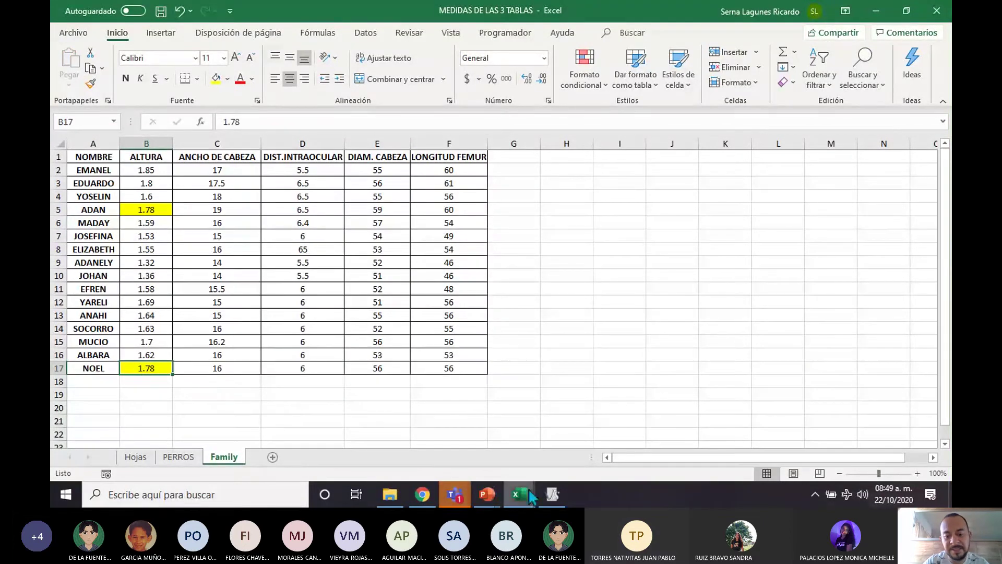
# - View the AA leaf dendrogram in InfoStat and return to the MEDIDAS DE LAS 3 TABLAS workbook in Excel
pyautogui.click(552, 494)
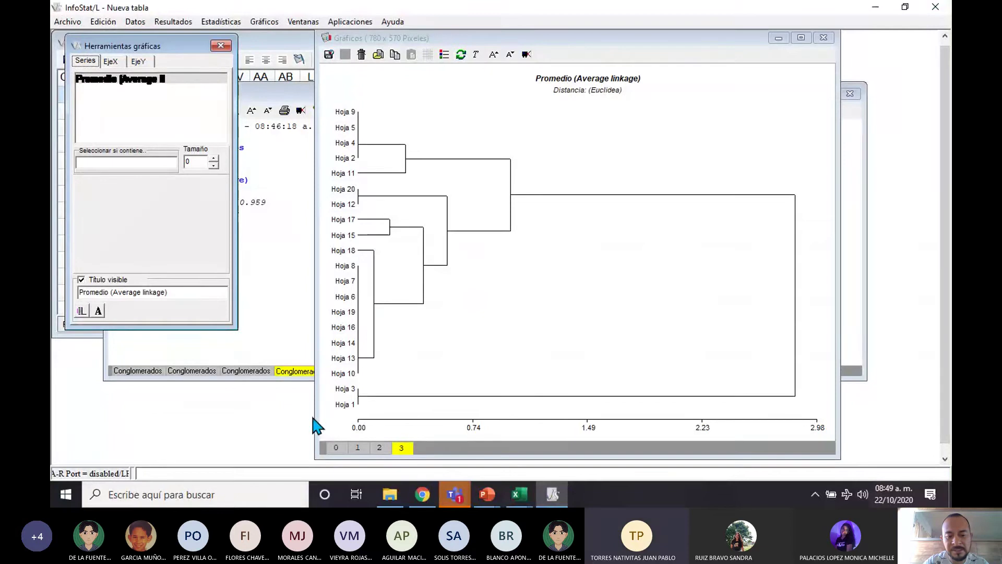
pyautogui.click(519, 495)
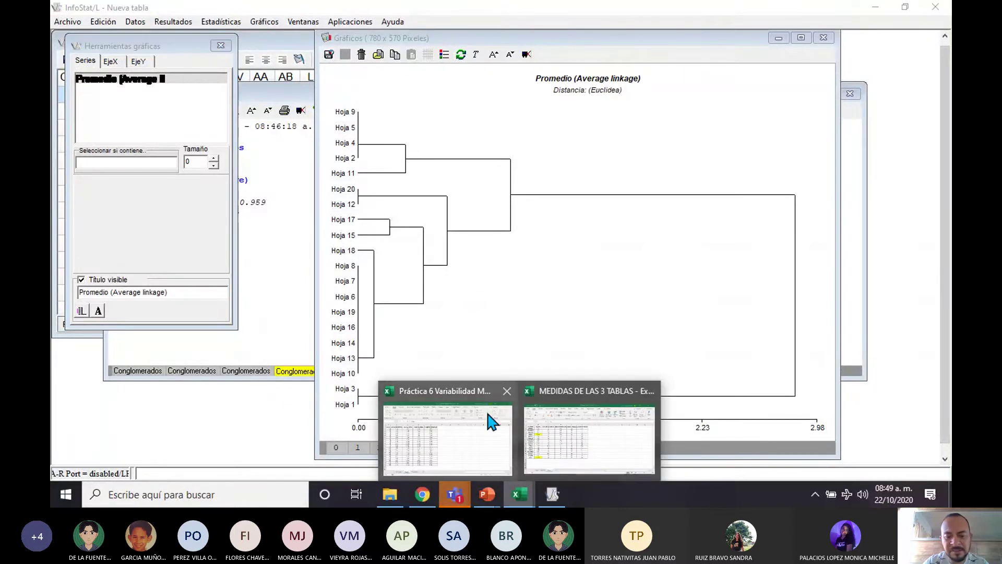
pyautogui.click(575, 419)
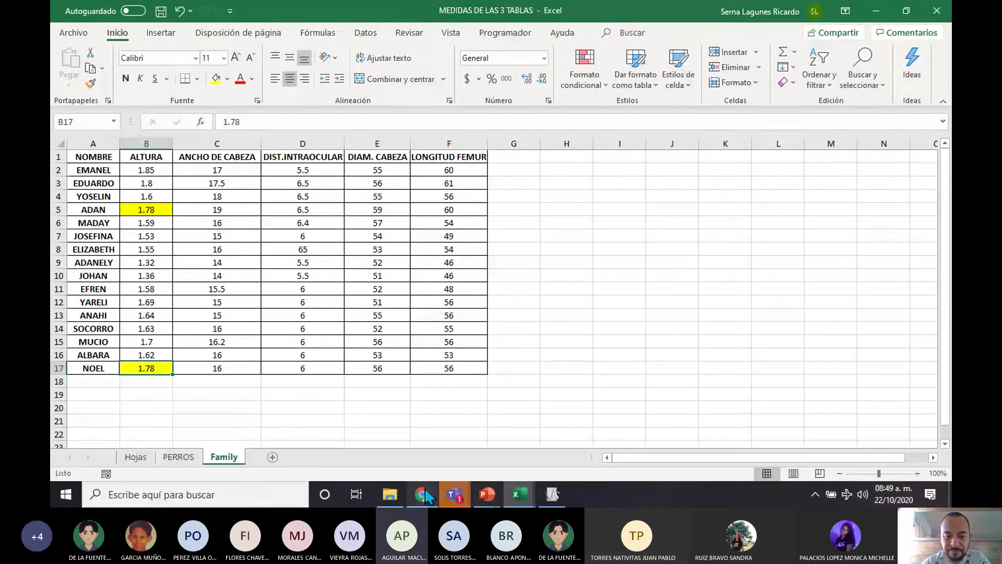
# - Examine the Family sheet's body measurement table, including the highlighted heights and the head-width column
pyautogui.moveTo(423, 495)
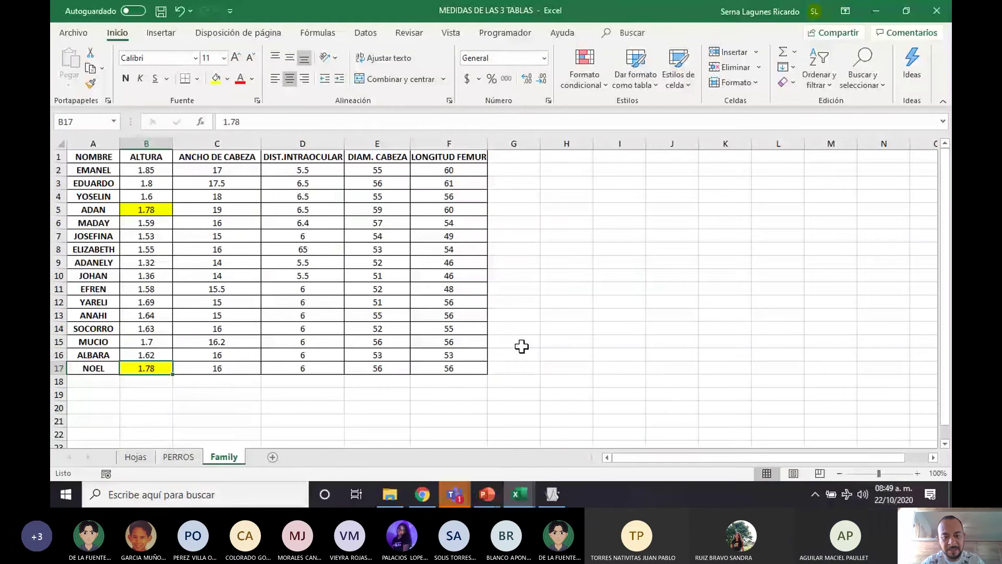
pyautogui.hotkey('ctrl', 'a')
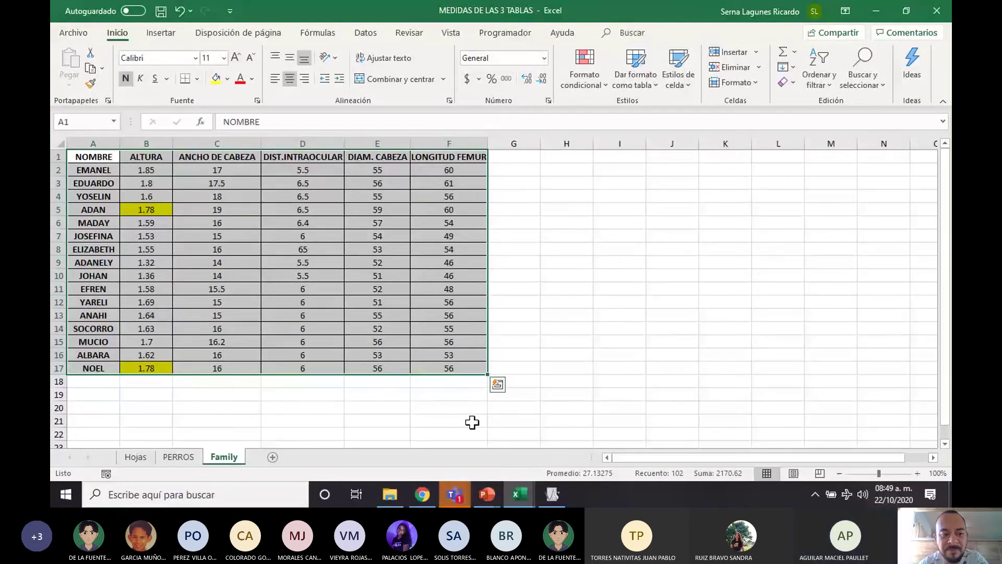
pyautogui.press('Down')
pyautogui.press('Right')
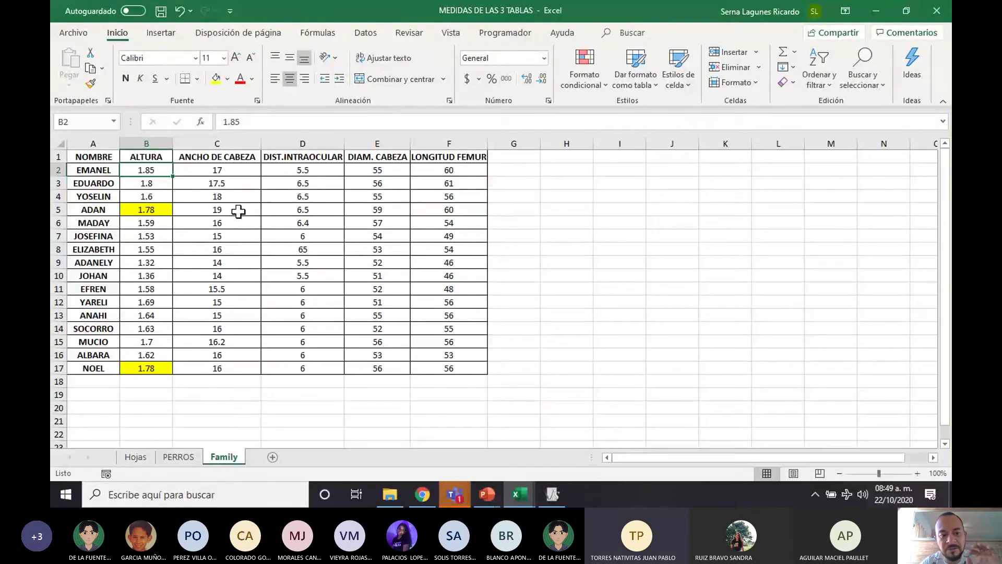
pyautogui.click(254, 209)
pyautogui.click(282, 405)
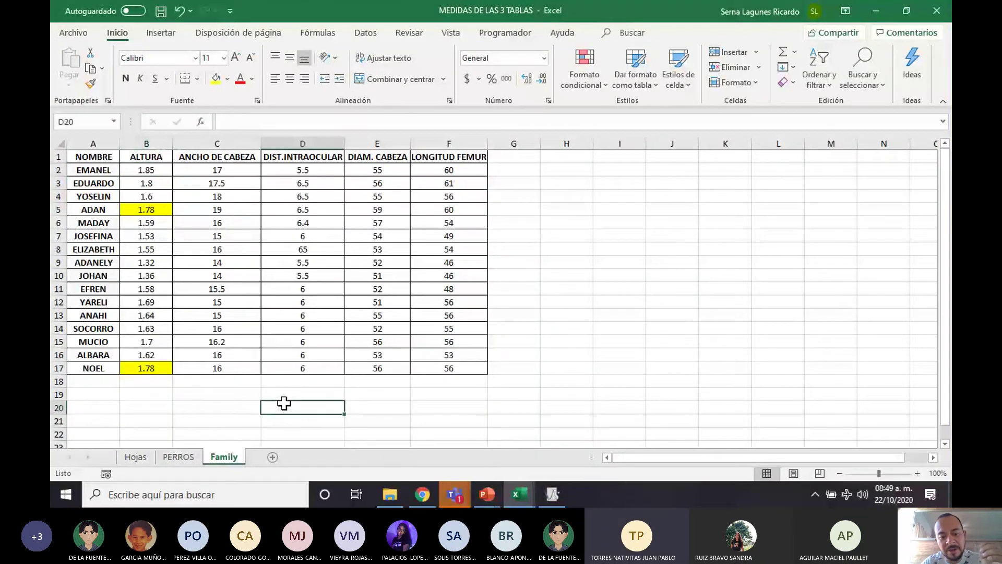
pyautogui.click(107, 381)
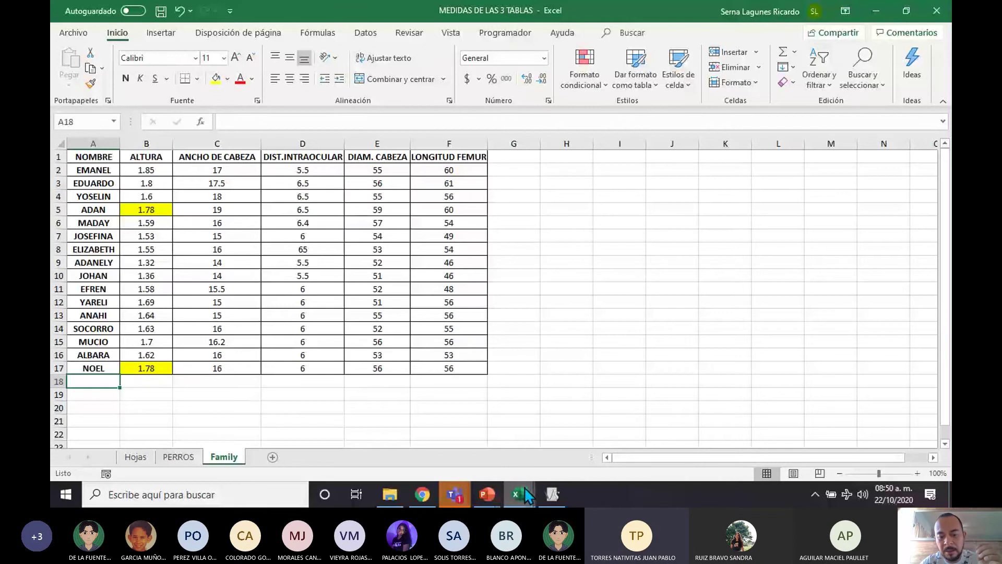
pyautogui.moveTo(525, 486)
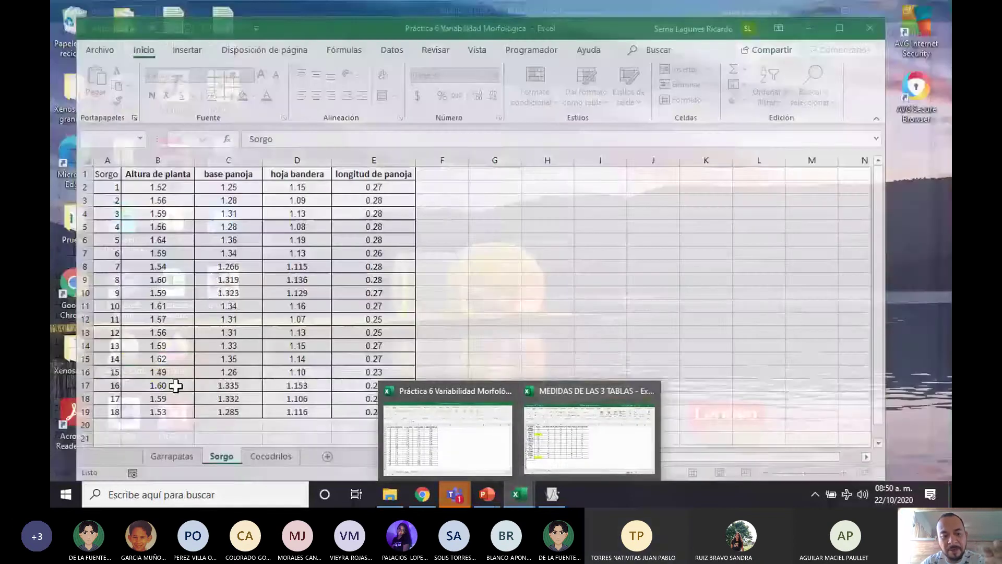
pyautogui.click(175, 395)
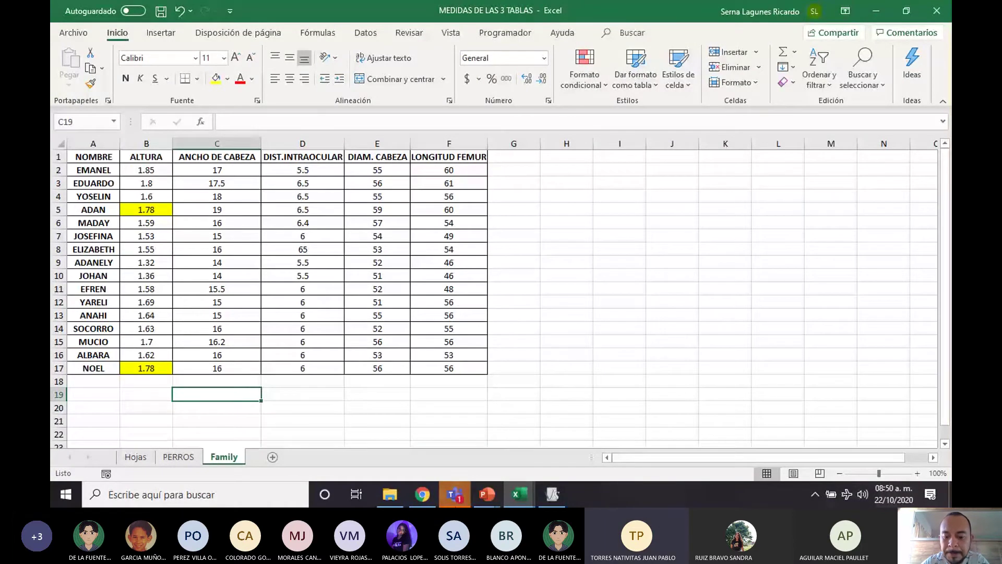
# - Check the participants and shared files in the Teams meeting window
pyautogui.moveTo(454, 494)
pyautogui.moveTo(513, 408)
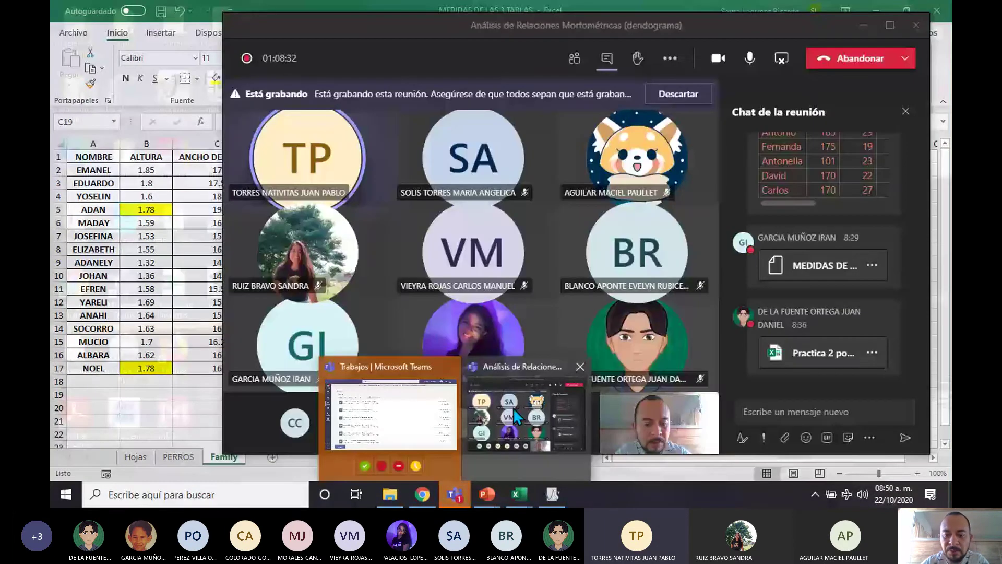
pyautogui.click(513, 409)
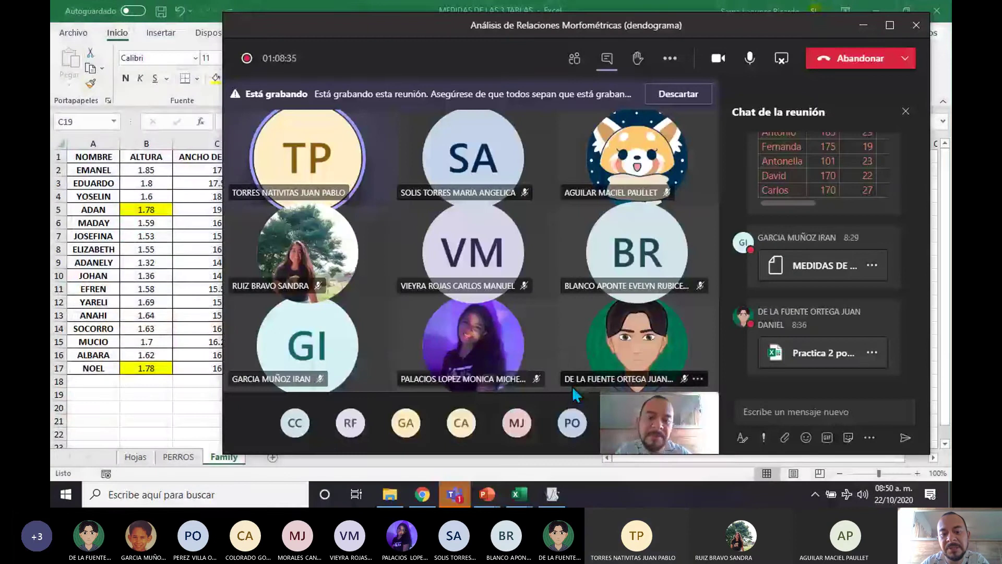
# - Open the downloaded Practica 2 poblaciones workbook from the Descargas folder in File Explorer and enable editing
pyautogui.click(379, 484)
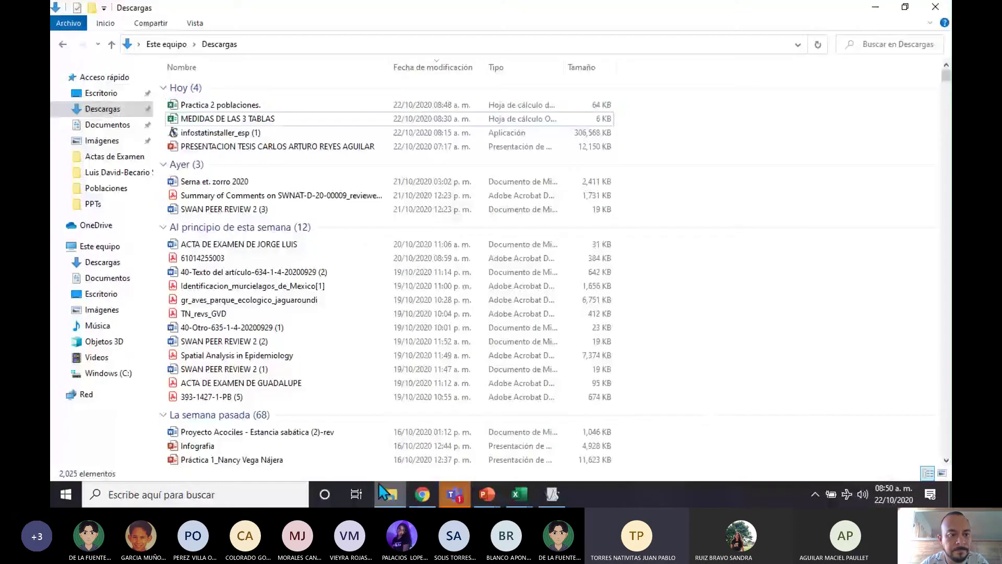
pyautogui.doubleClick(230, 119)
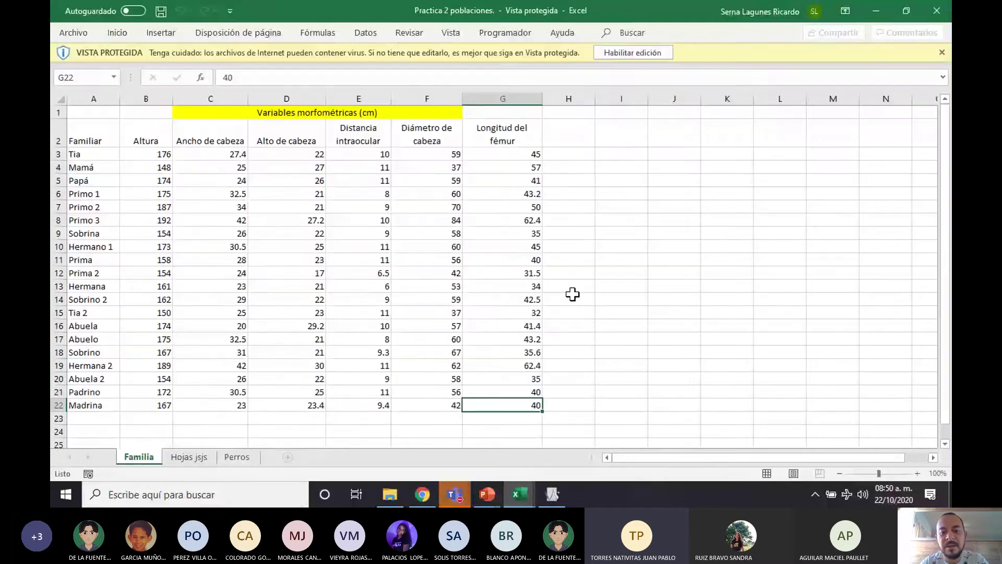
pyautogui.click(626, 53)
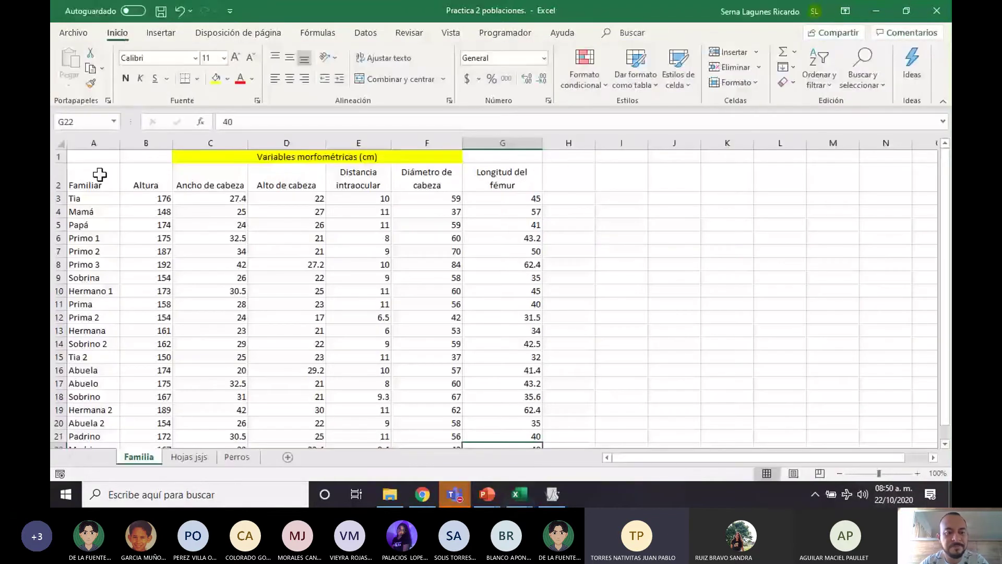
# - Review the Familia sheet's relatives and morphometric variable headings, and look at the leaf dendrogram in InfoStat
pyautogui.moveTo(99, 174); pyautogui.dragTo(146, 180)
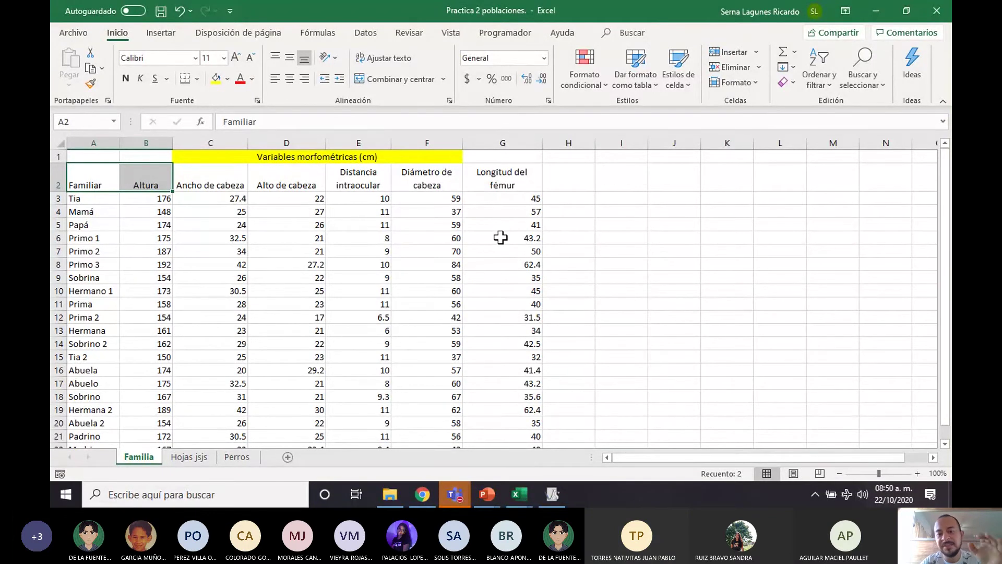
pyautogui.click(235, 175)
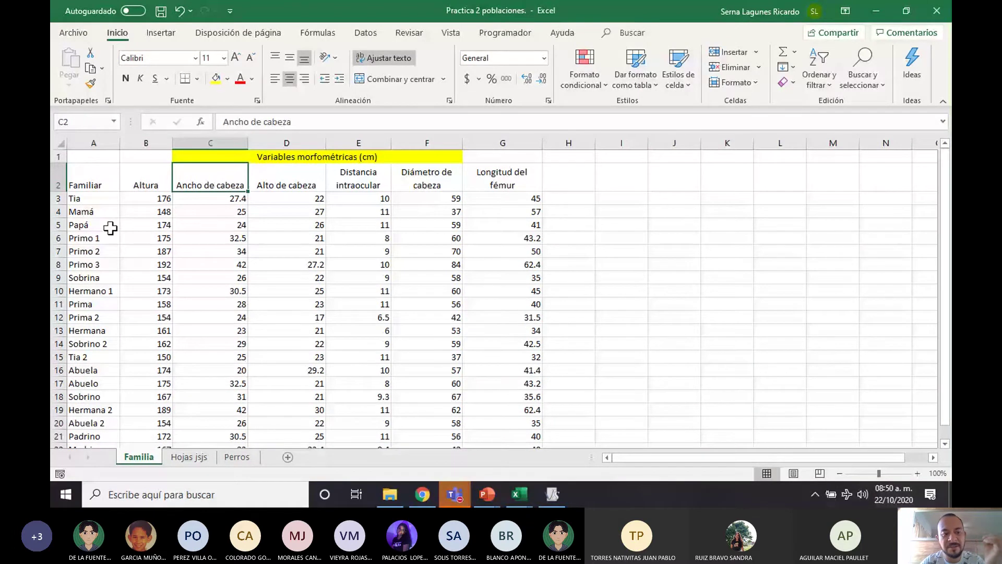
pyautogui.moveTo(99, 197); pyautogui.dragTo(102, 361)
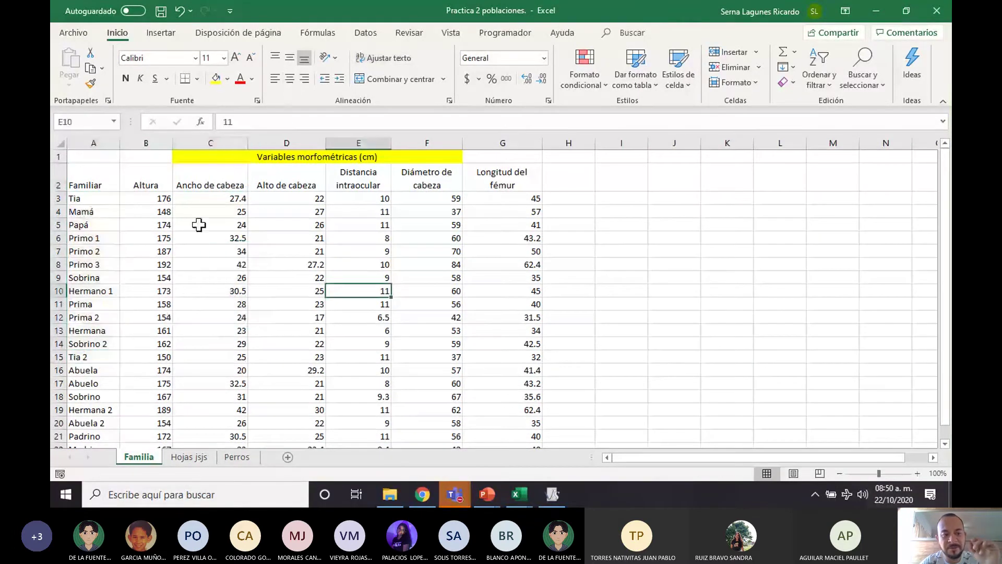
pyautogui.click(144, 185)
pyautogui.click(290, 188)
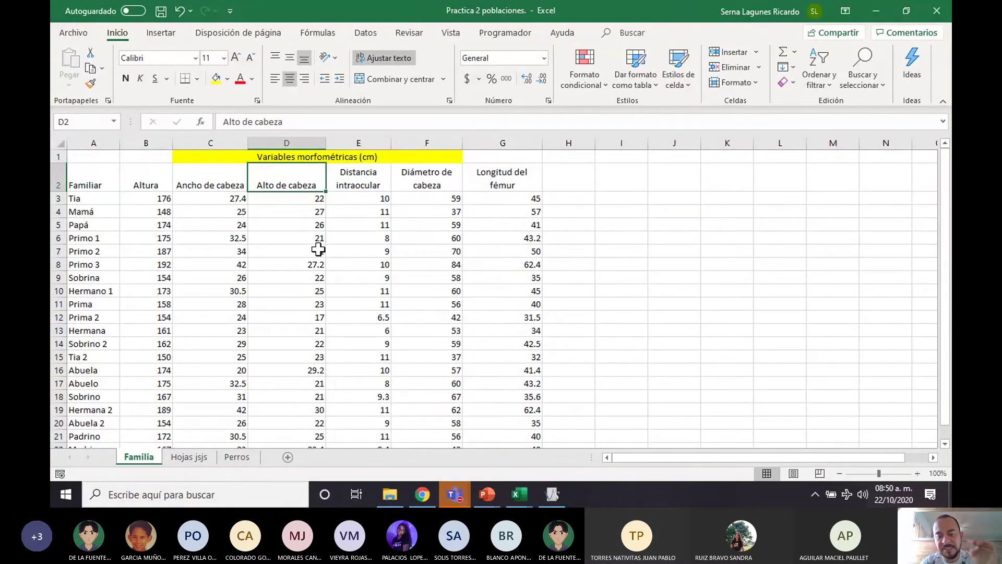
pyautogui.click(553, 494)
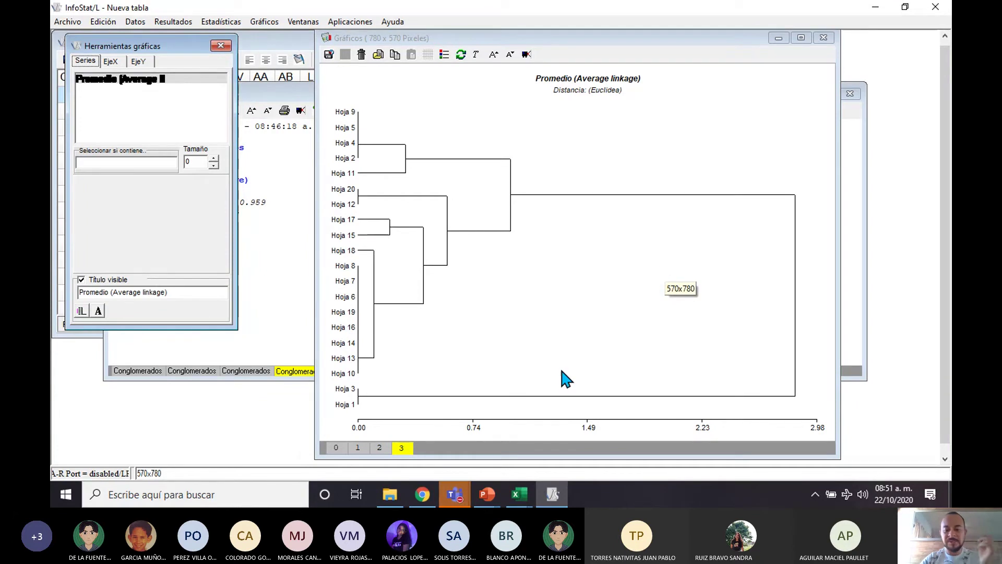
# - Return to the Practica 2 poblaciones workbook in Excel and copy the Familia table with its headings, range A2:G22
pyautogui.click(516, 490)
pyautogui.click(638, 422)
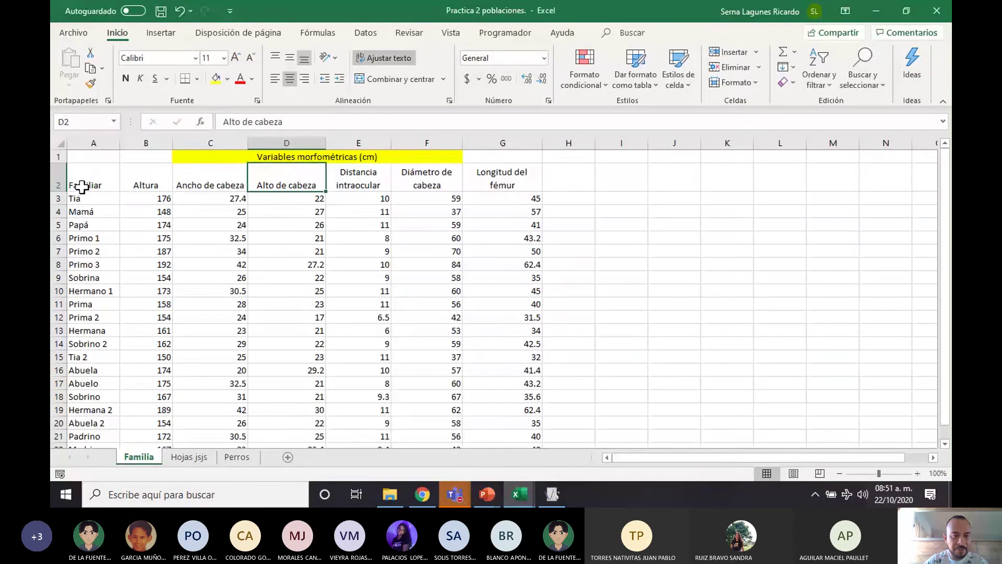
pyautogui.moveTo(83, 186); pyautogui.dragTo(415, 187)
pyautogui.moveTo(389, 191); pyautogui.dragTo(517, 403)
pyautogui.hotkey('ctrl', 'c')
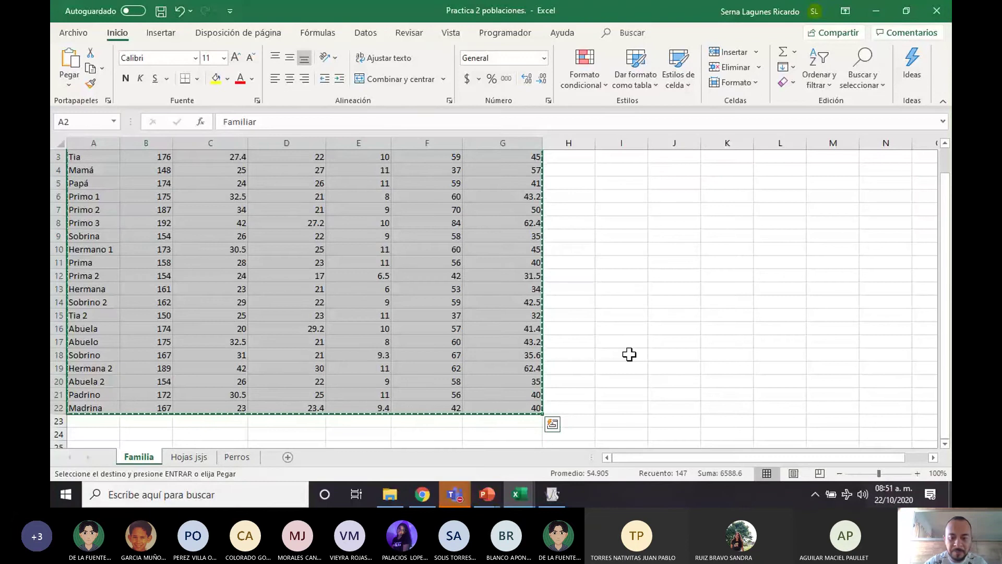
# - Switch to InfoStat, clear away the dendrogram and results windows, and close the avocado leaf data table
pyautogui.click(564, 493)
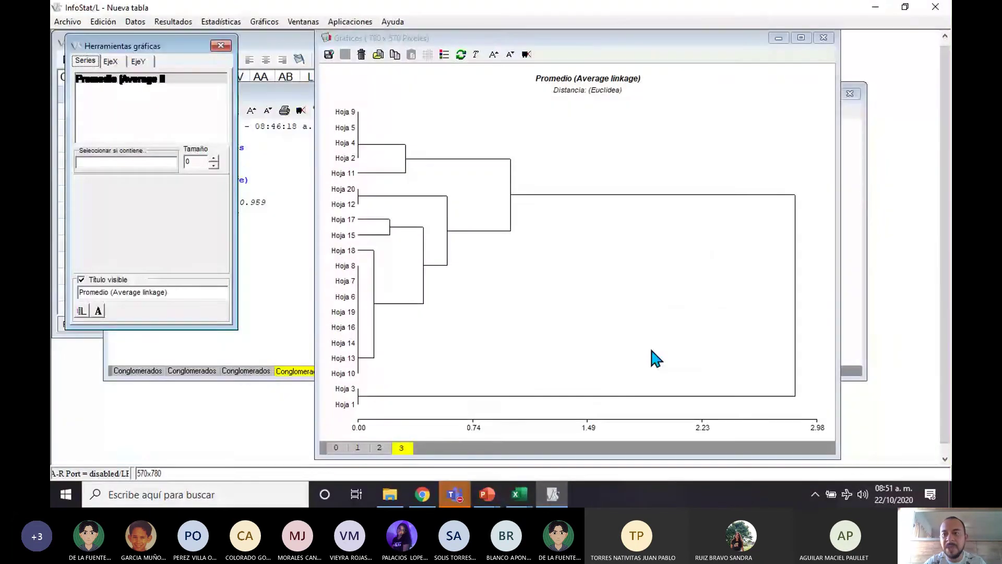
pyautogui.click(823, 37)
pyautogui.click(850, 93)
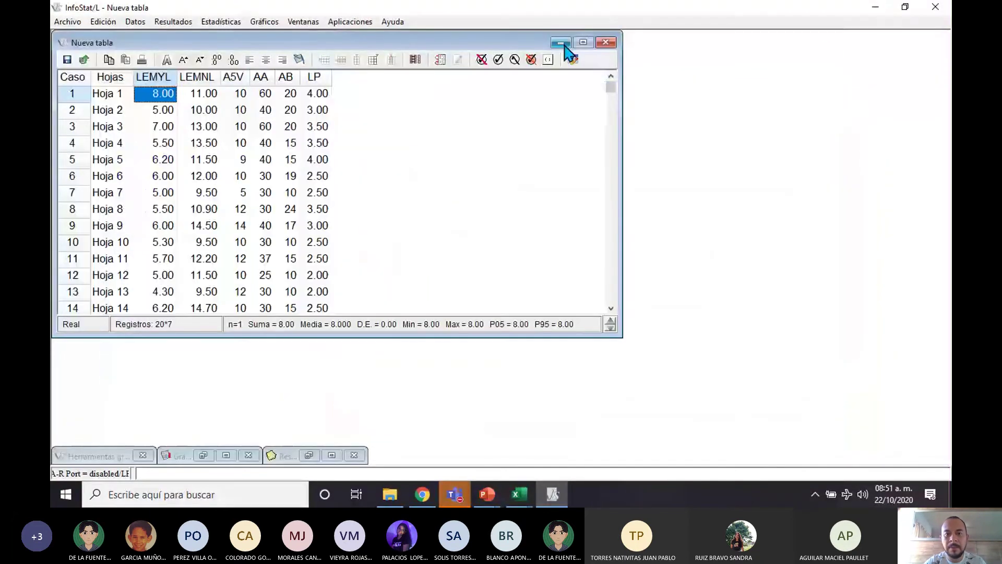
pyautogui.click(606, 42)
pyautogui.click(501, 265)
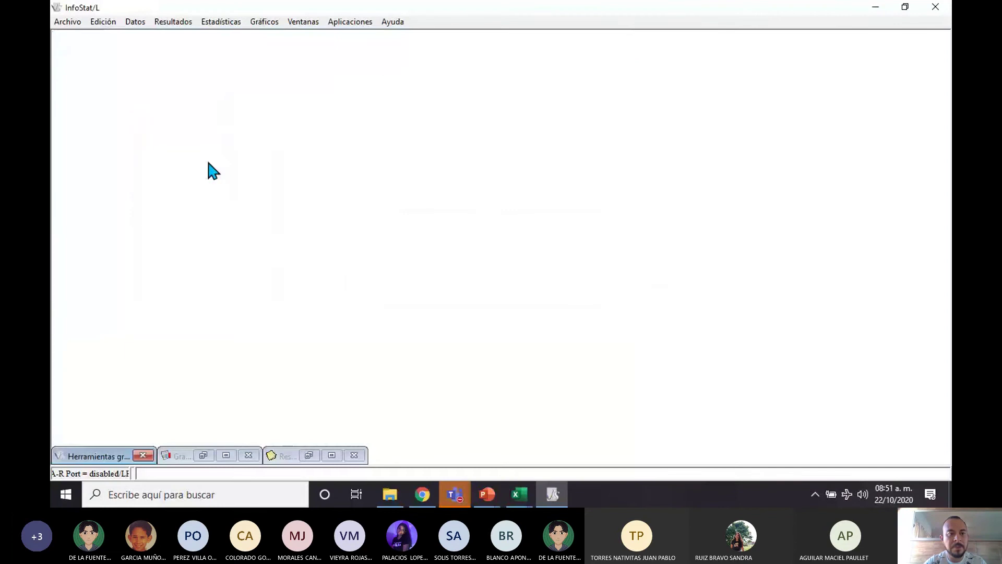
# - Create a new table and paste the copied Familia data into it, including the column names
pyautogui.click(68, 22)
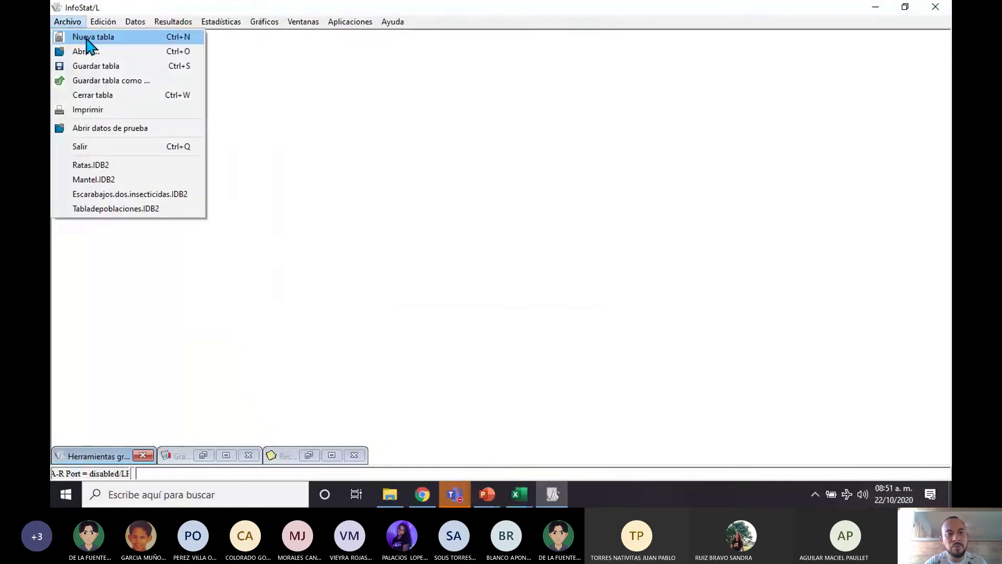
pyautogui.click(85, 37)
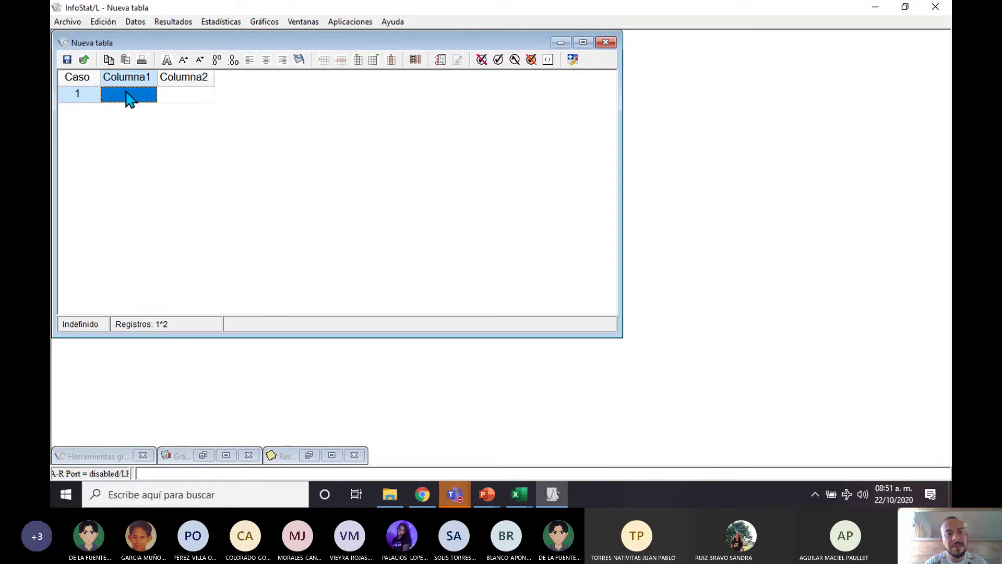
pyautogui.rightClick(134, 86)
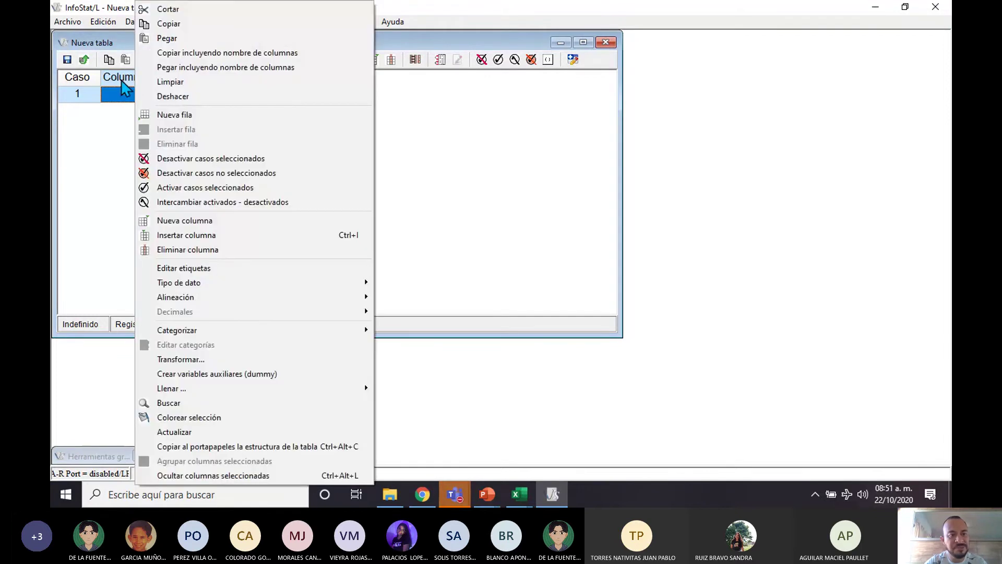
pyautogui.click(186, 73)
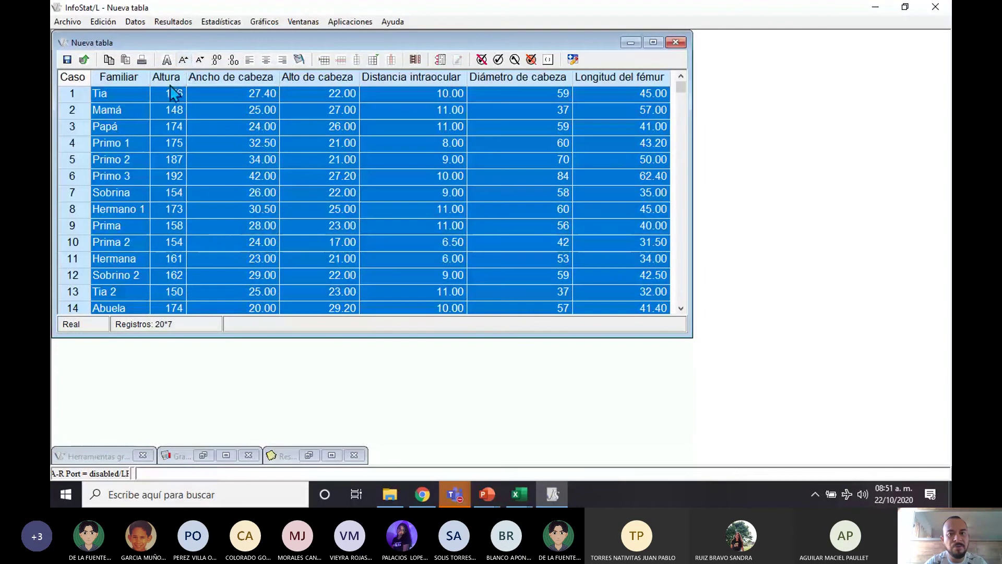
# - Maximize the family table and set up a cluster analysis (conglomerados) with Distancia intraocular as variable and Familiar as classification criterion
pyautogui.click(654, 43)
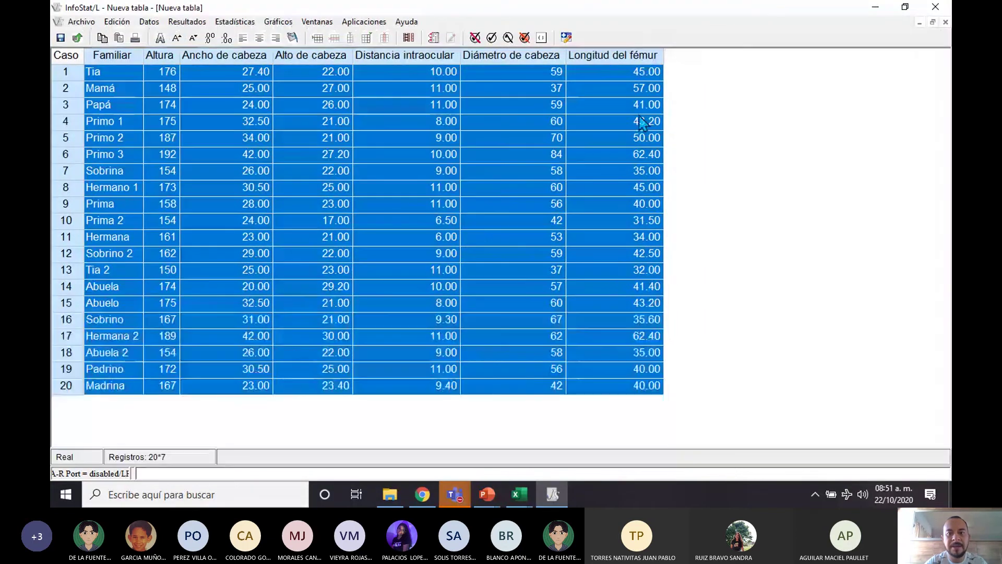
pyautogui.click(182, 76)
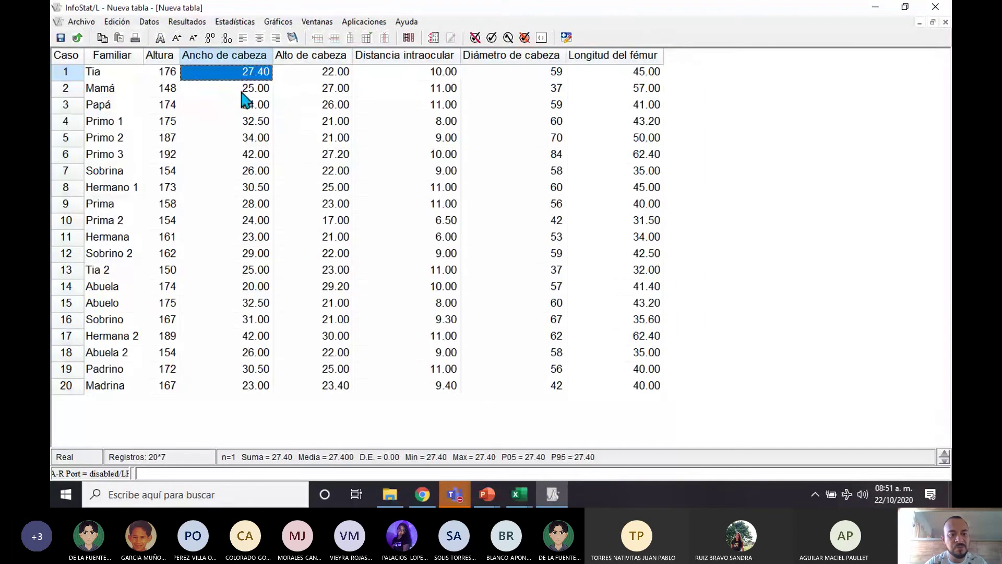
pyautogui.click(239, 23)
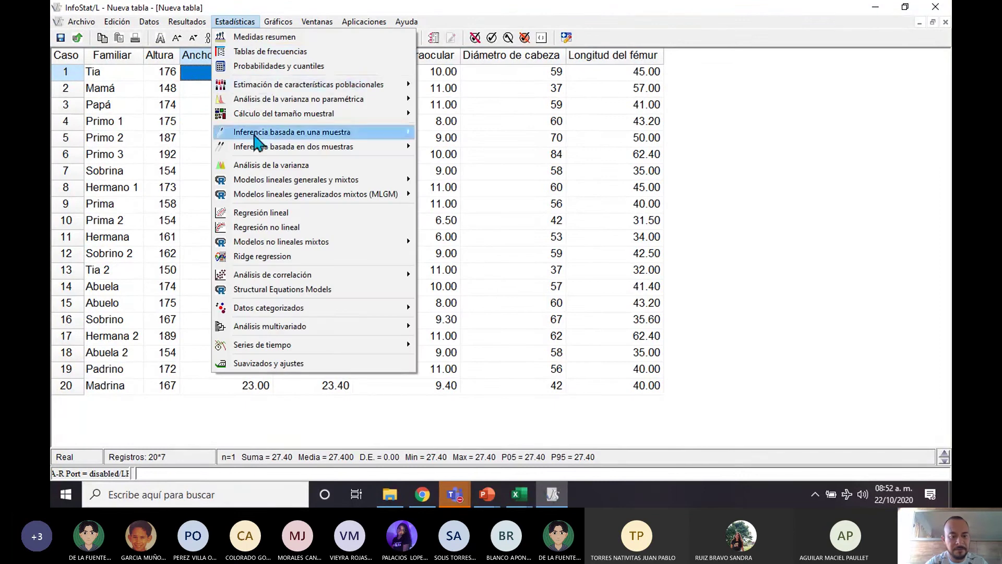
pyautogui.moveTo(313, 329)
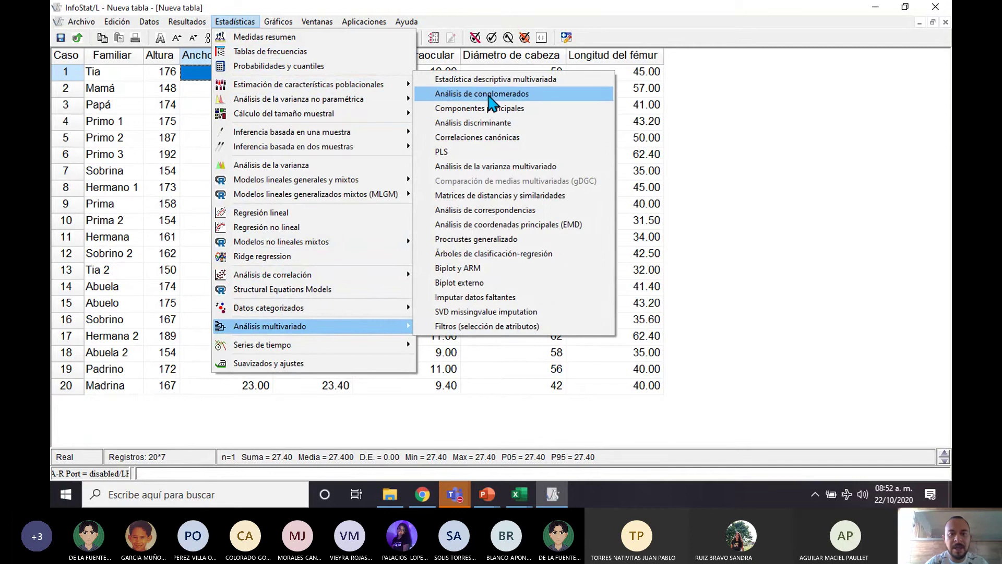
pyautogui.click(522, 95)
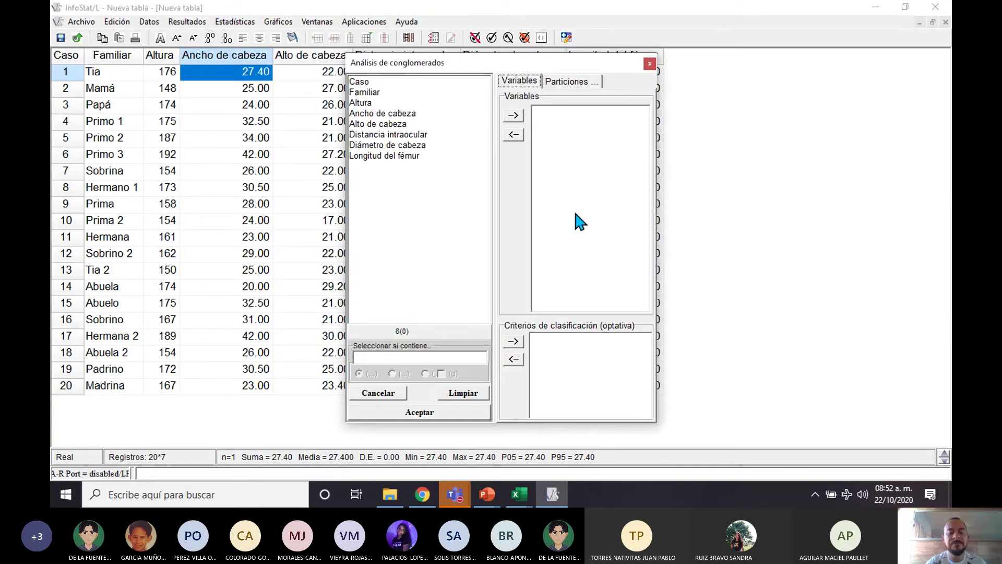
pyautogui.click(360, 92)
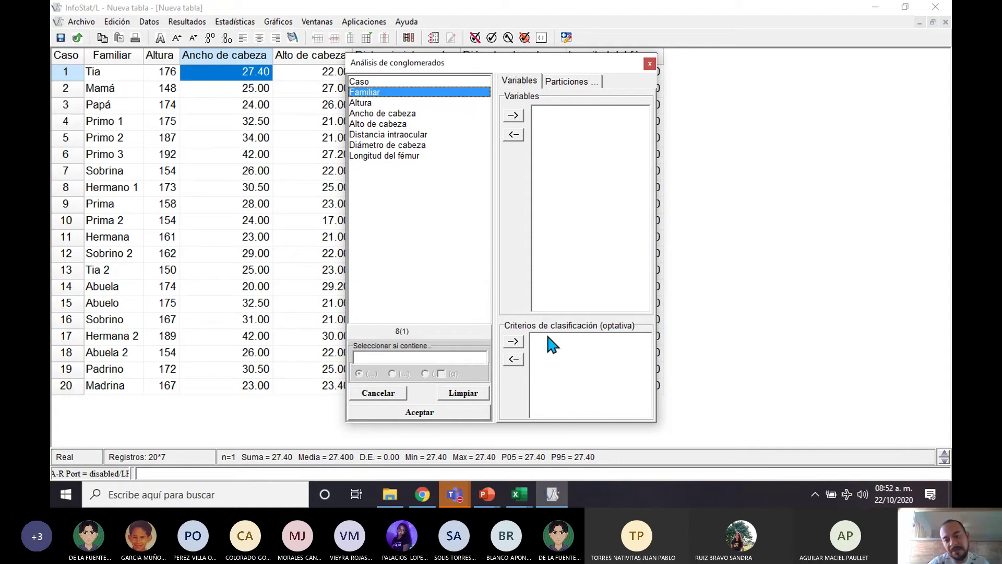
pyautogui.click(513, 341)
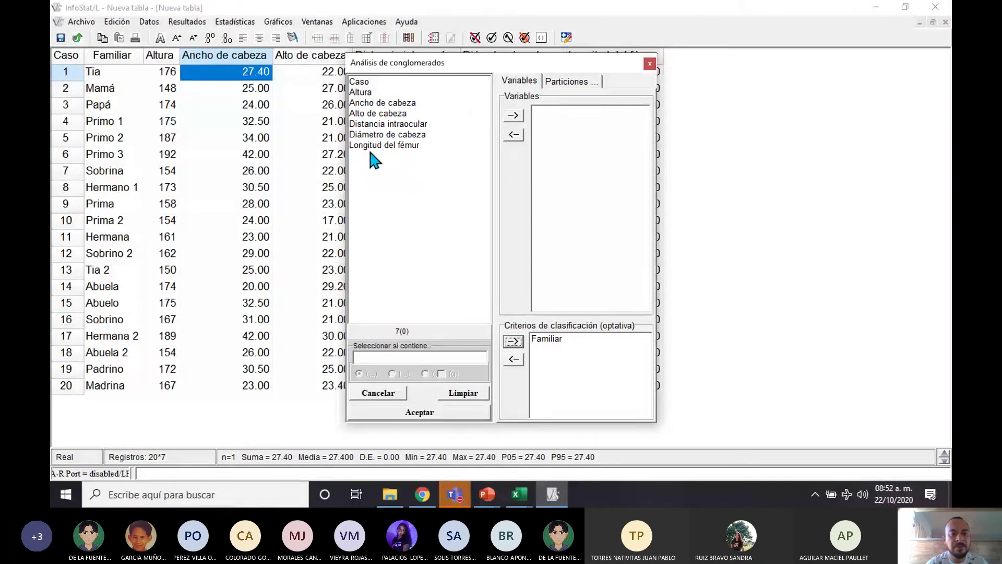
pyautogui.click(387, 126)
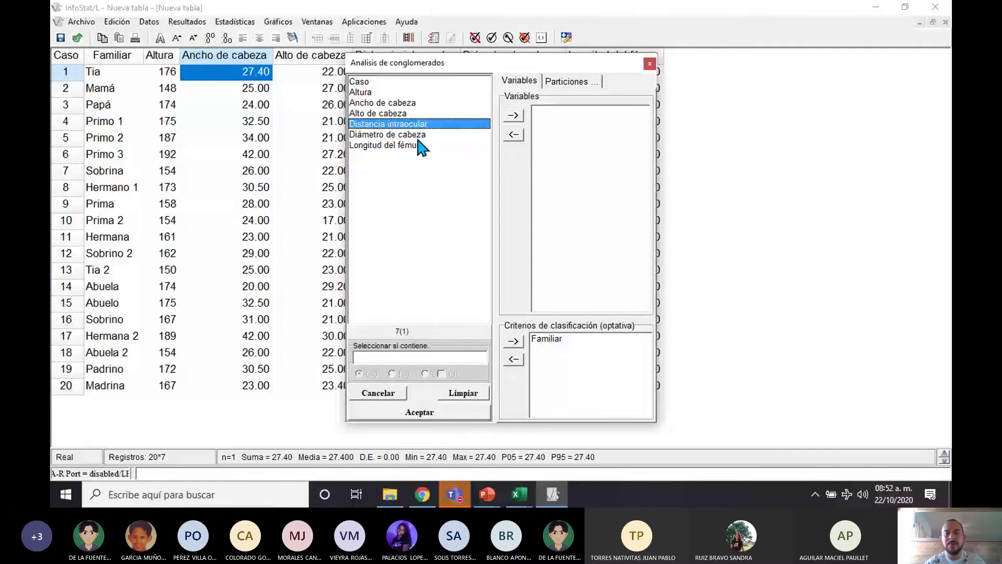
pyautogui.click(513, 114)
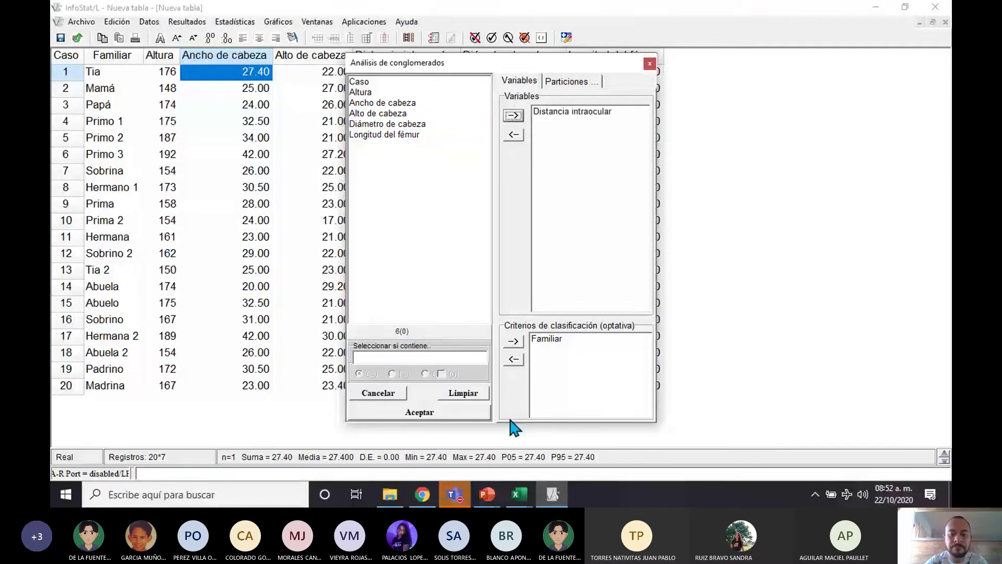
# - Generate the dendrogram with average linkage and Euclidean distance on standardized data, and maximize it with larger bold text and thicker lines
pyautogui.click(421, 412)
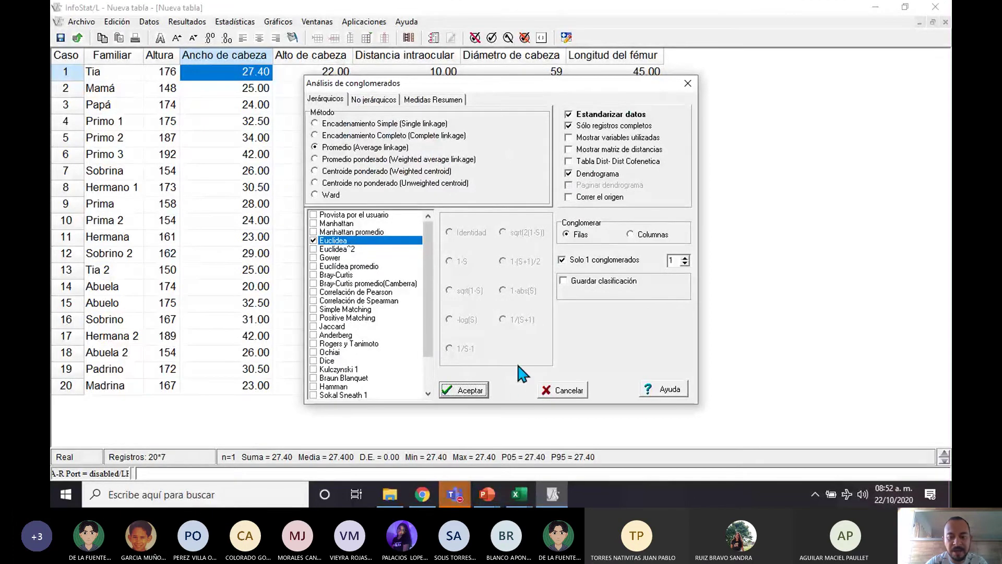
pyautogui.click(476, 393)
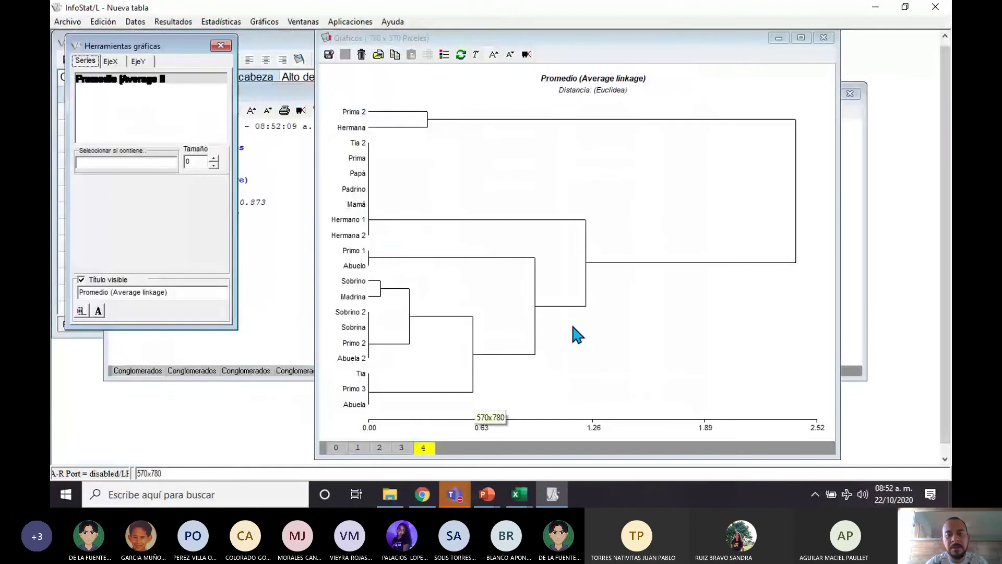
pyautogui.click(801, 45)
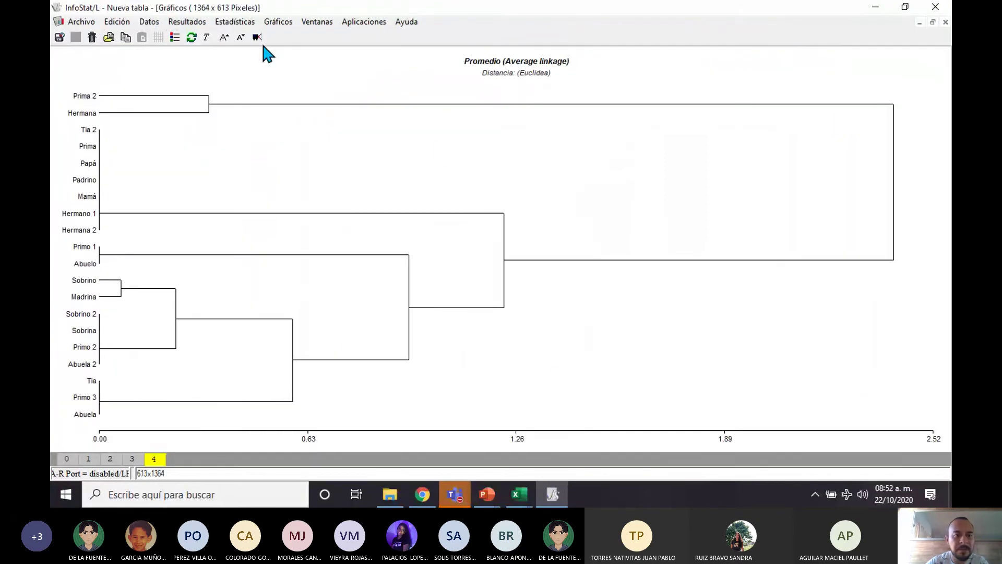
pyautogui.click(257, 37)
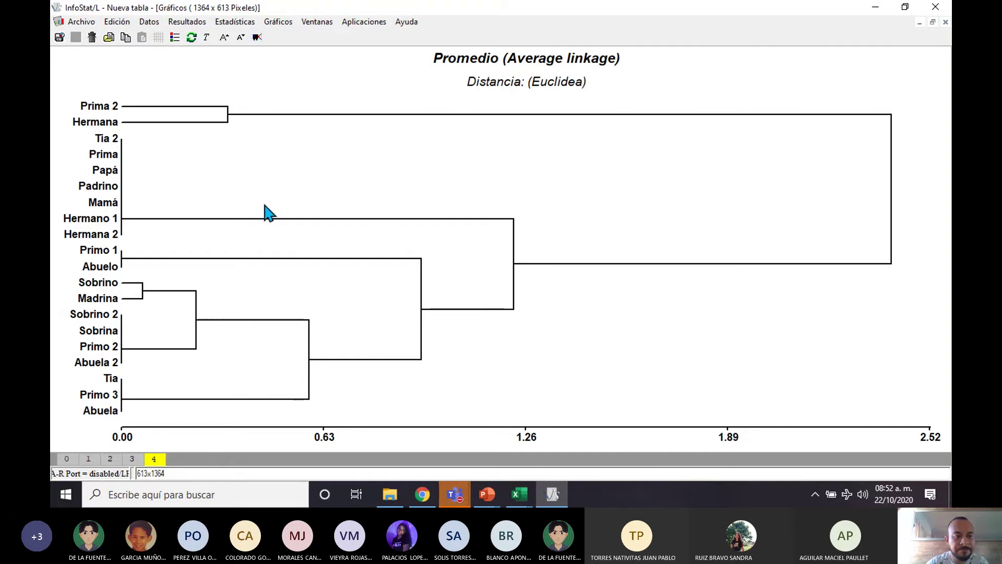